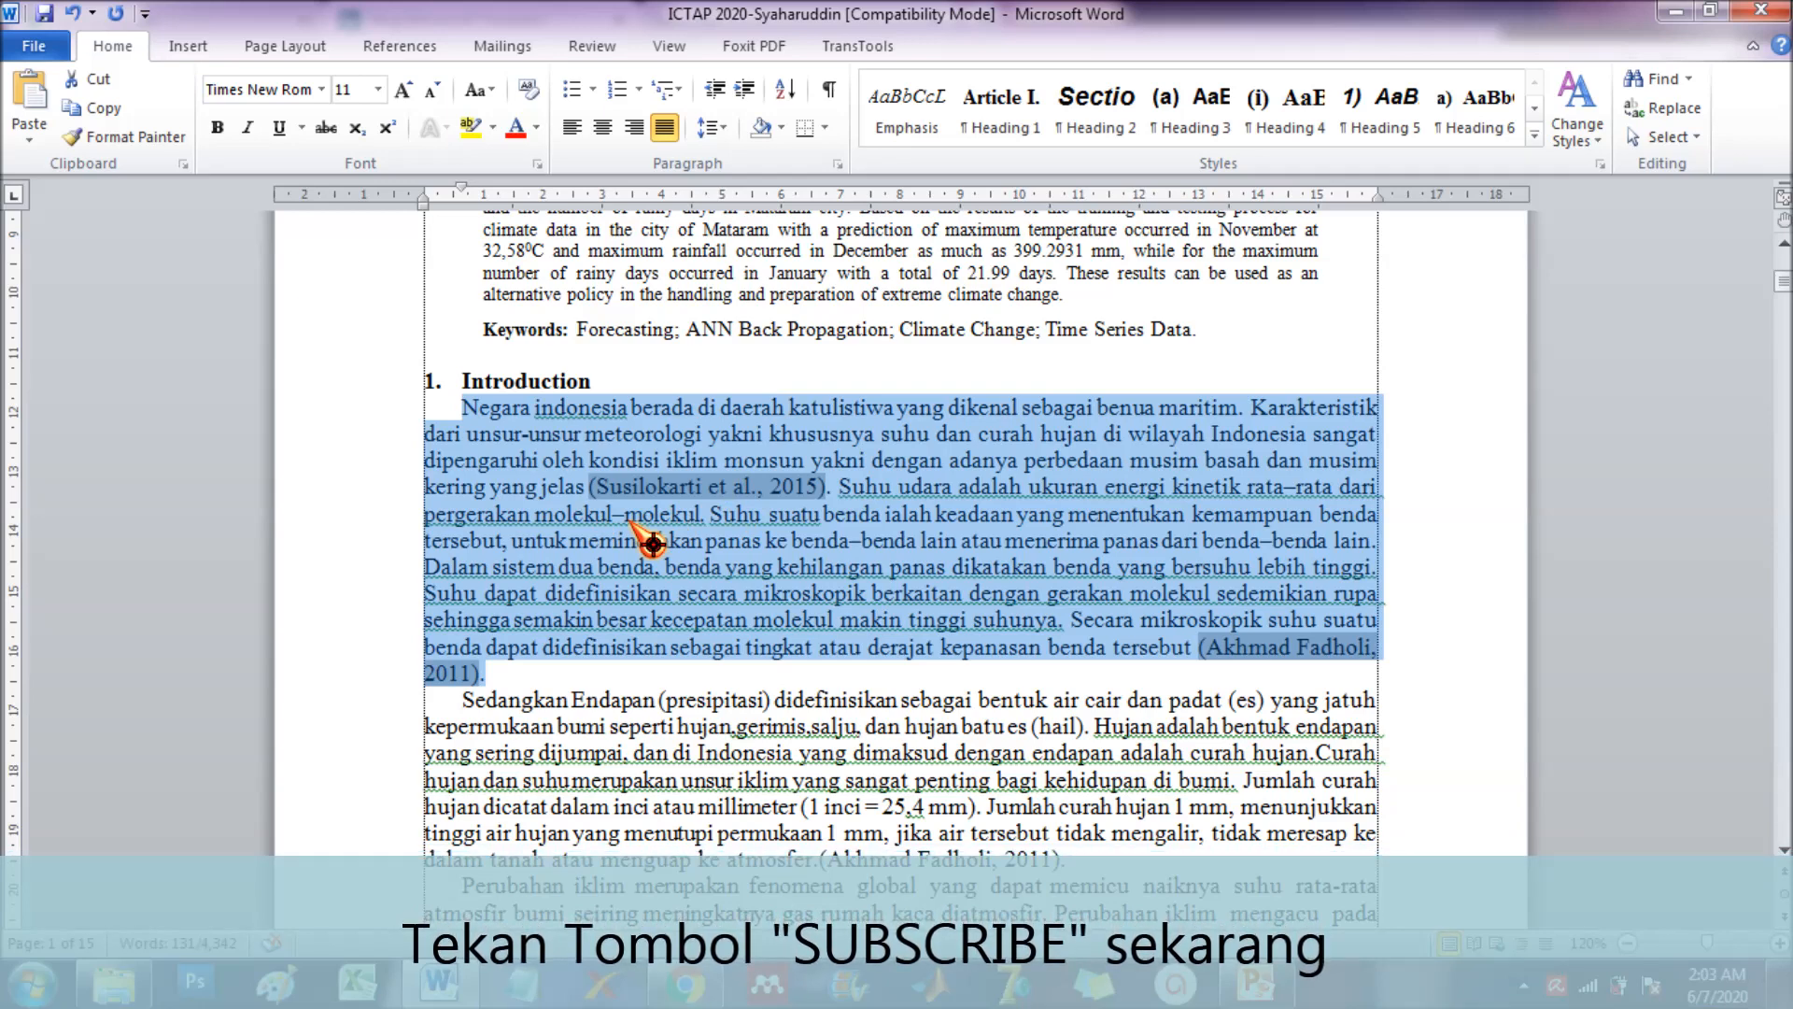
# - Switch to the browser and paste the copied Indonesian Introduction paragraph into Bing Translator for translation into English
pyautogui.click(684, 983)
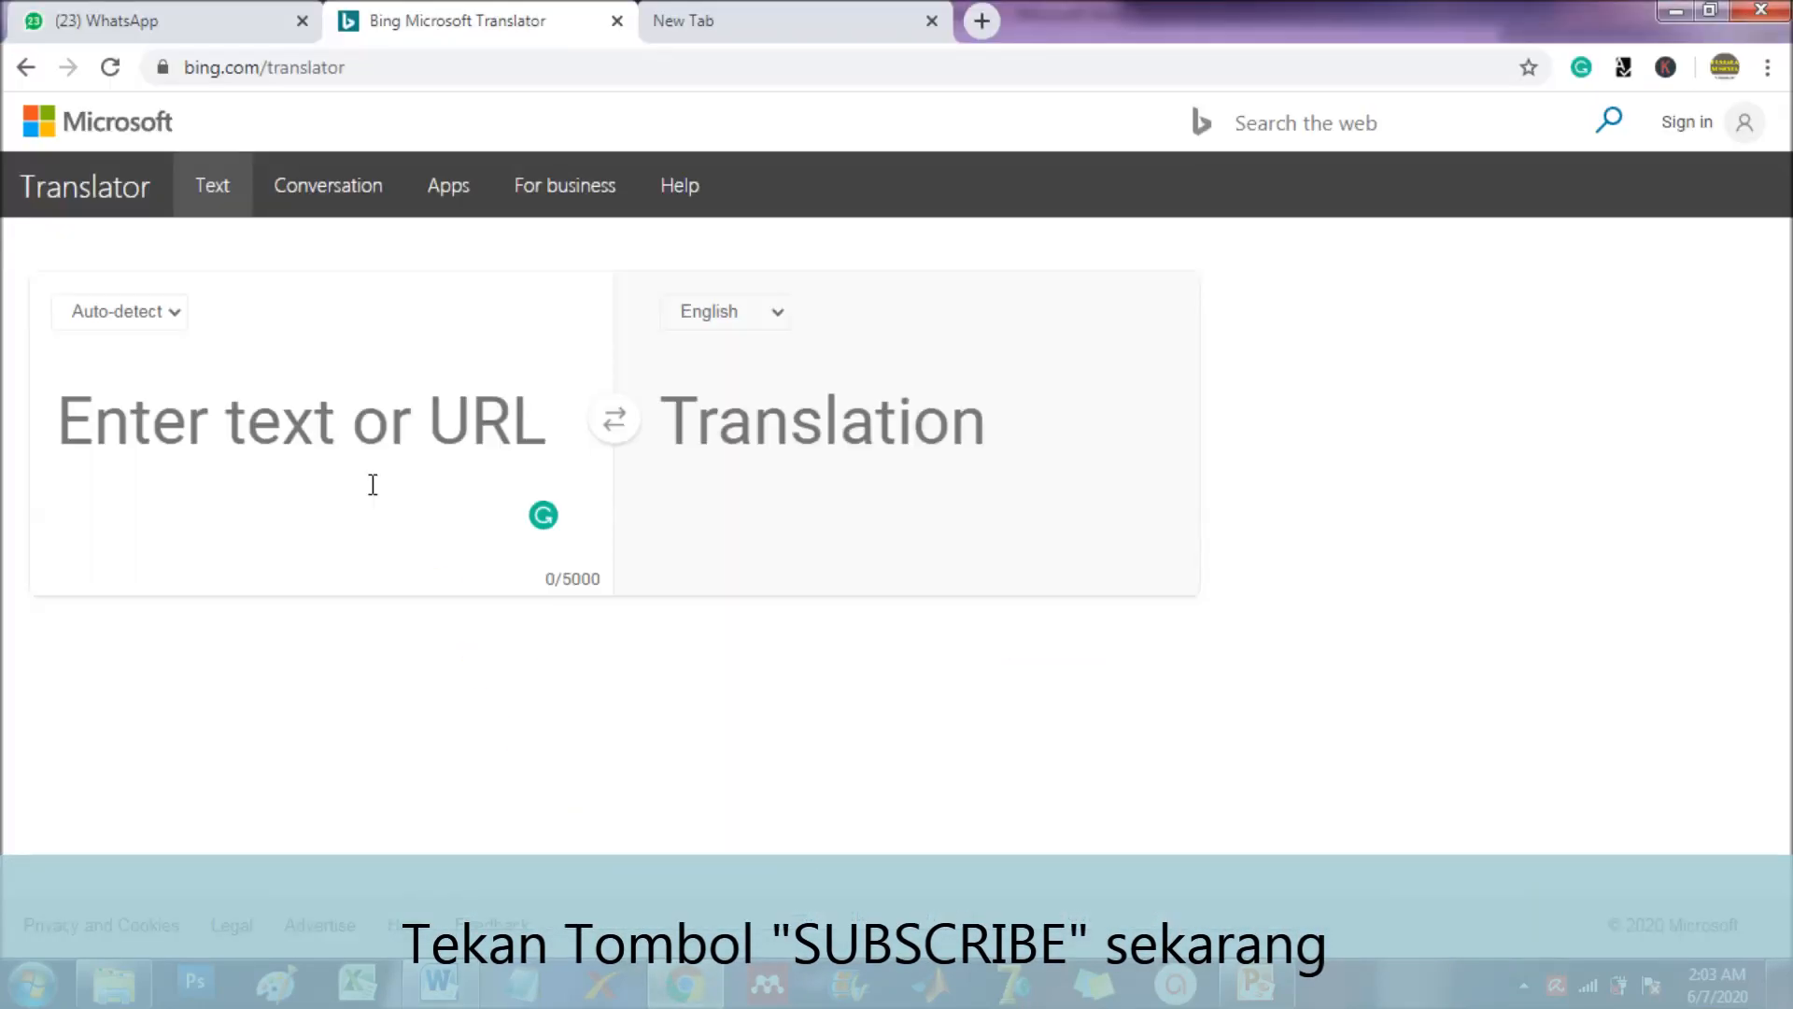
pyautogui.hotkey('ctrl', 'v')
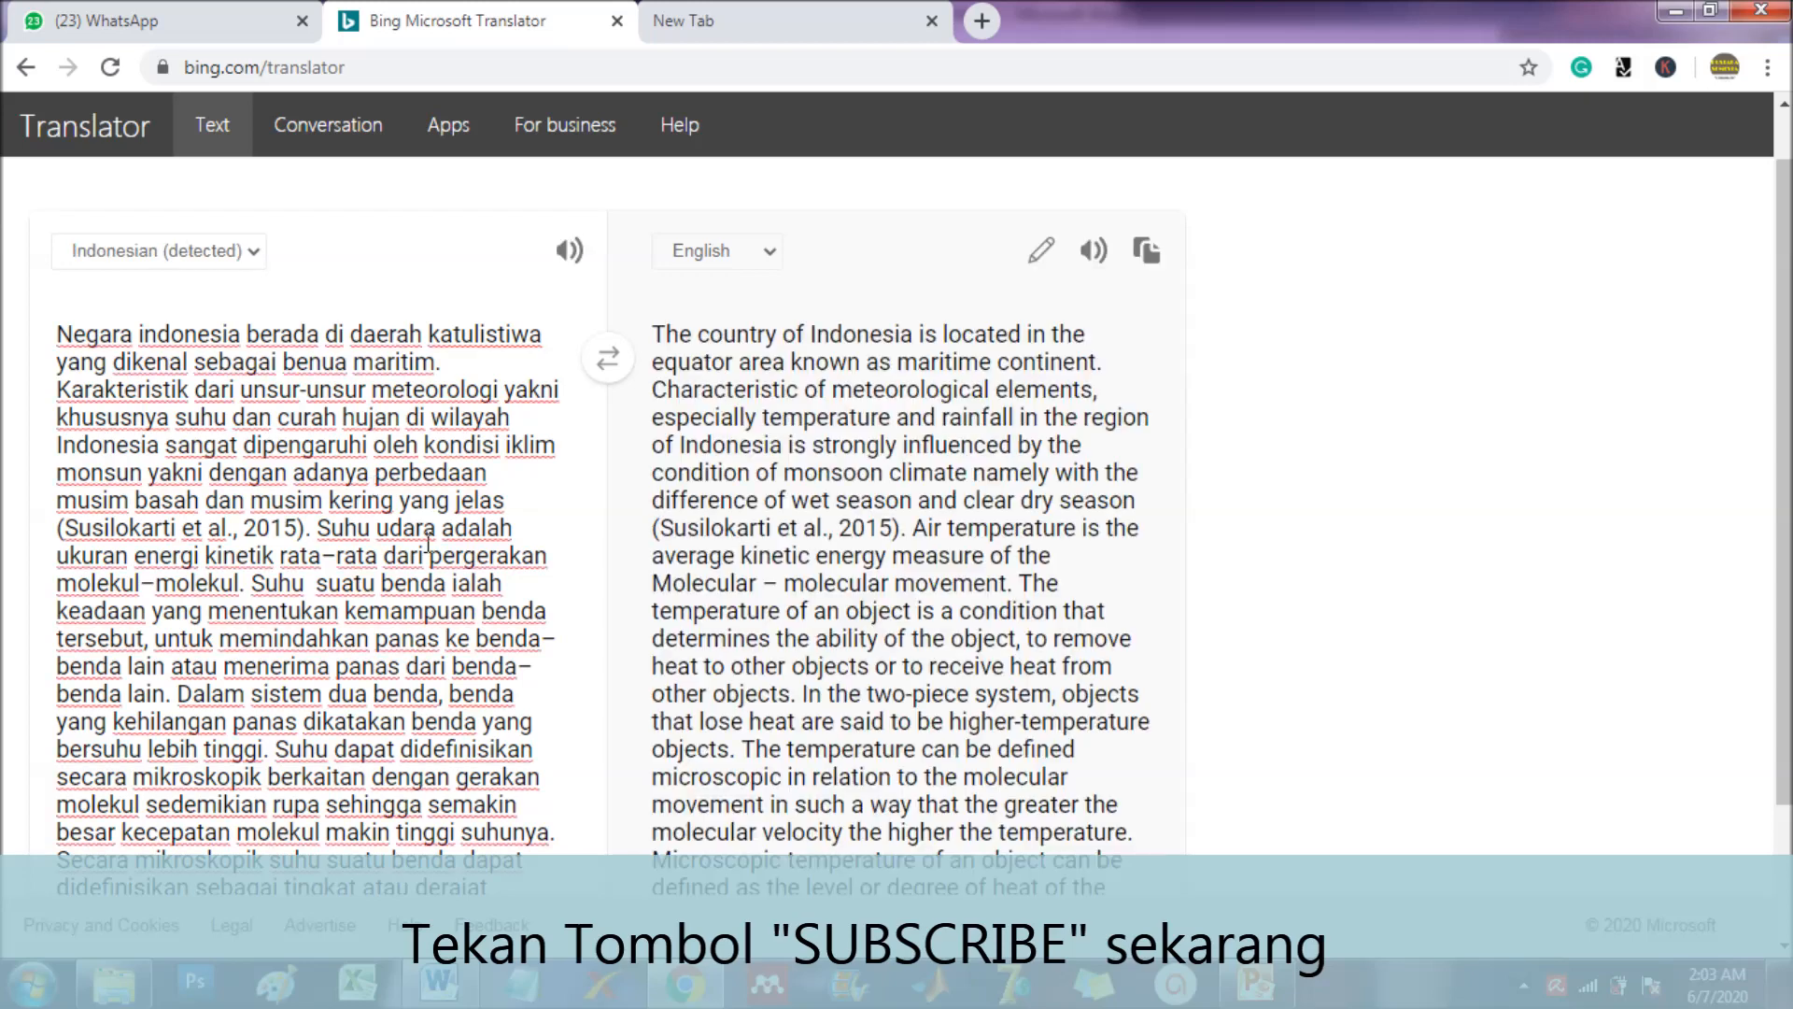
pyautogui.click(439, 983)
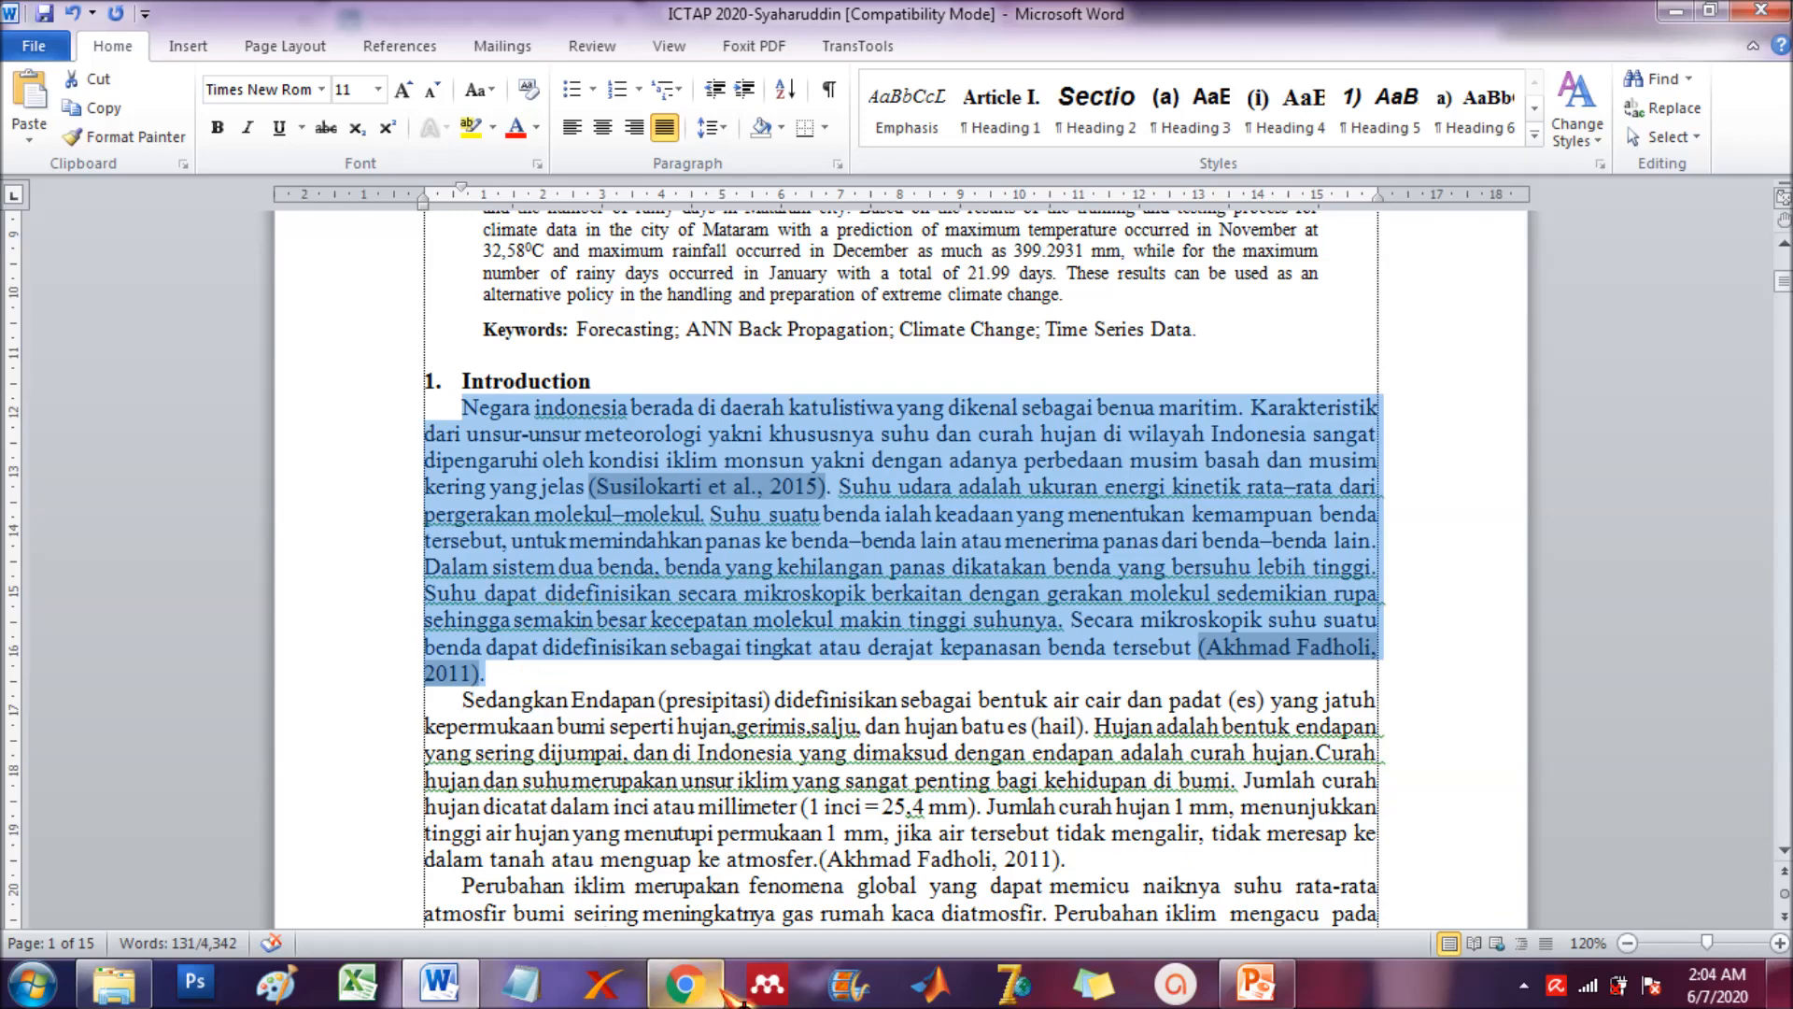
pyautogui.click(684, 983)
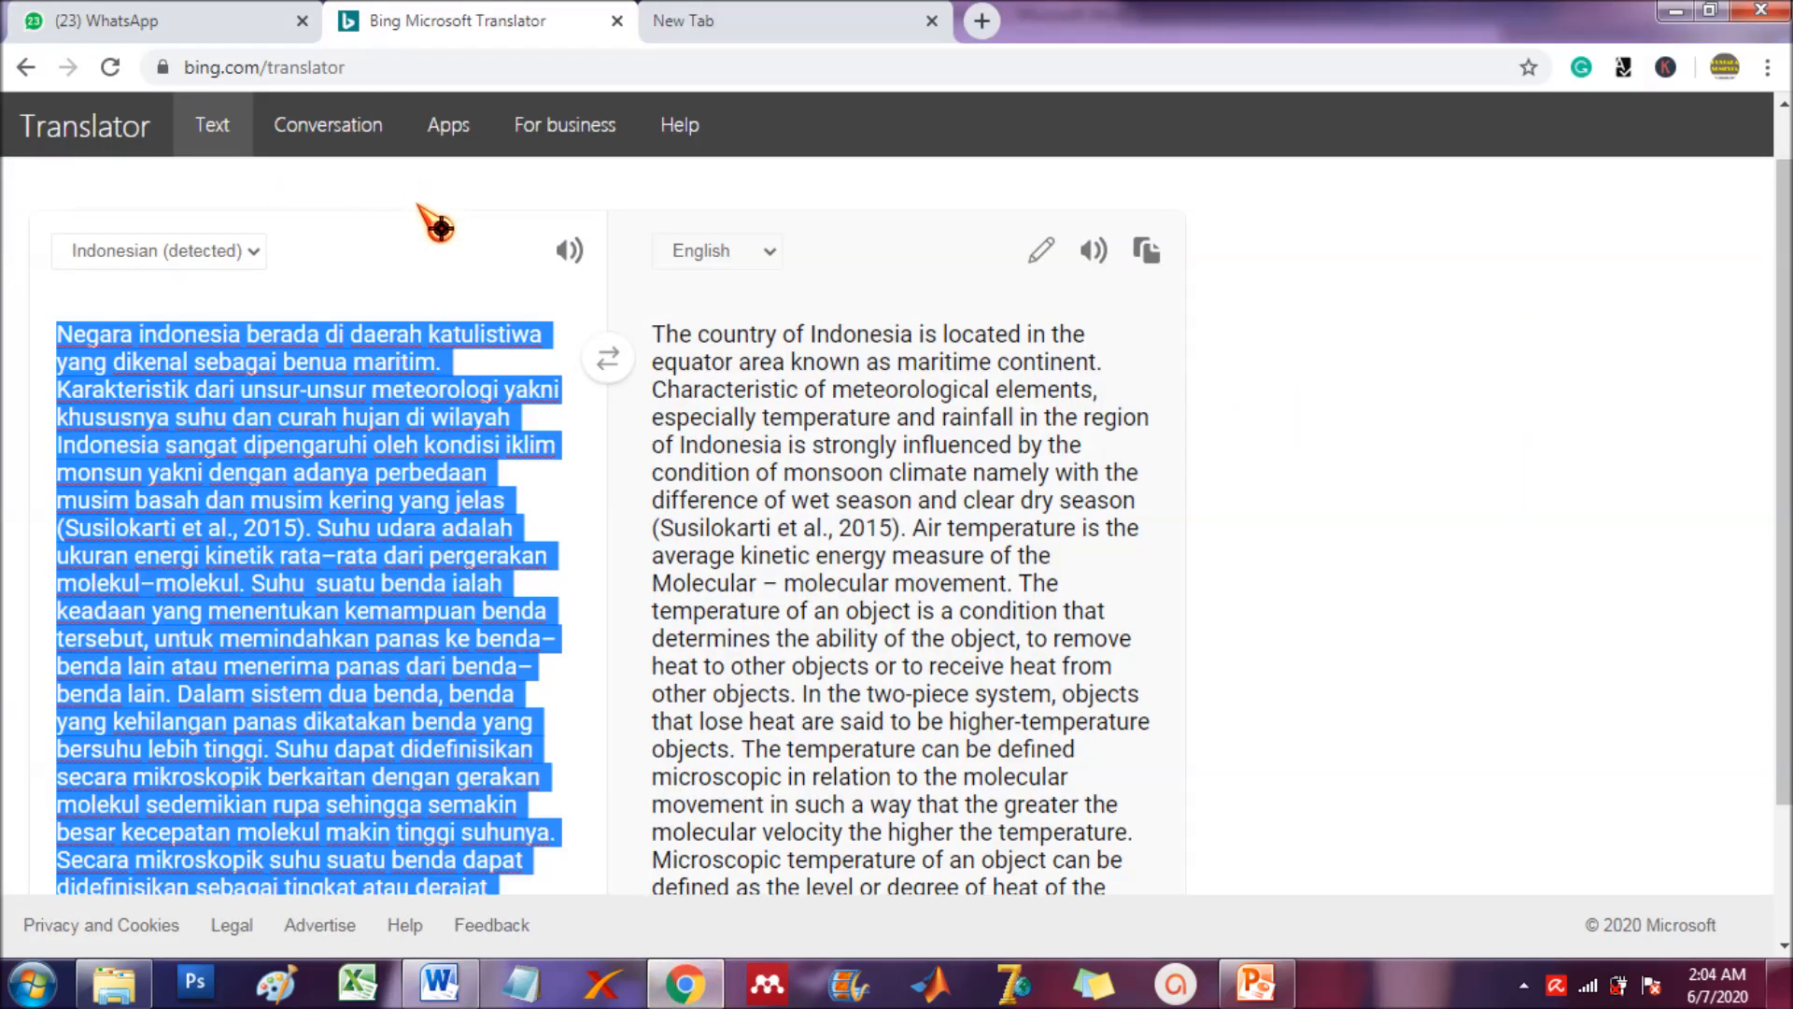
# - Move the Windows color scheme dialog out of the way of the translated text and deselect the source paragraph
pyautogui.scroll(-3, 546, 596)
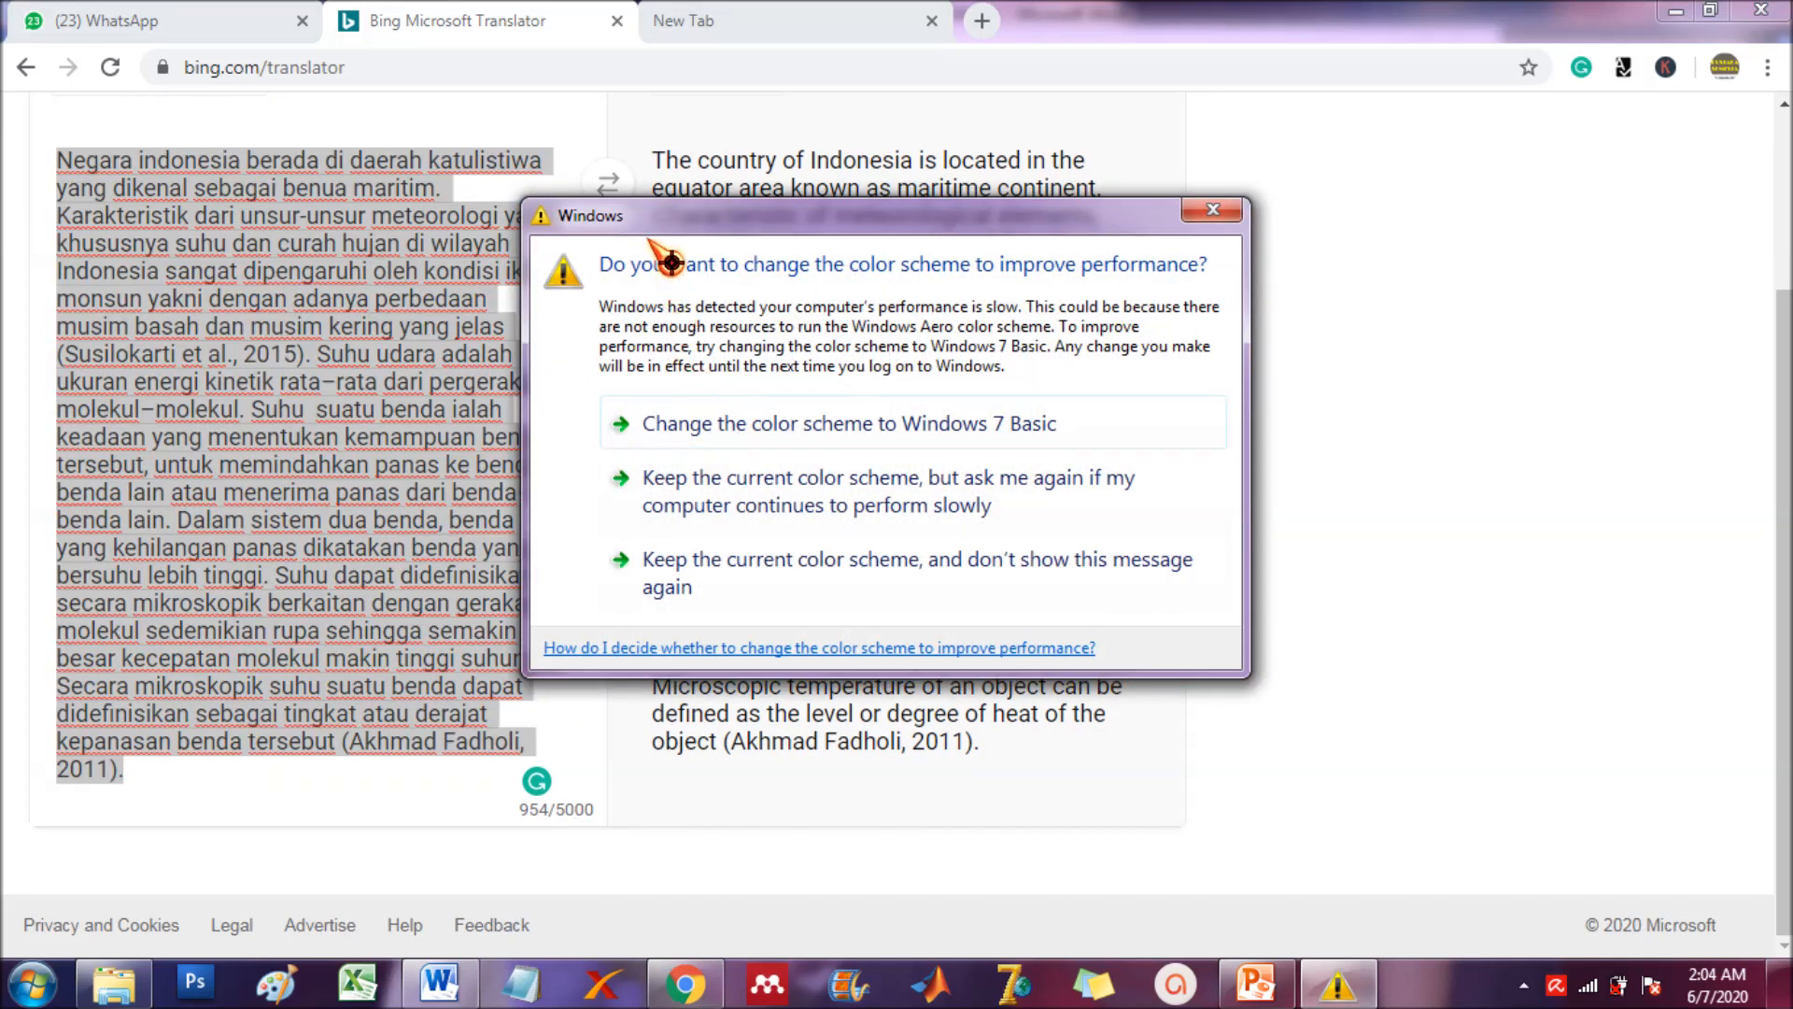
pyautogui.moveTo(666, 245); pyautogui.dragTo(1513, 994)
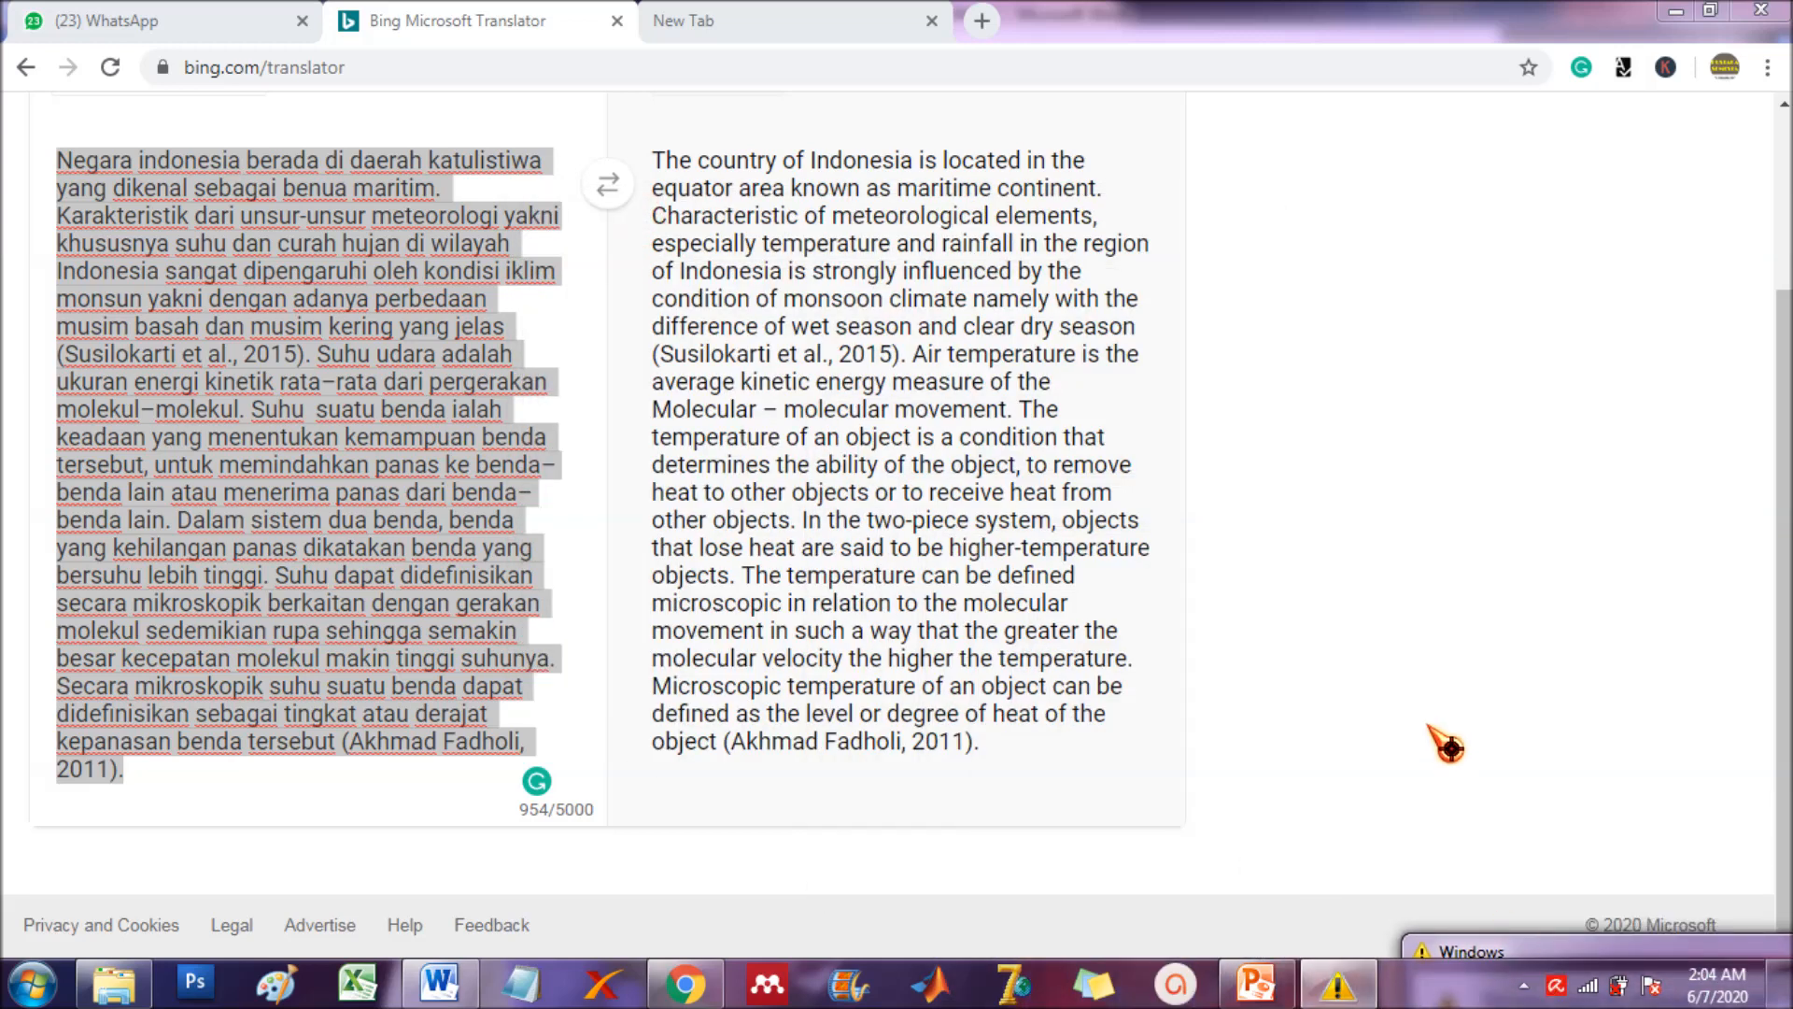
pyautogui.click(1406, 737)
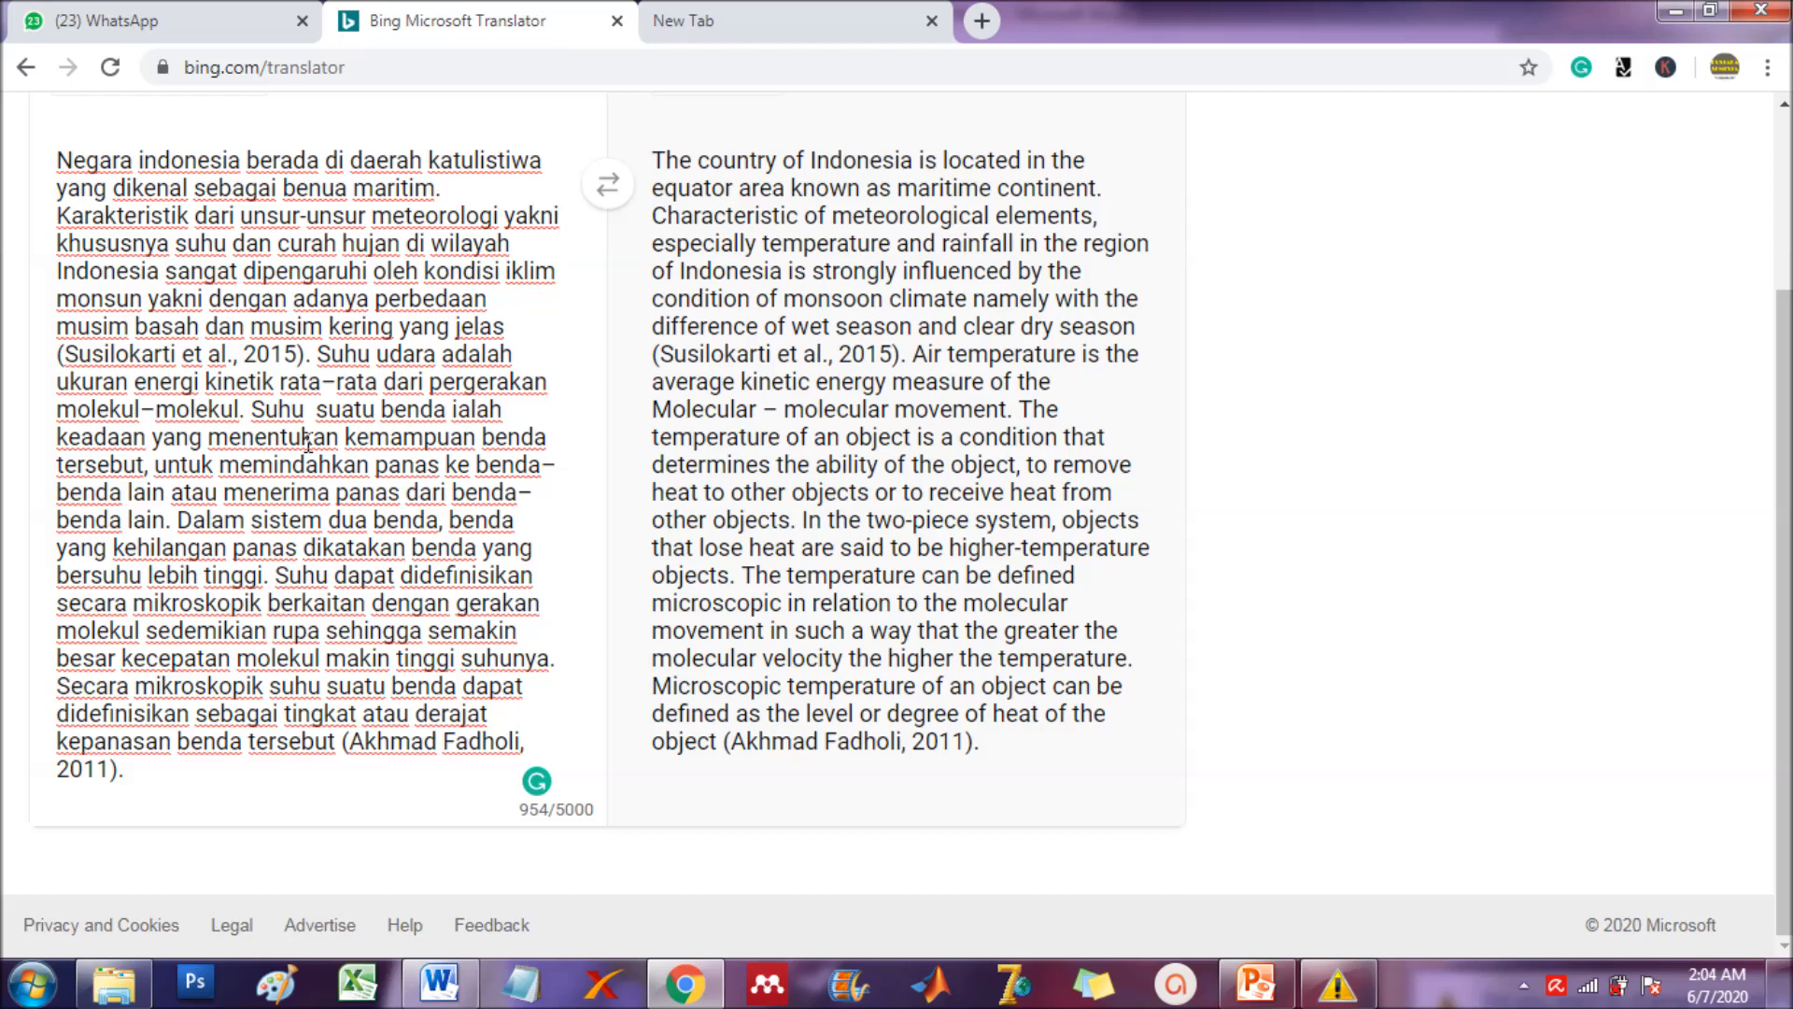
# - Compare the English translation with the Indonesian source paragraph from beginning to end
pyautogui.scroll(2, 295, 546)
pyautogui.scroll(-2, 679, 392)
pyautogui.scroll(2, 280, 271)
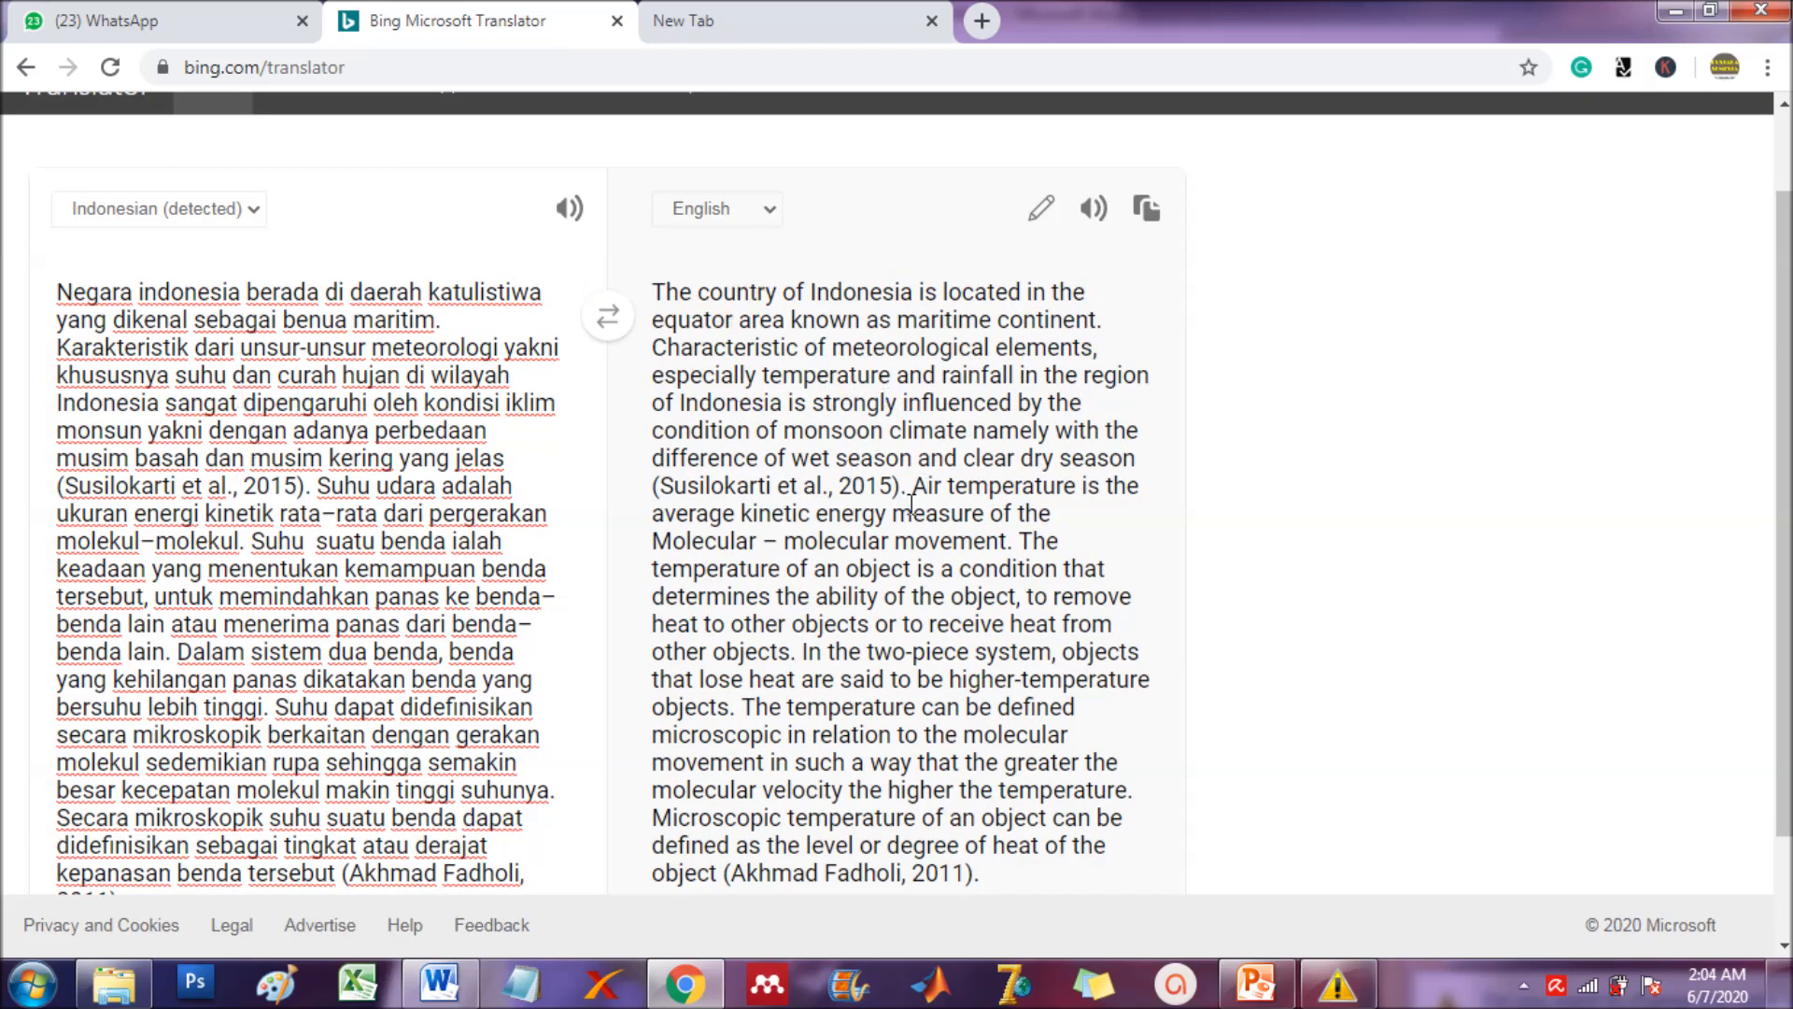
pyautogui.scroll(-2, 805, 474)
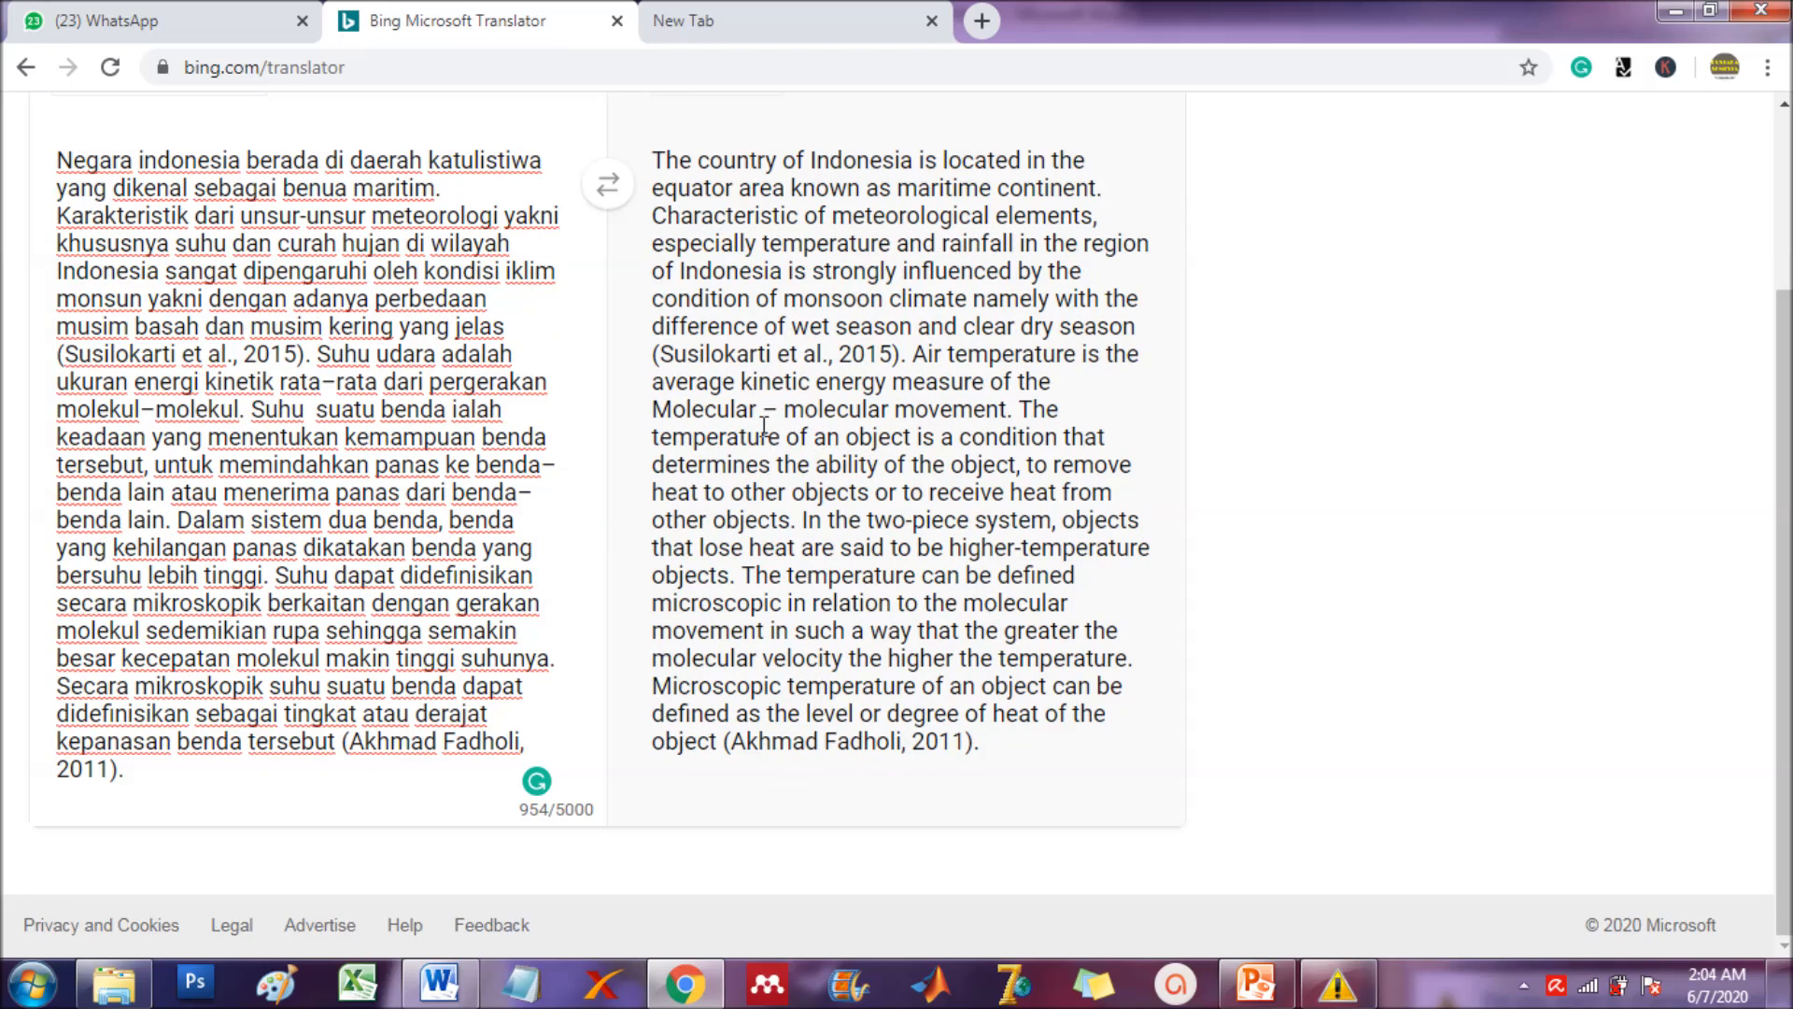
pyautogui.tripleClick(764, 427)
pyautogui.click(927, 376)
pyautogui.scroll(2, 821, 420)
pyautogui.scroll(-2, 820, 398)
pyautogui.scroll(2, 570, 360)
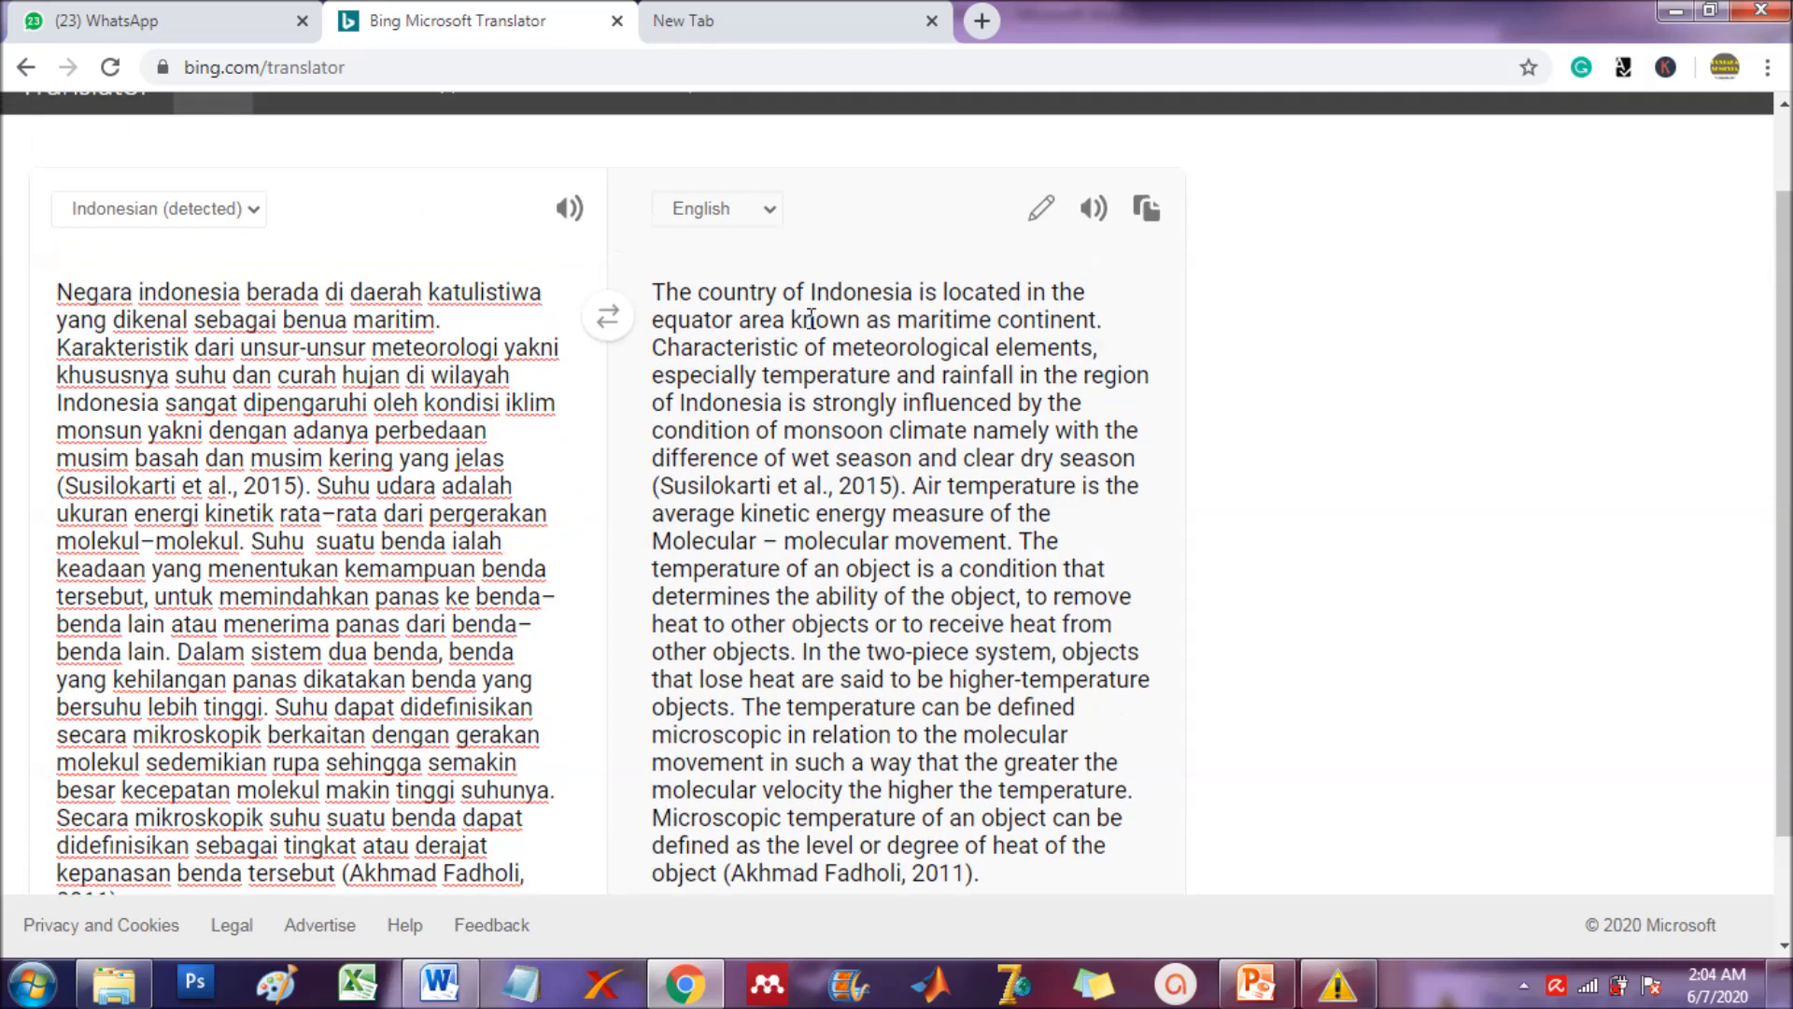
# - Review the source and target language choices, keeping detected Indonesian as source and English as target
pyautogui.click(255, 208)
pyautogui.click(207, 282)
pyautogui.click(758, 213)
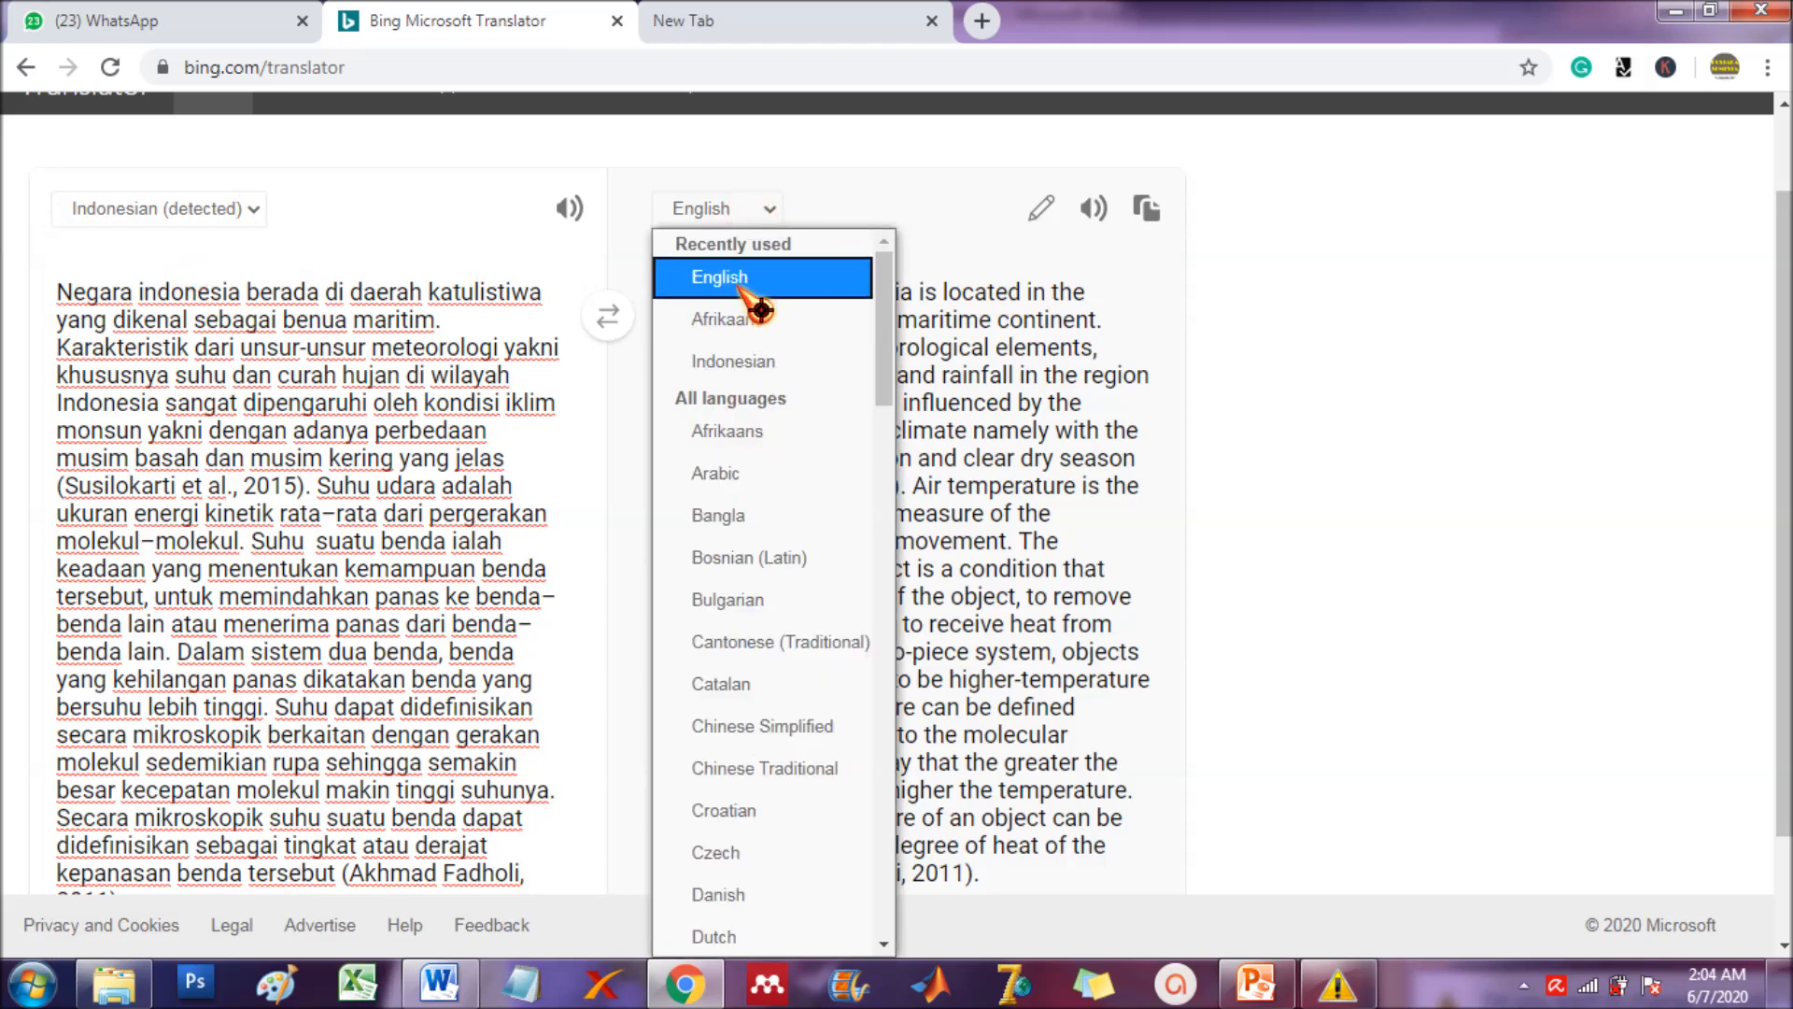
pyautogui.click(743, 289)
# - Review the English translation and copy its full text to the clipboard
pyautogui.tripleClick(747, 295)
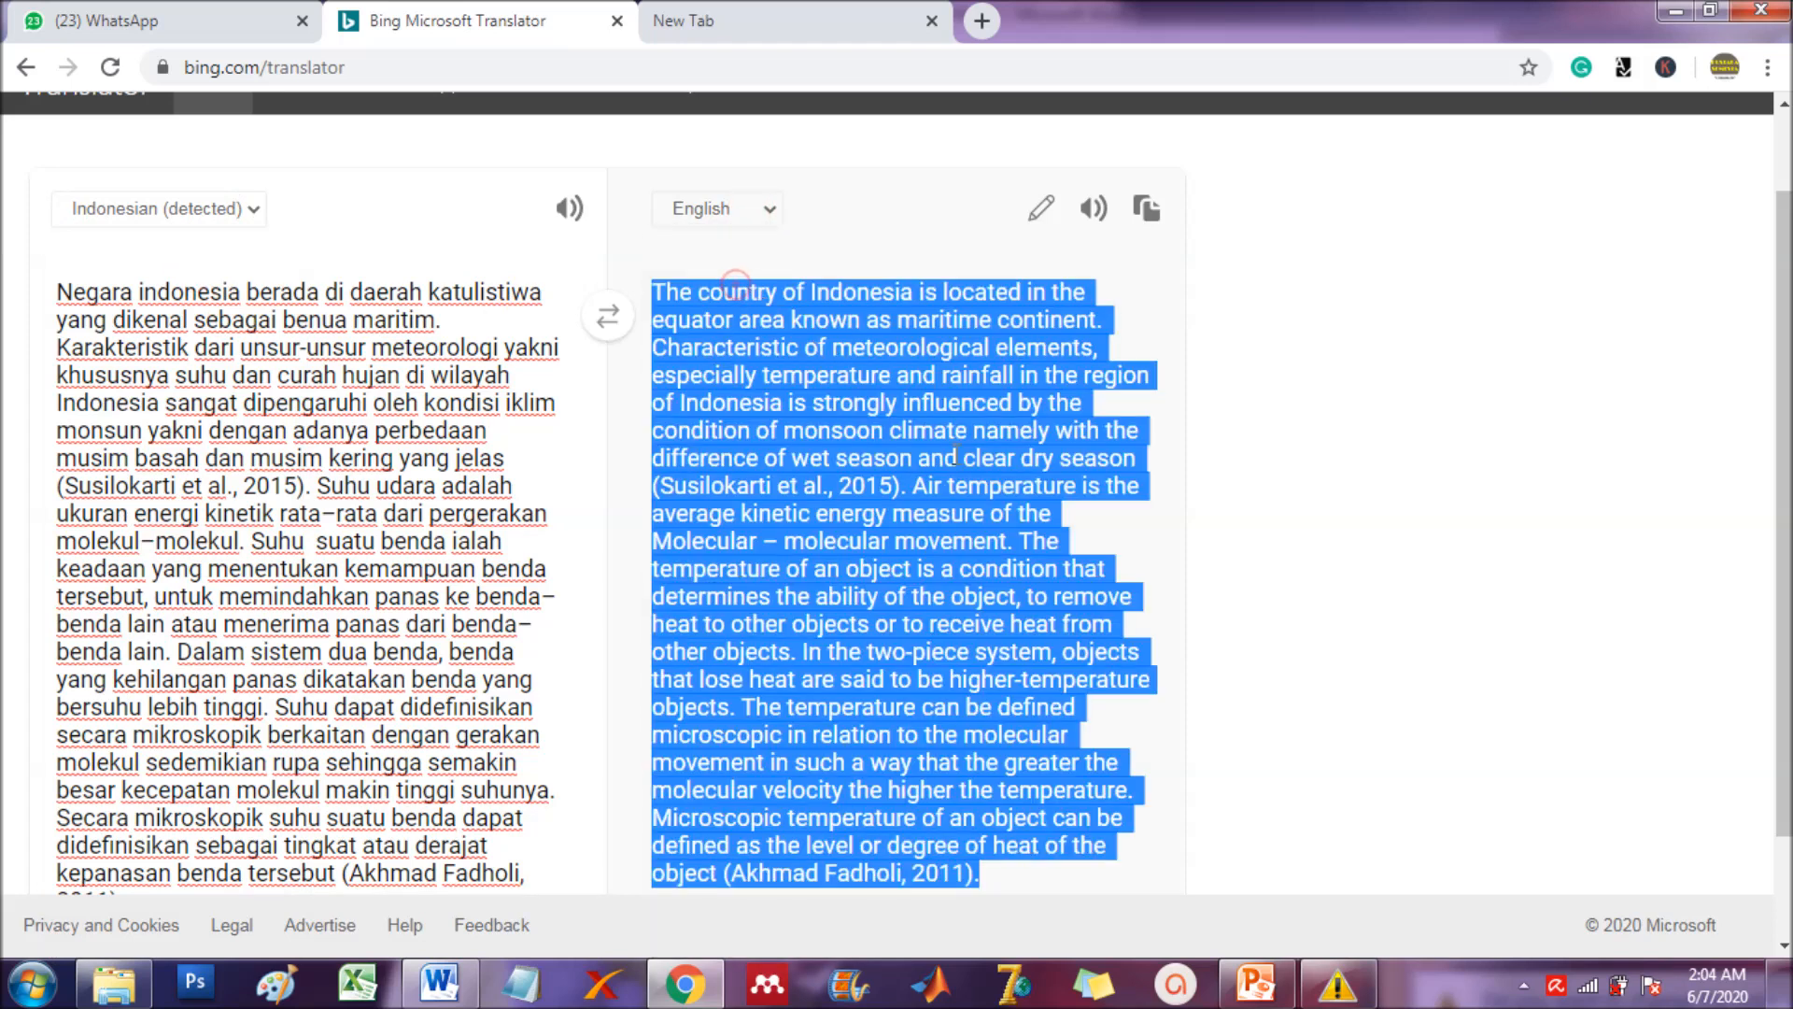
pyautogui.click(1110, 386)
pyautogui.scroll(-1, 948, 479)
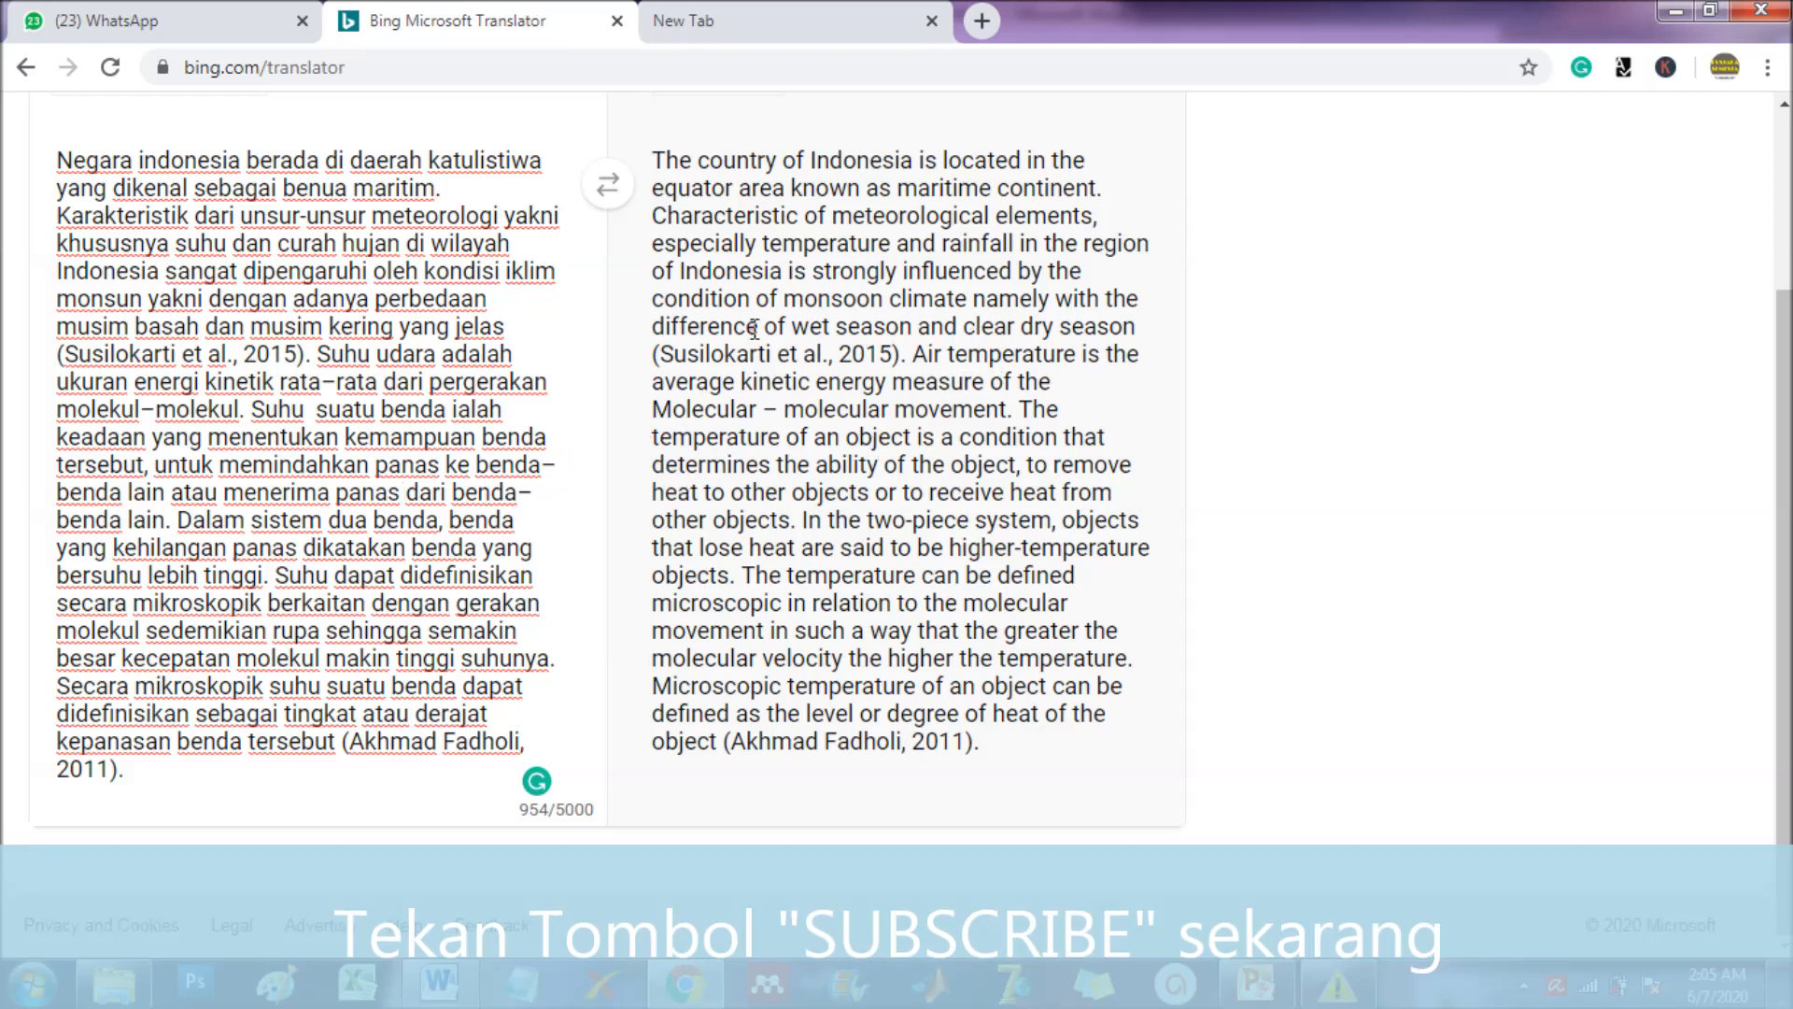
pyautogui.scroll(3, 993, 322)
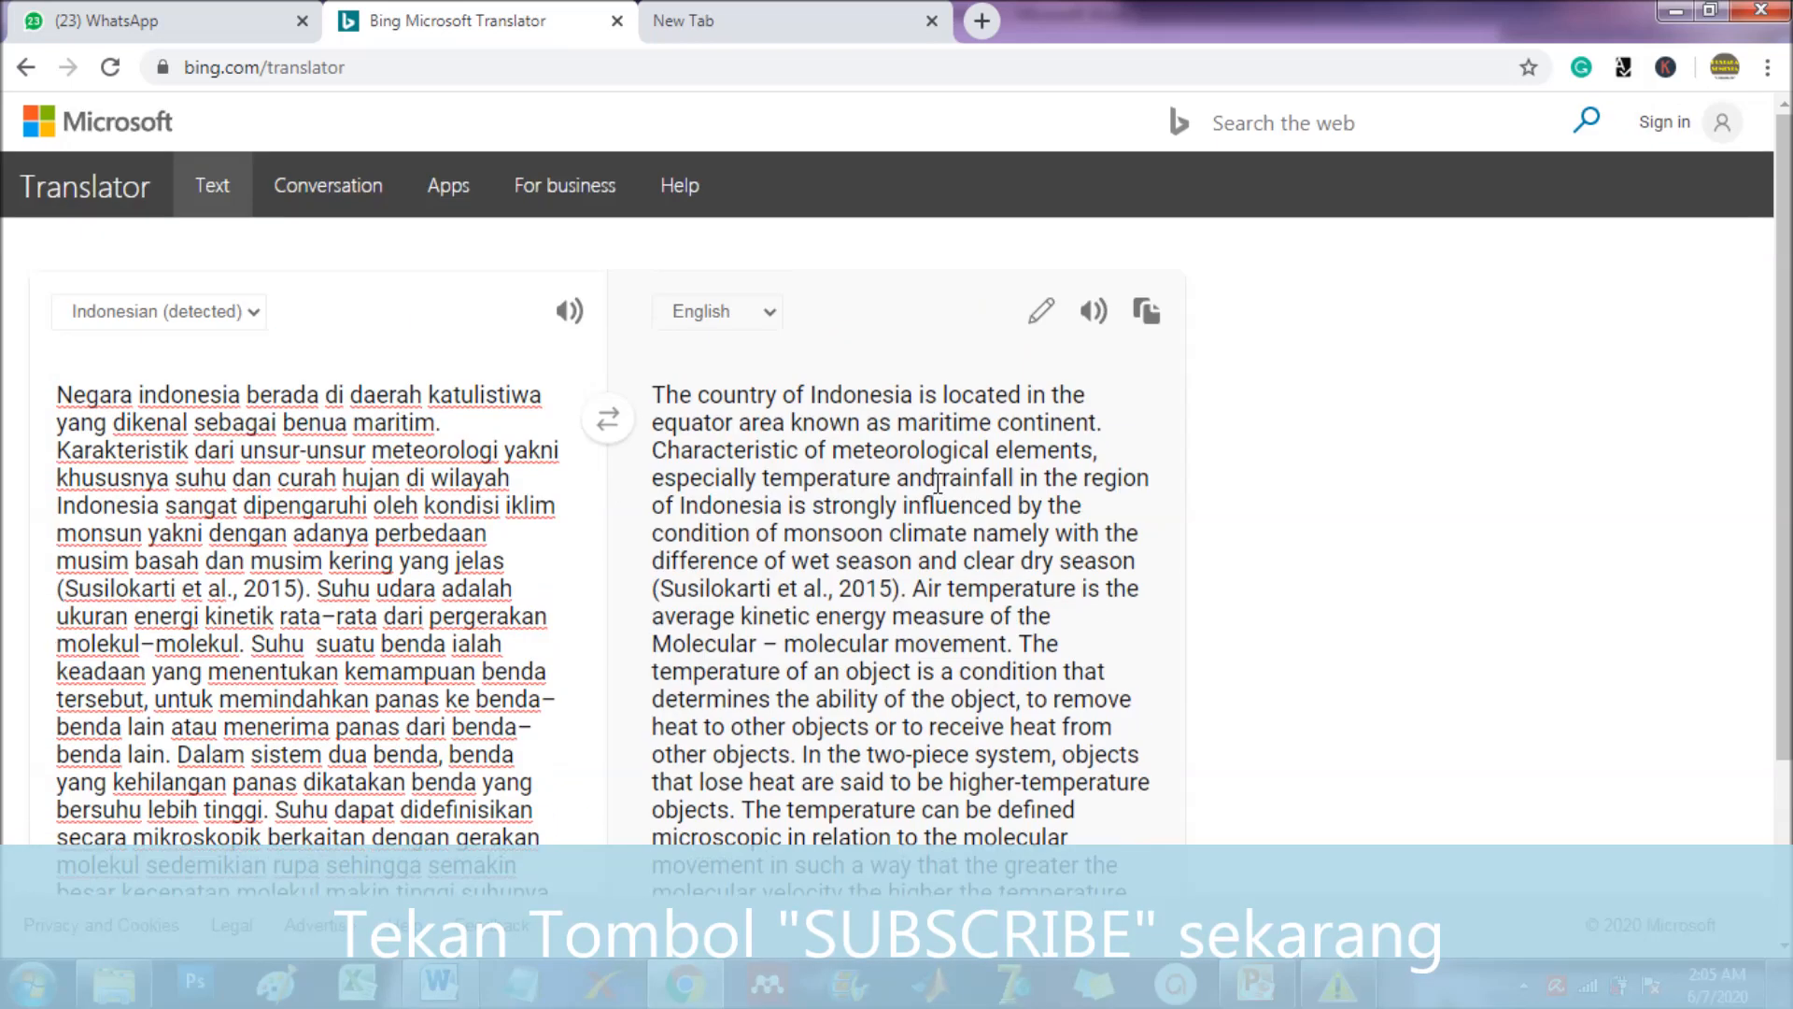
pyautogui.scroll(-3, 937, 482)
pyautogui.scroll(2, 931, 679)
pyautogui.scroll(-1, 931, 678)
pyautogui.scroll(1, 989, 434)
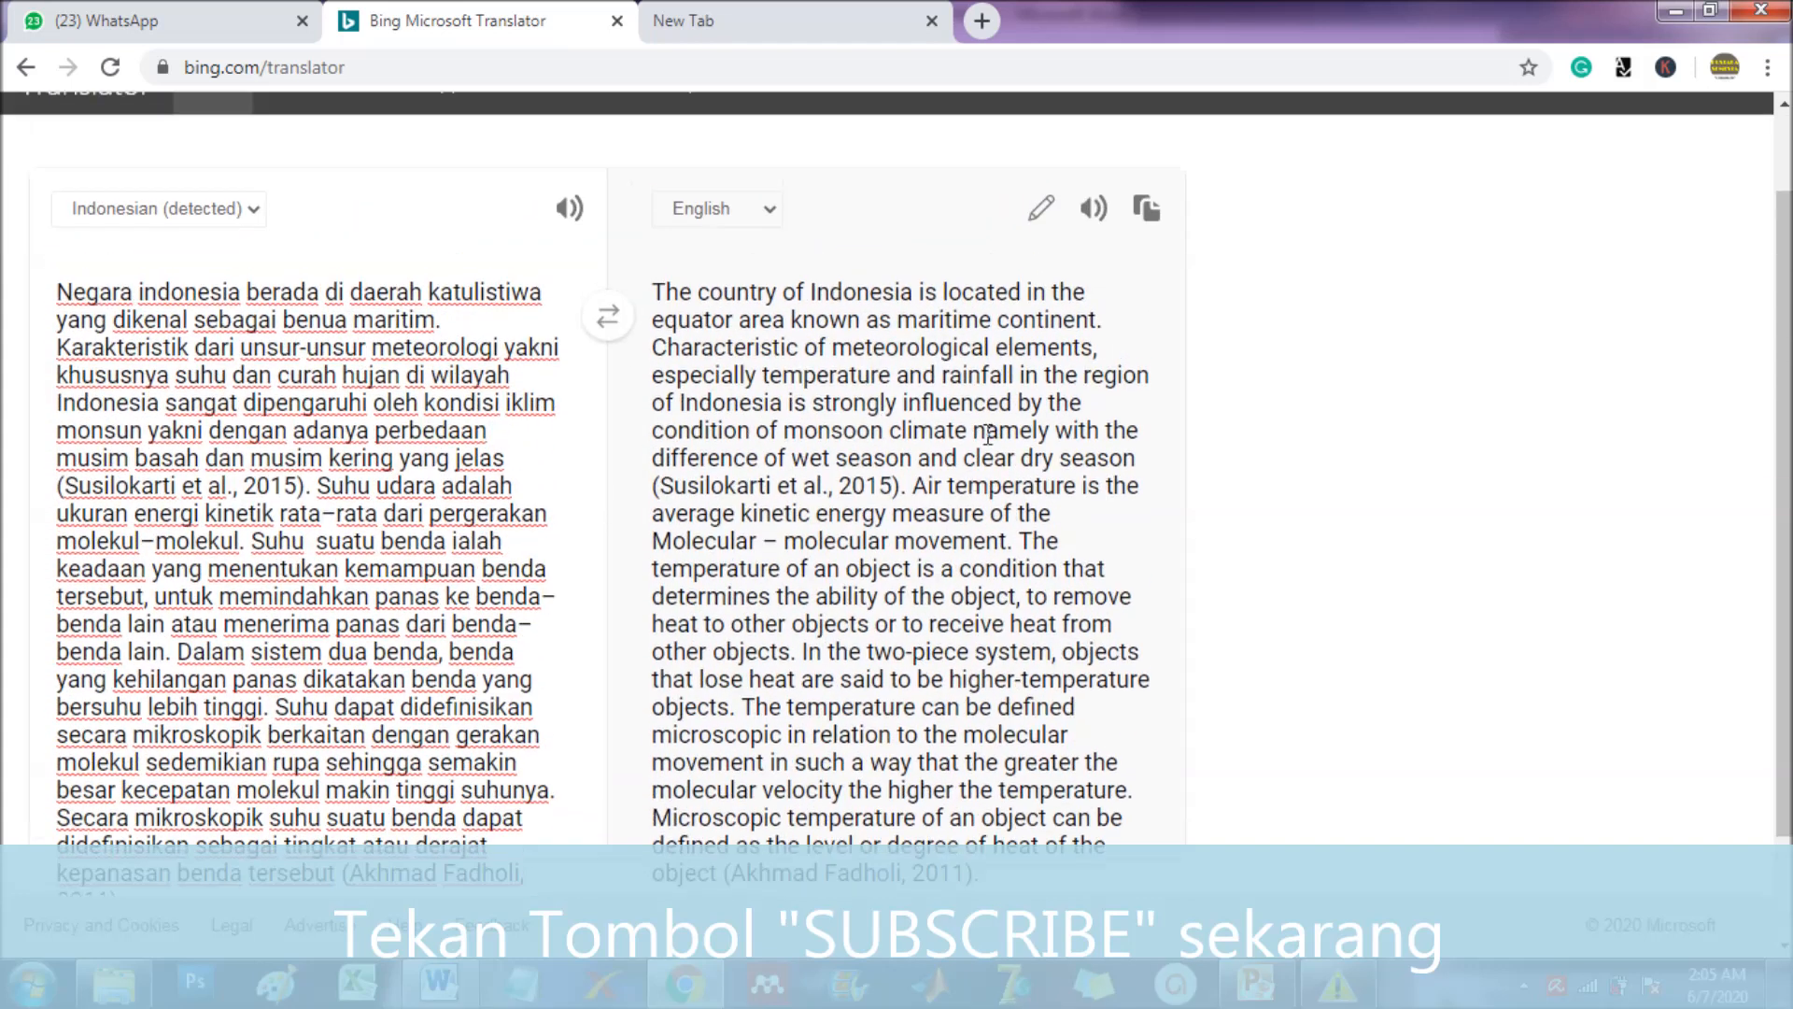
pyautogui.click(1143, 215)
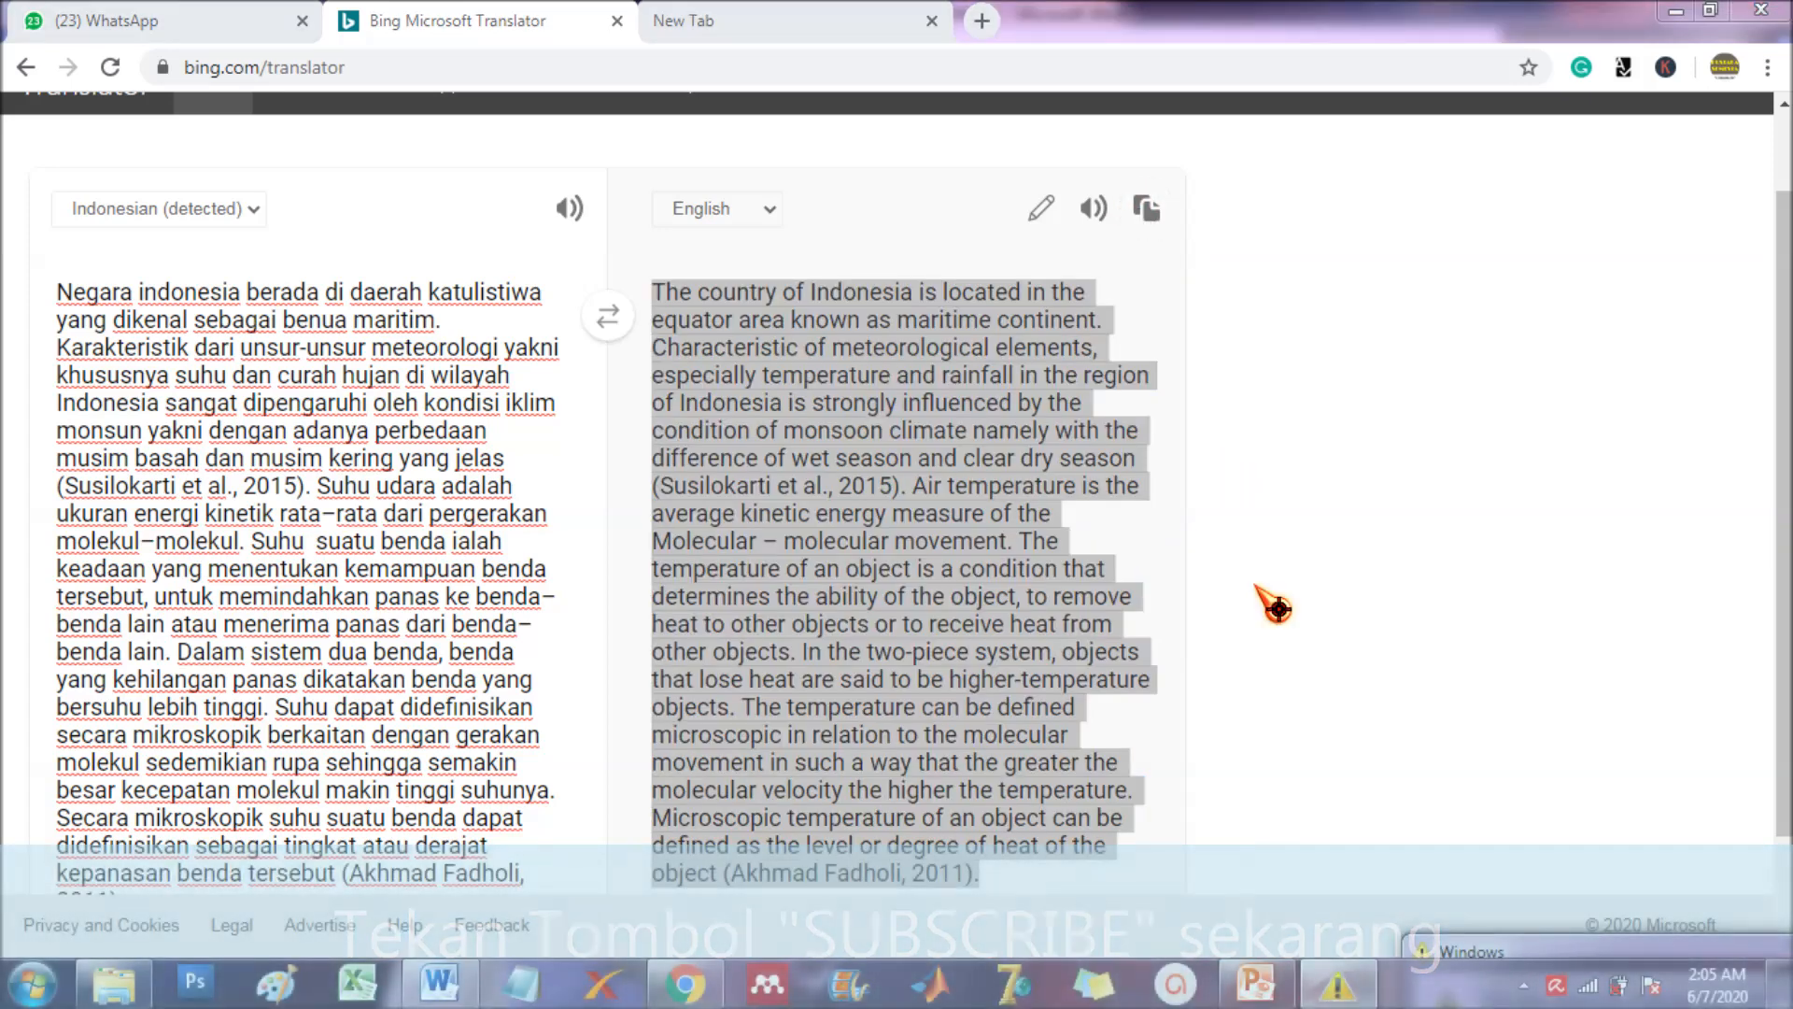
# - Switch to the PowerPoint slide show and reveal the point about checking and fixing grammar with Grammarly
pyautogui.click(1256, 982)
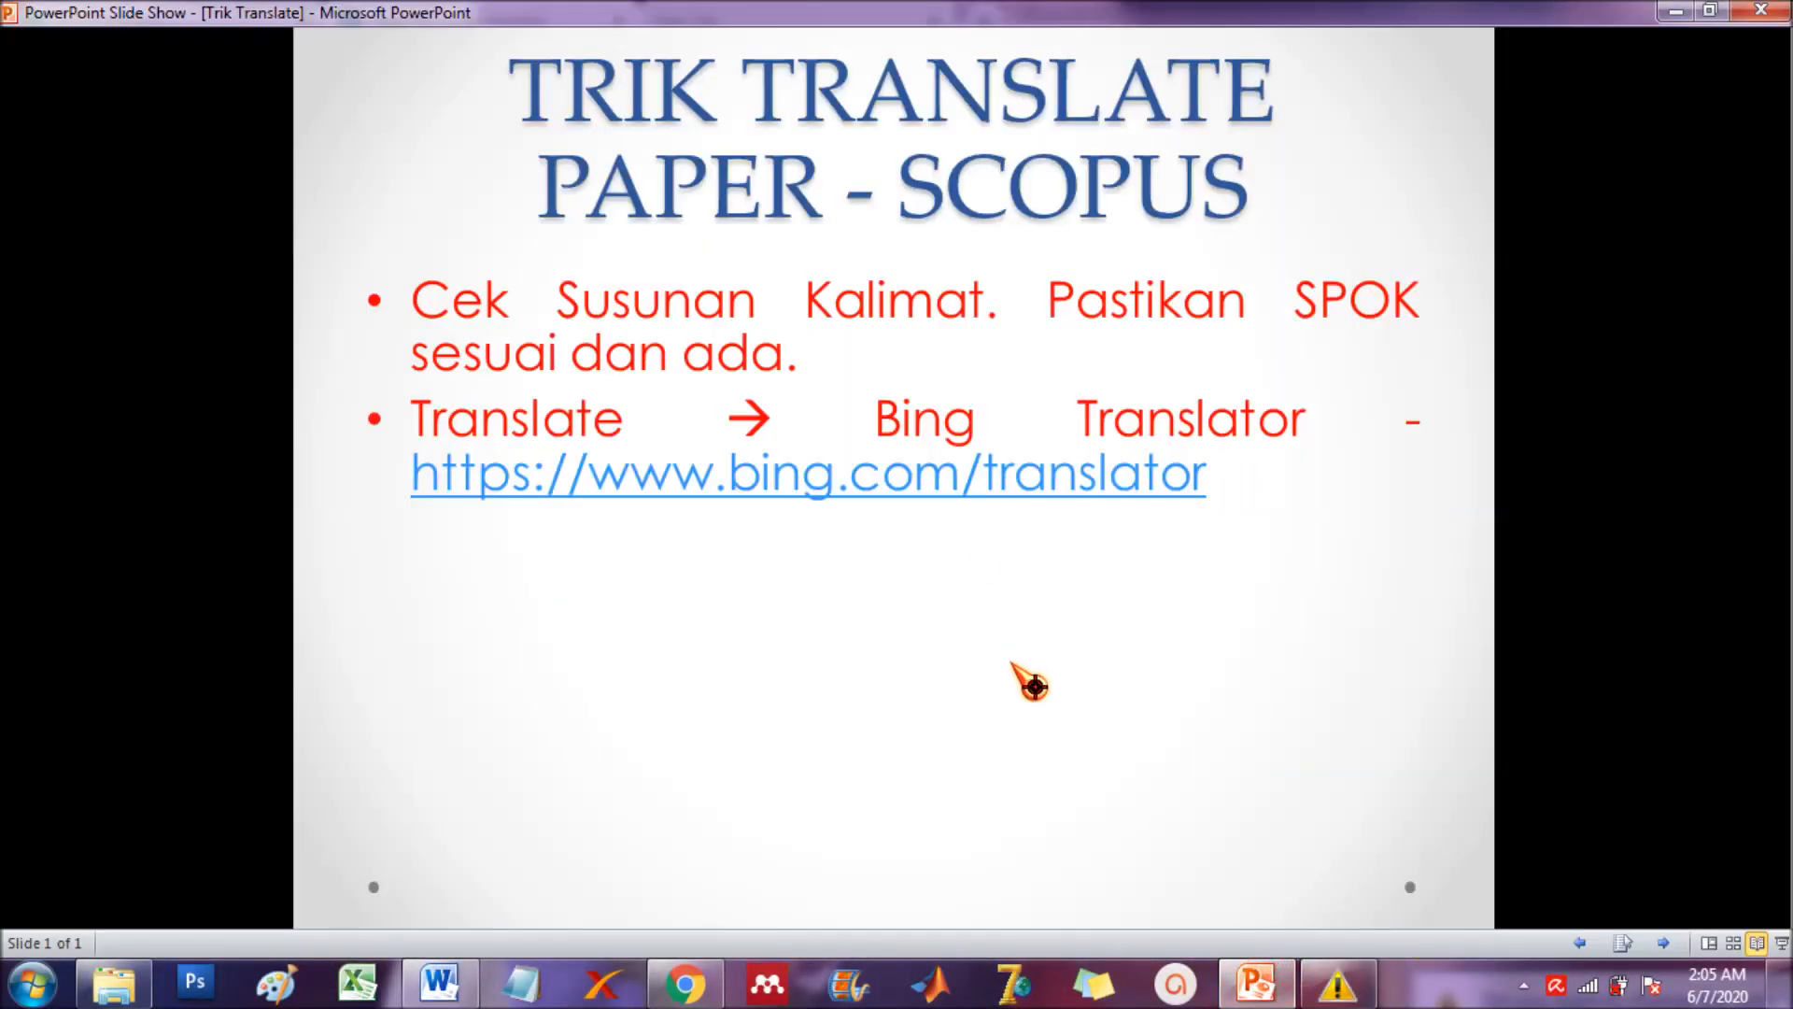
pyautogui.press('Right')
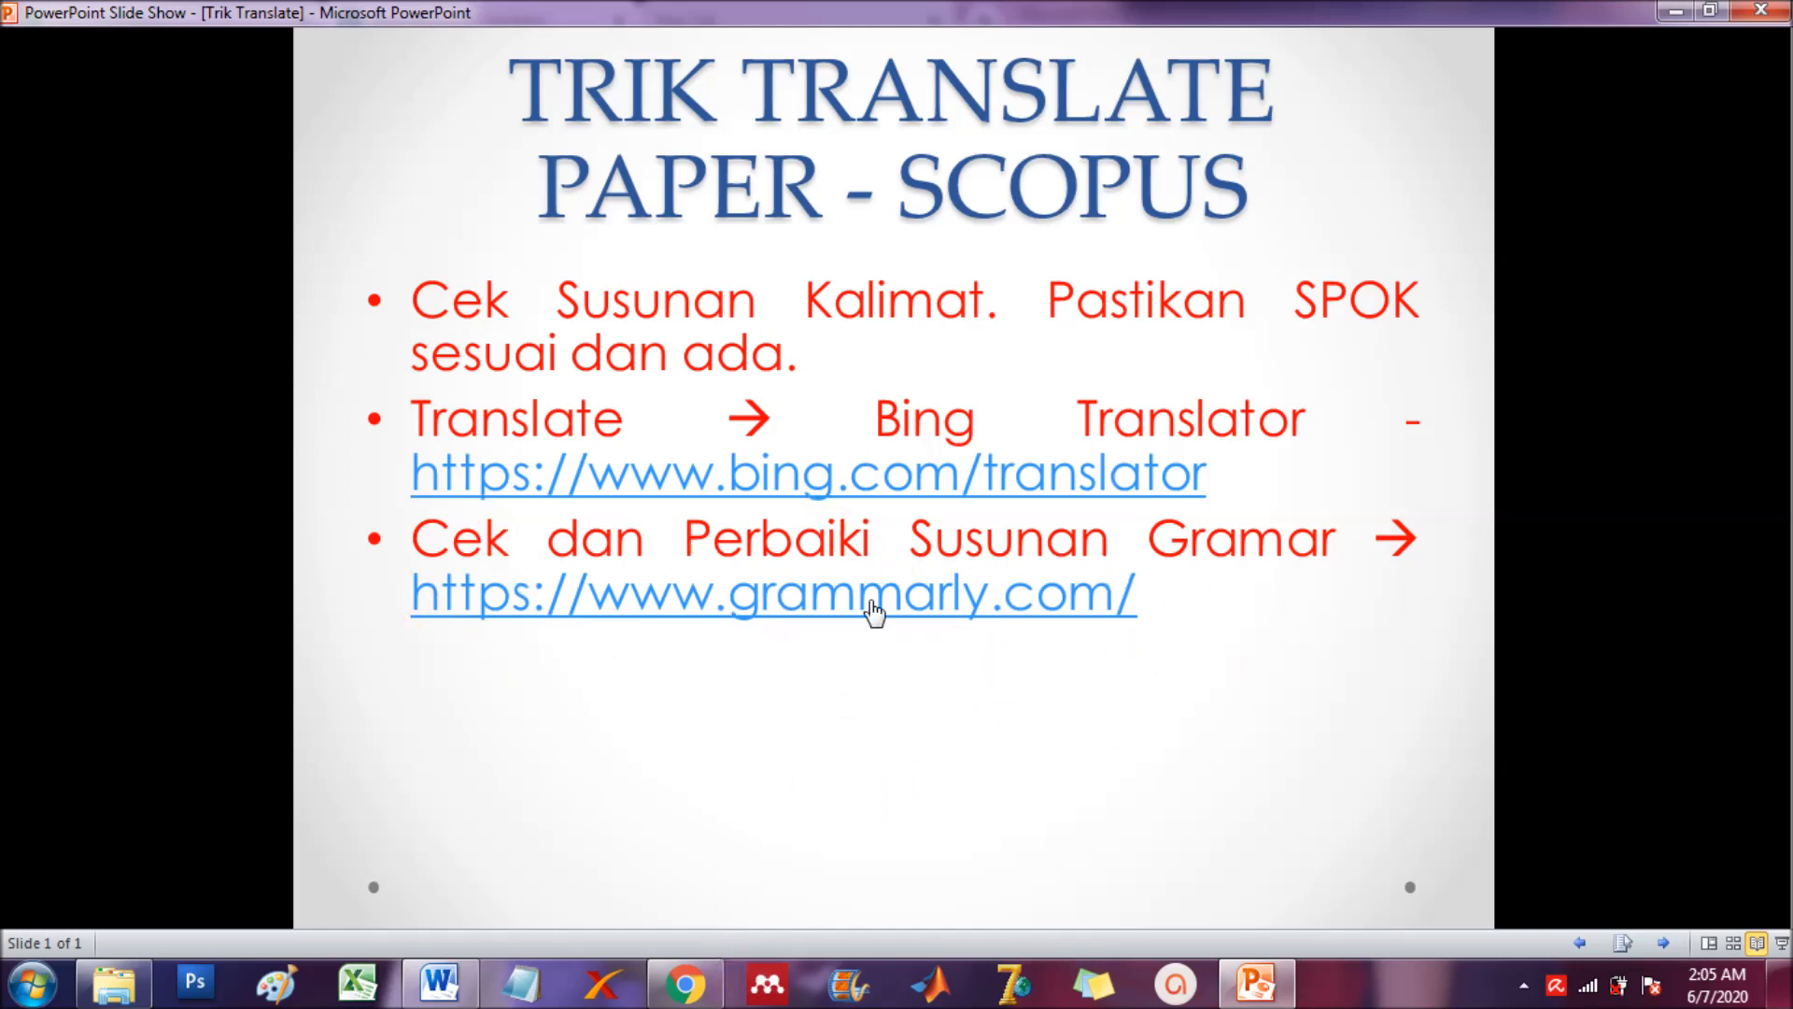
# - Switch back to the browser and open app.grammarly.com in the empty New Tab page
pyautogui.click(686, 985)
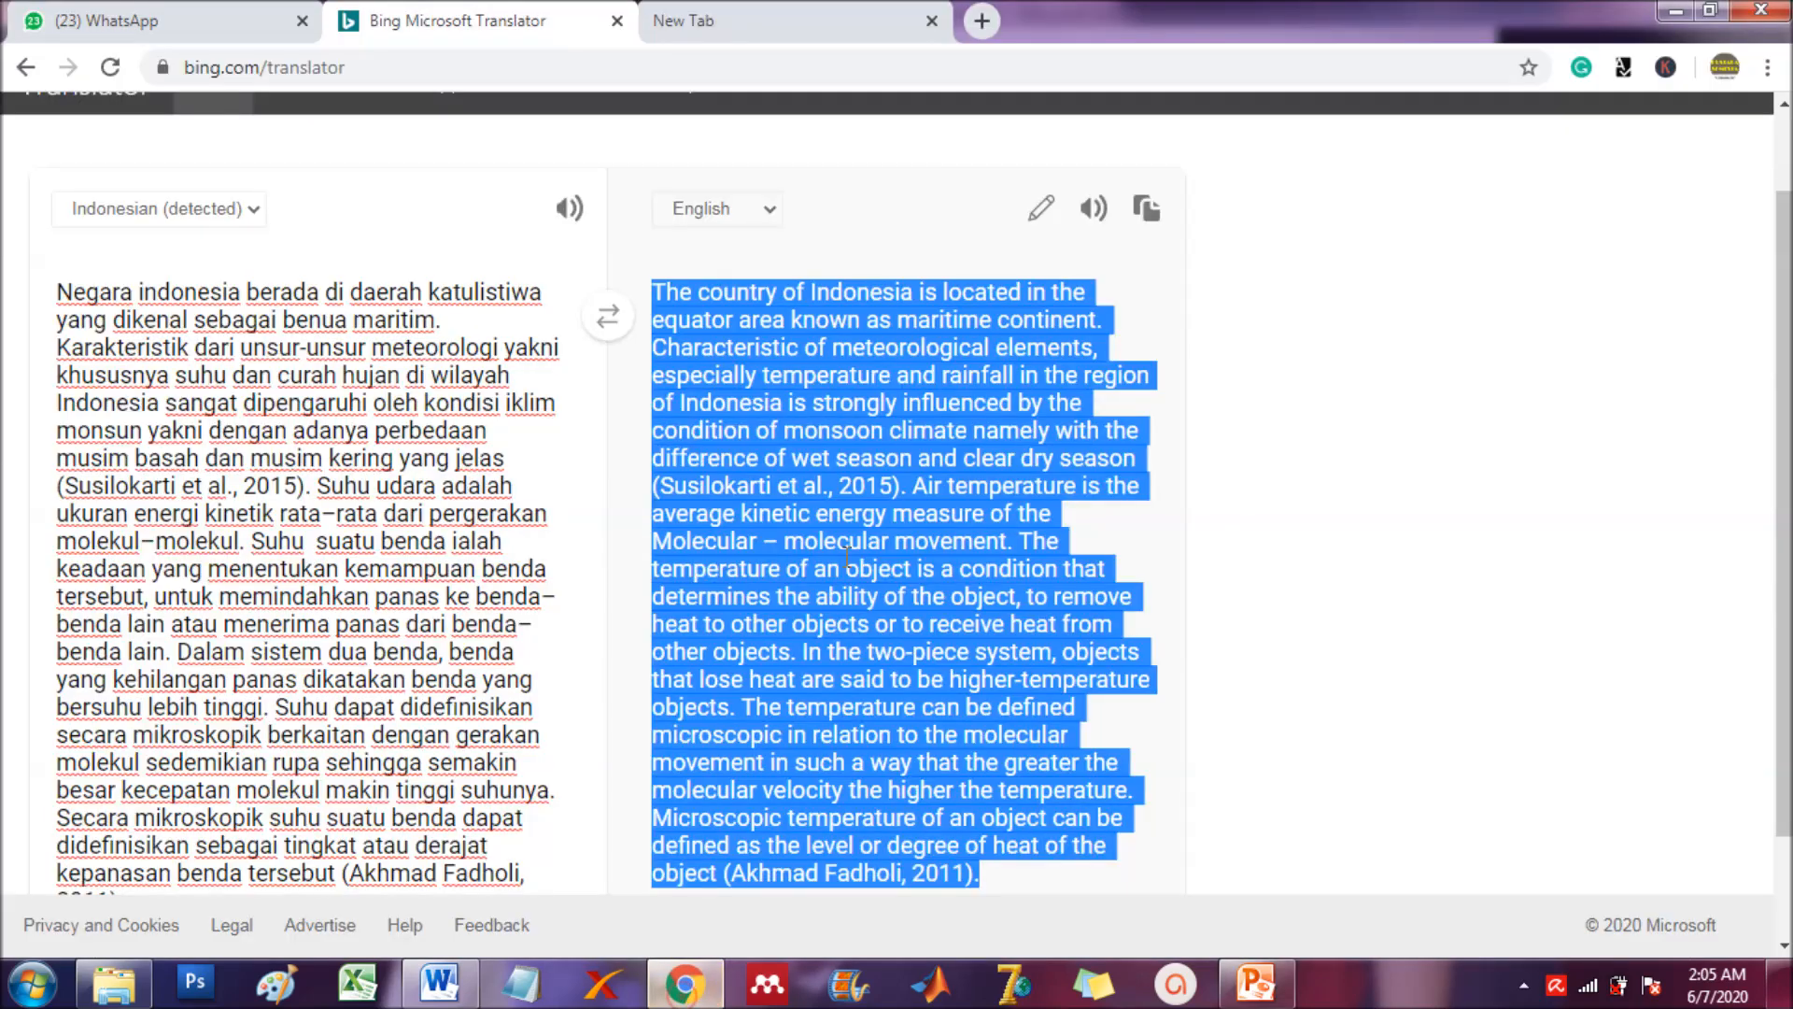
pyautogui.click(744, 28)
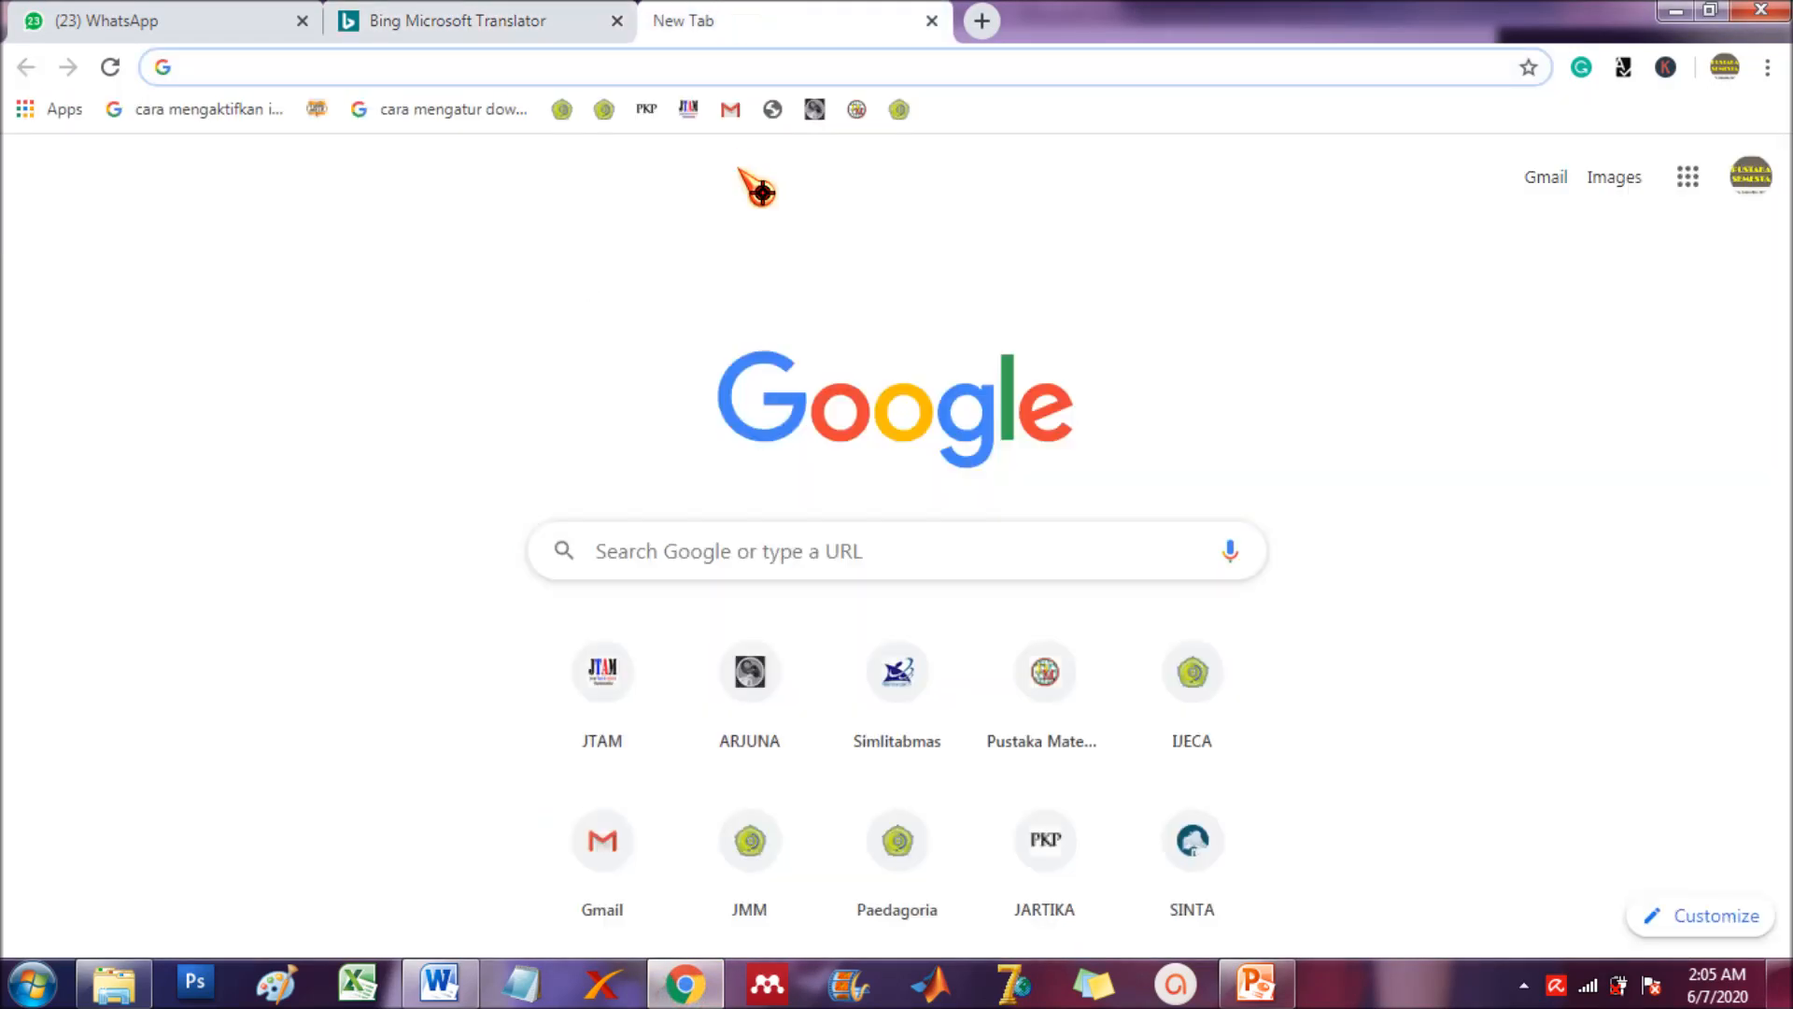
pyautogui.write('gr')
pyautogui.press('Return')
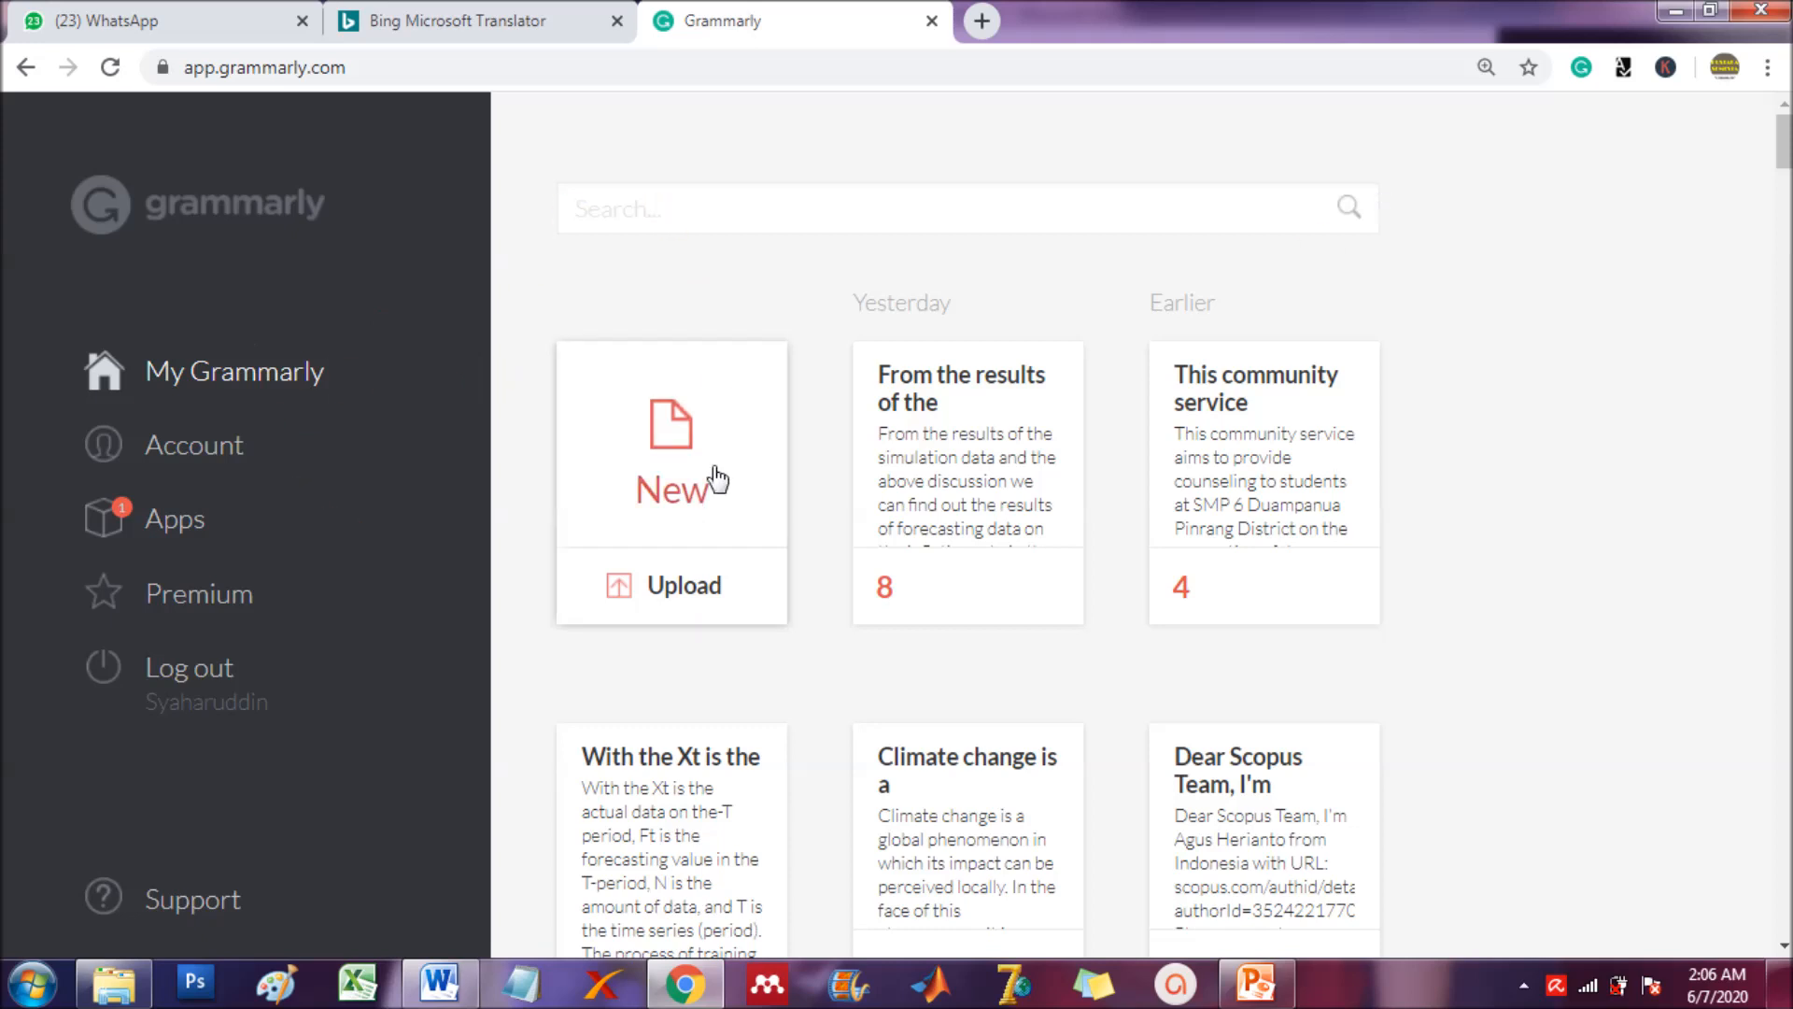
# - Create a new Grammarly document from the copied English translation, keeping the default audience, formality and domain goals
pyautogui.click(659, 443)
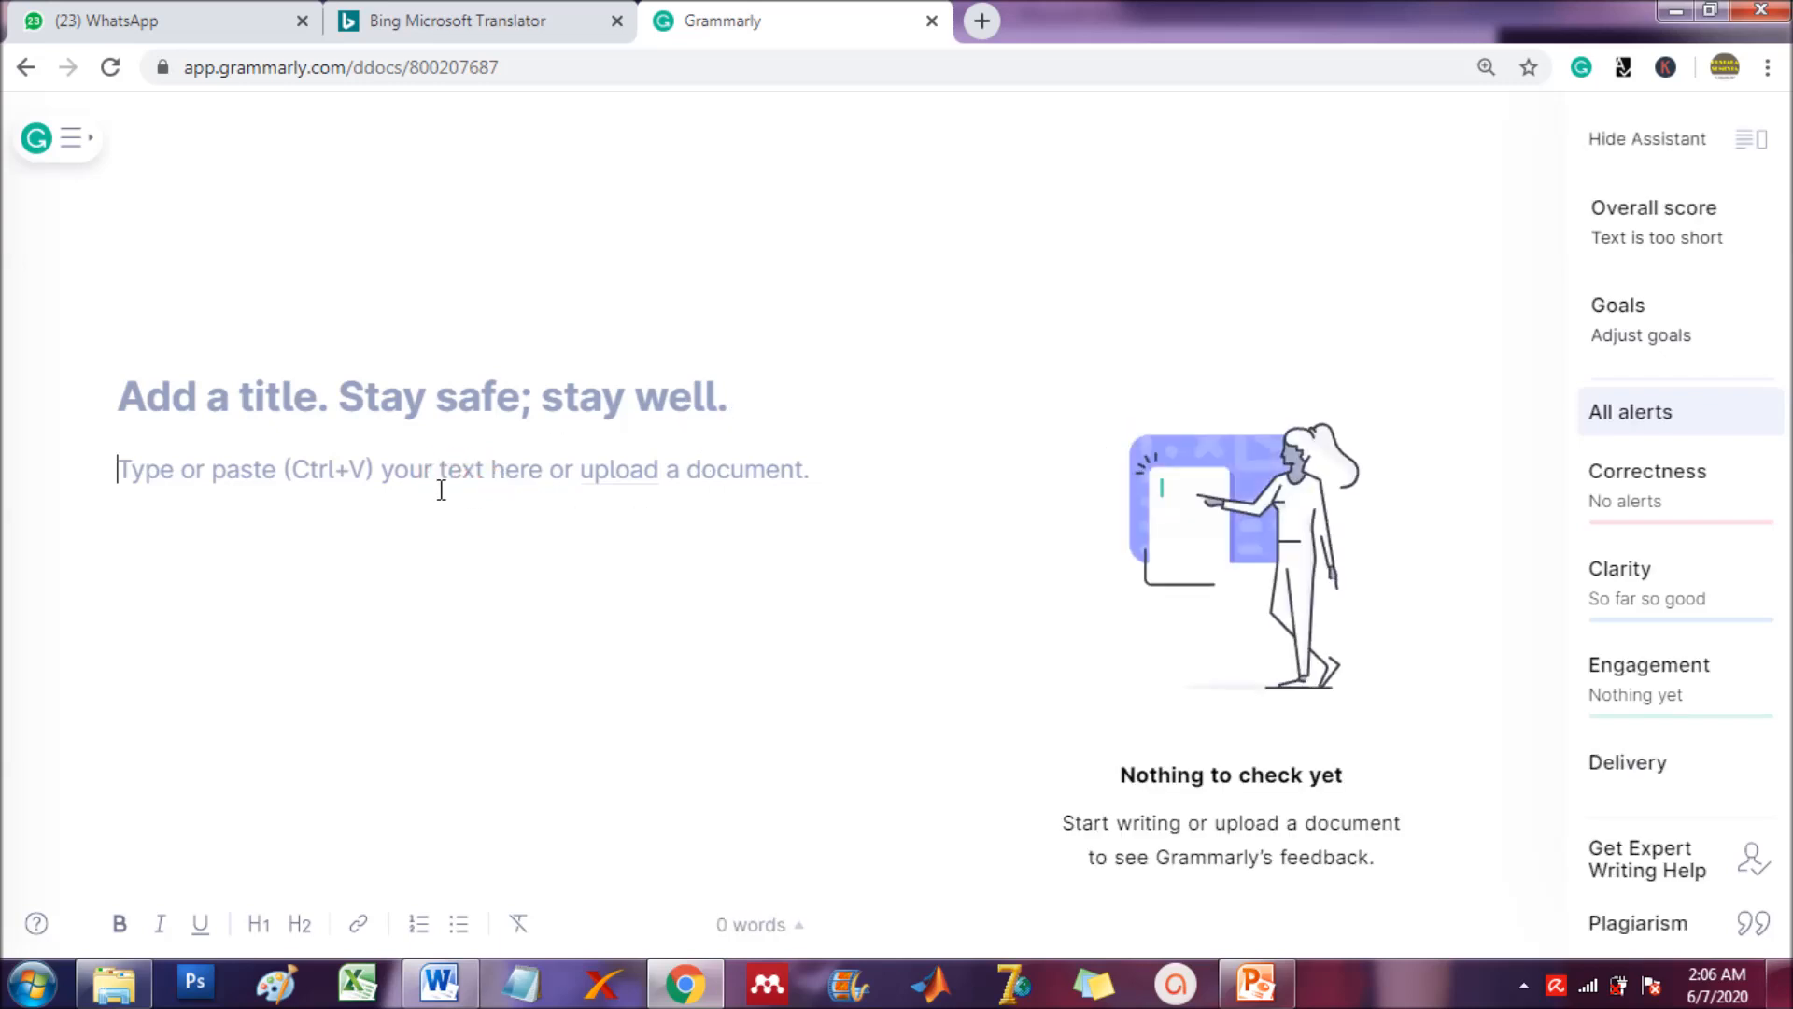
pyautogui.hotkey('ctrl', 'v')
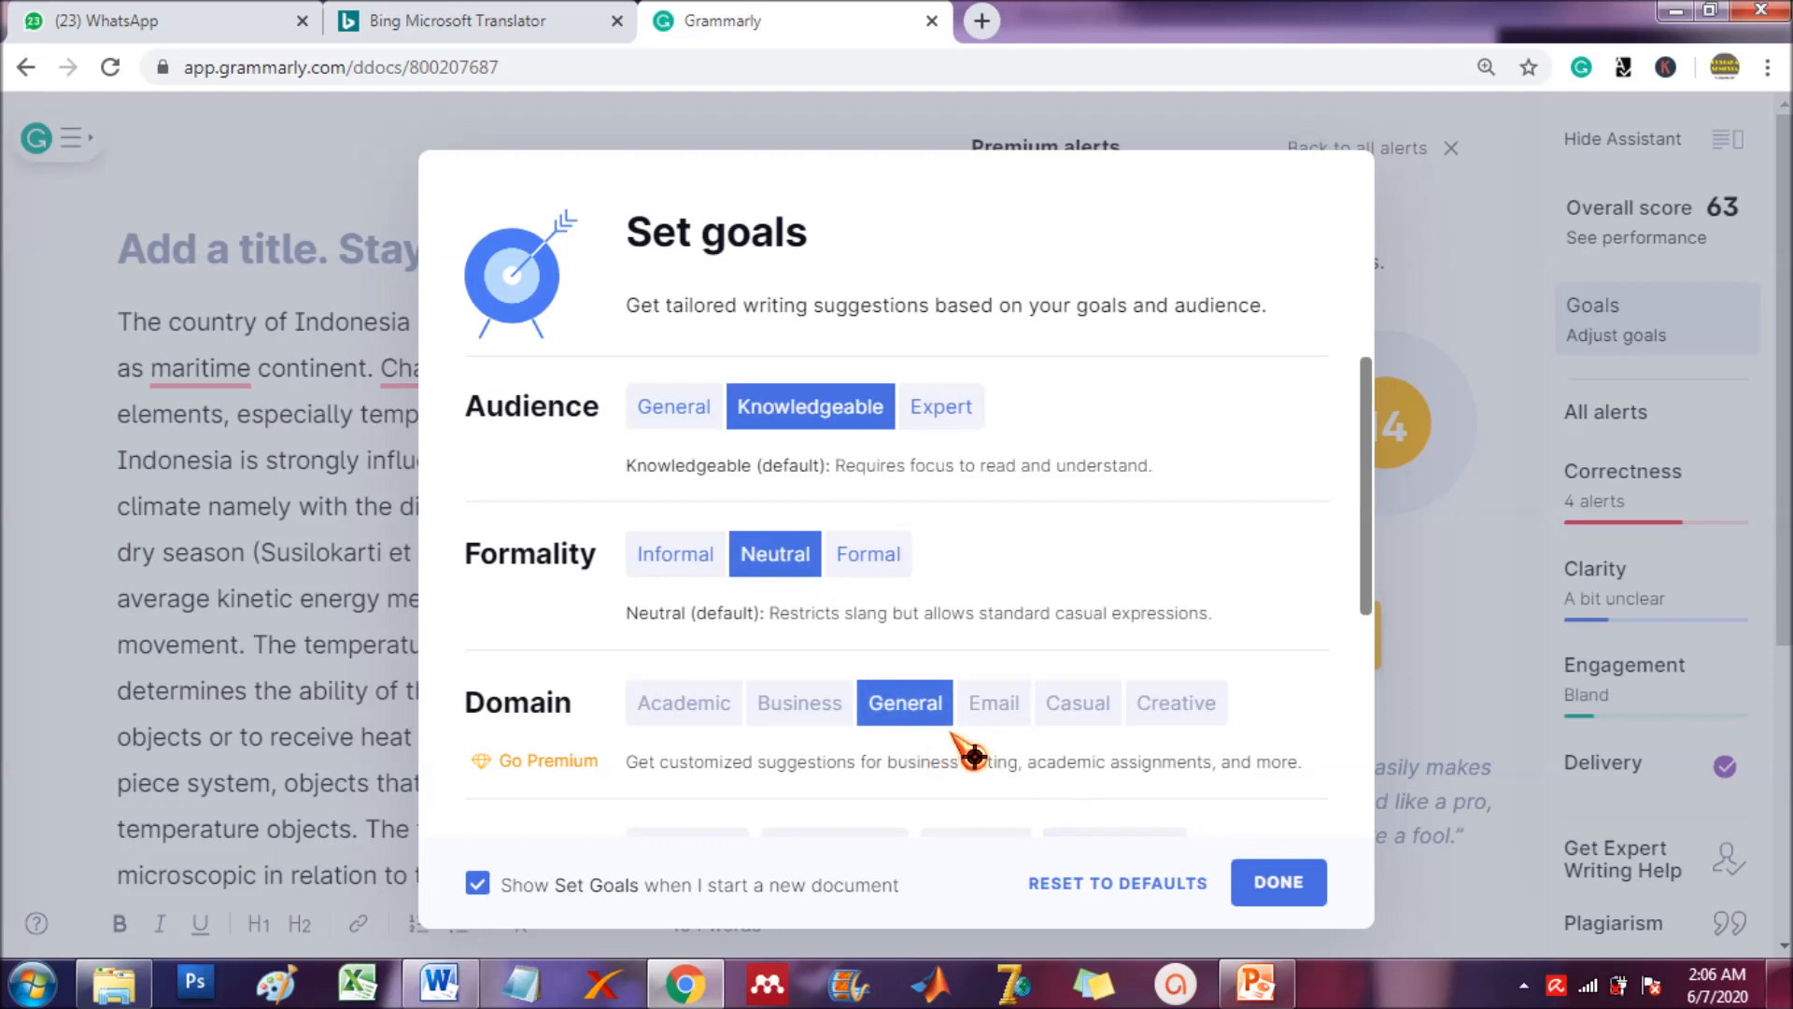
pyautogui.click(1279, 883)
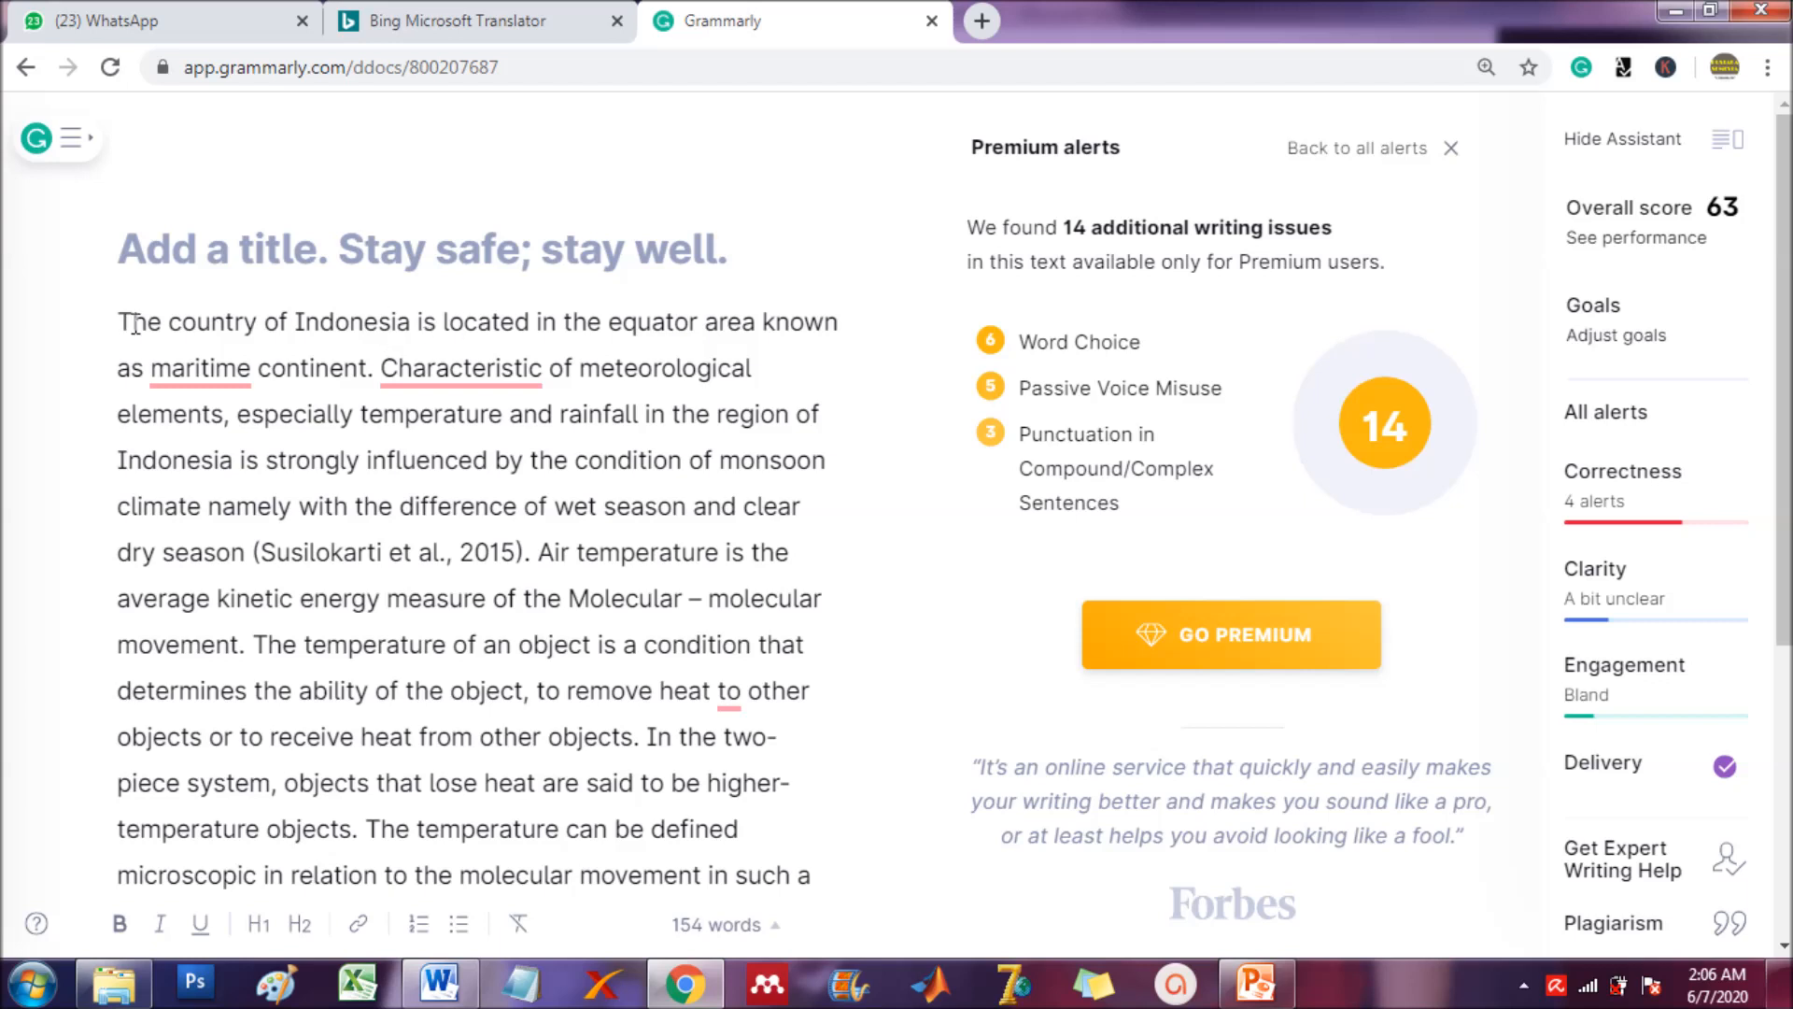
# - Accept the suggested corrections "the maritime" and "Characteristics" in the paragraph's opening sentences
pyautogui.click(216, 376)
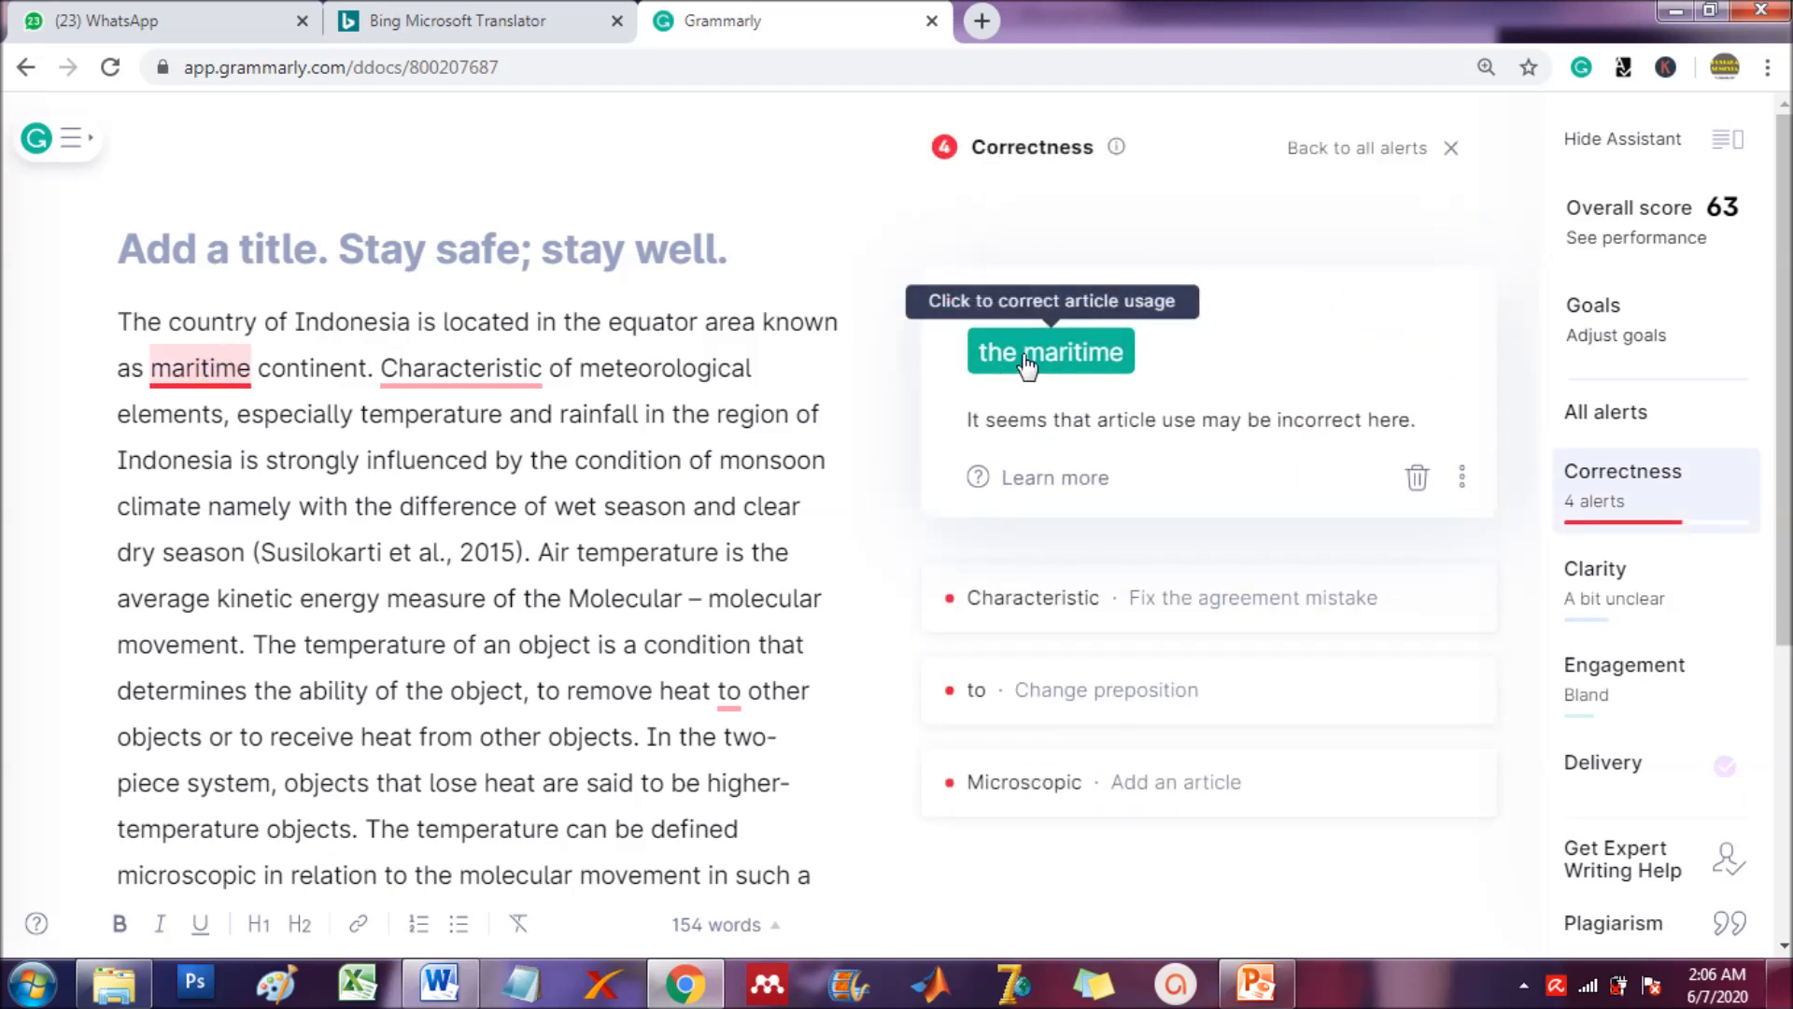
pyautogui.click(1027, 364)
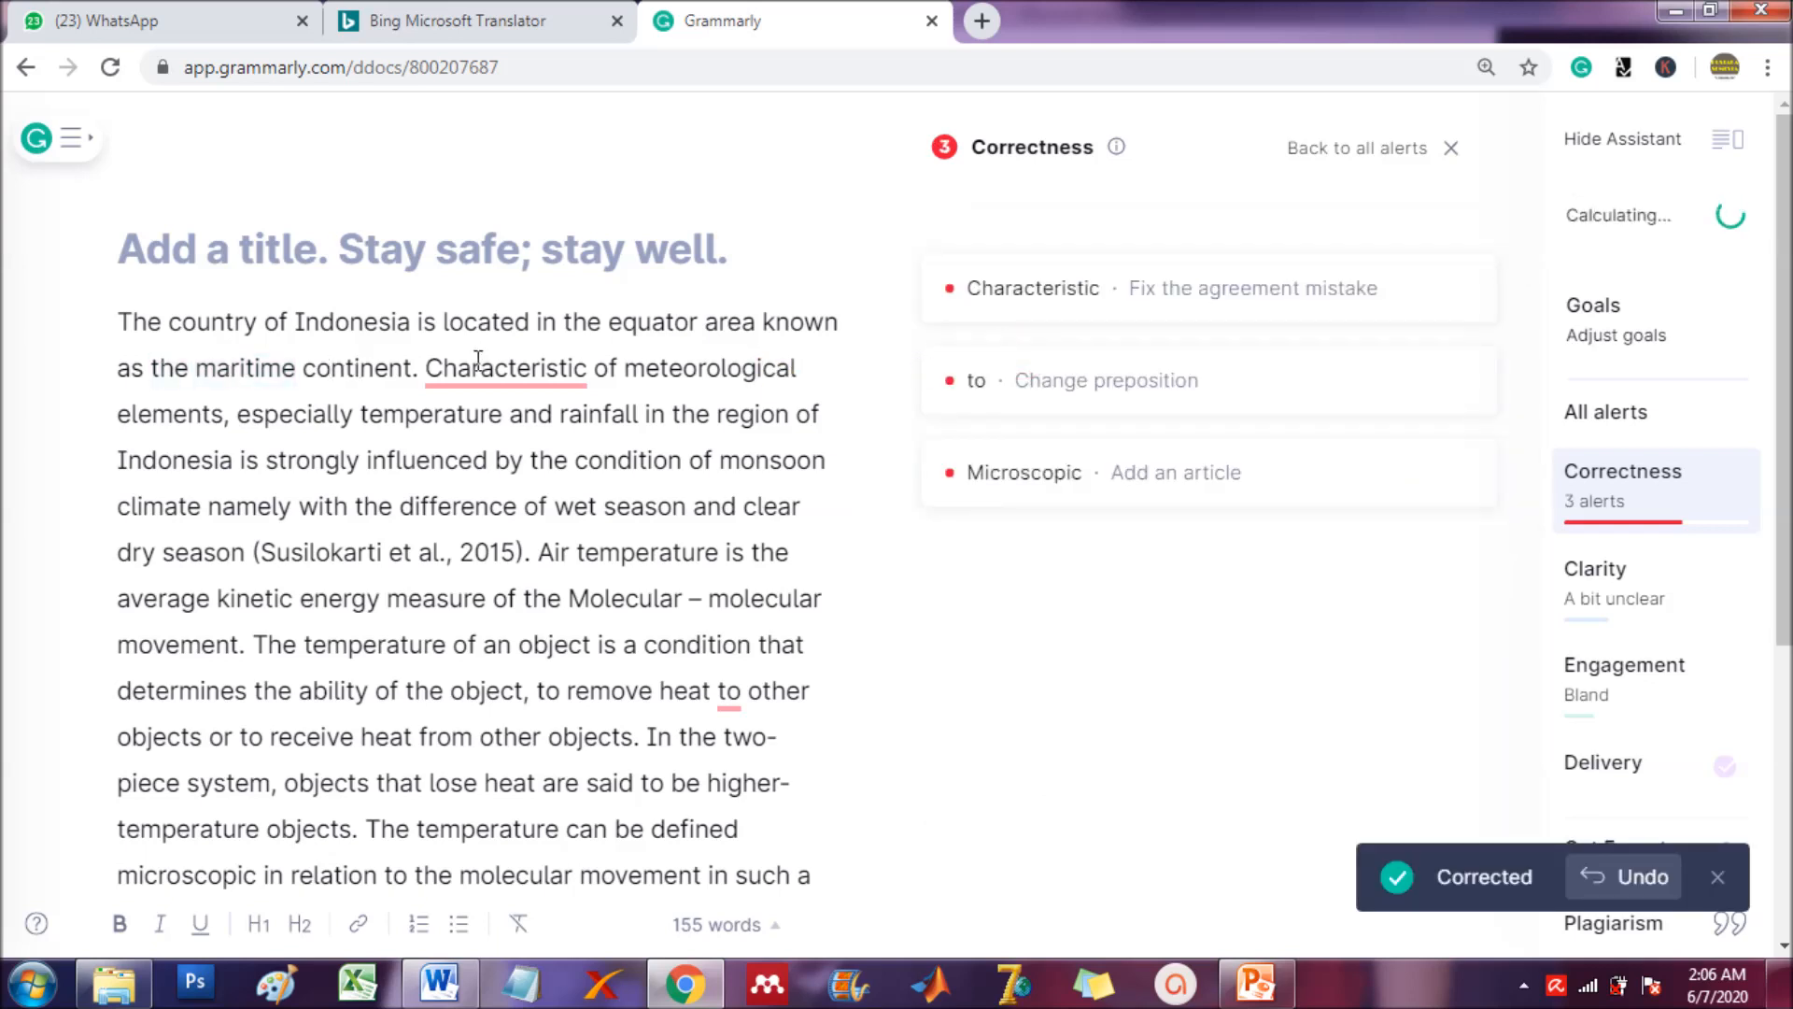
pyautogui.click(516, 365)
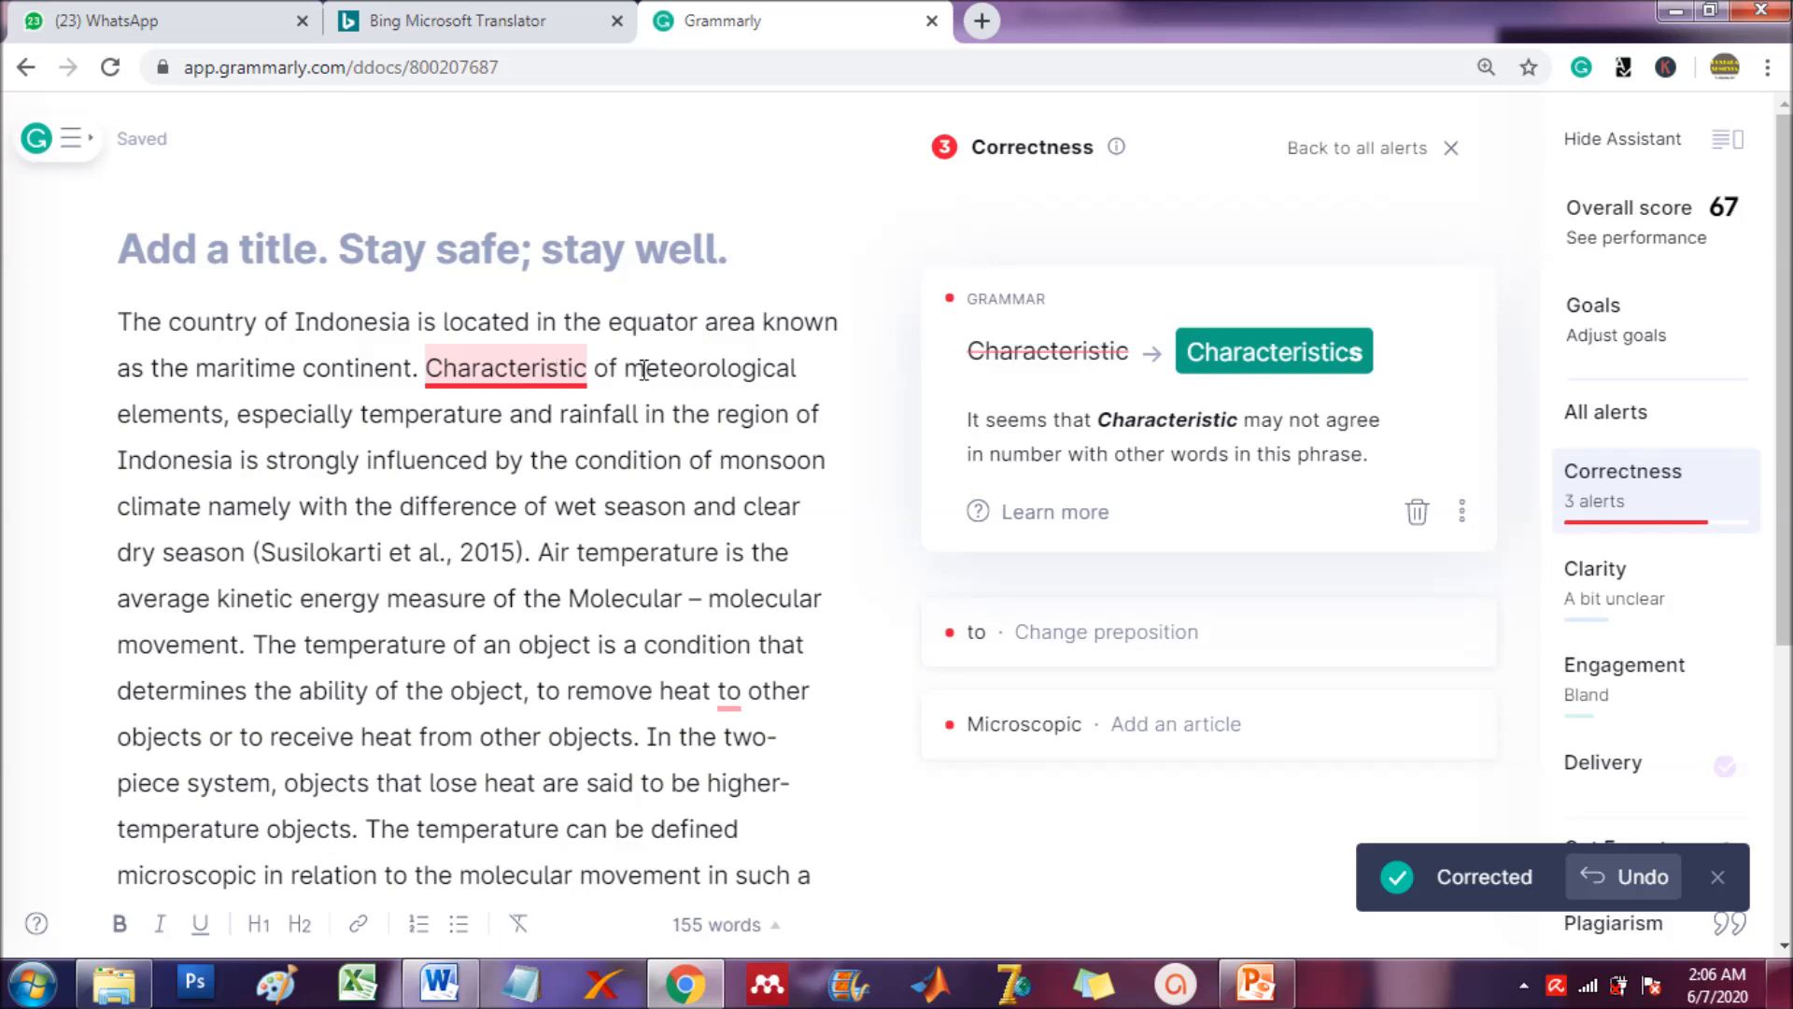
pyautogui.click(1229, 249)
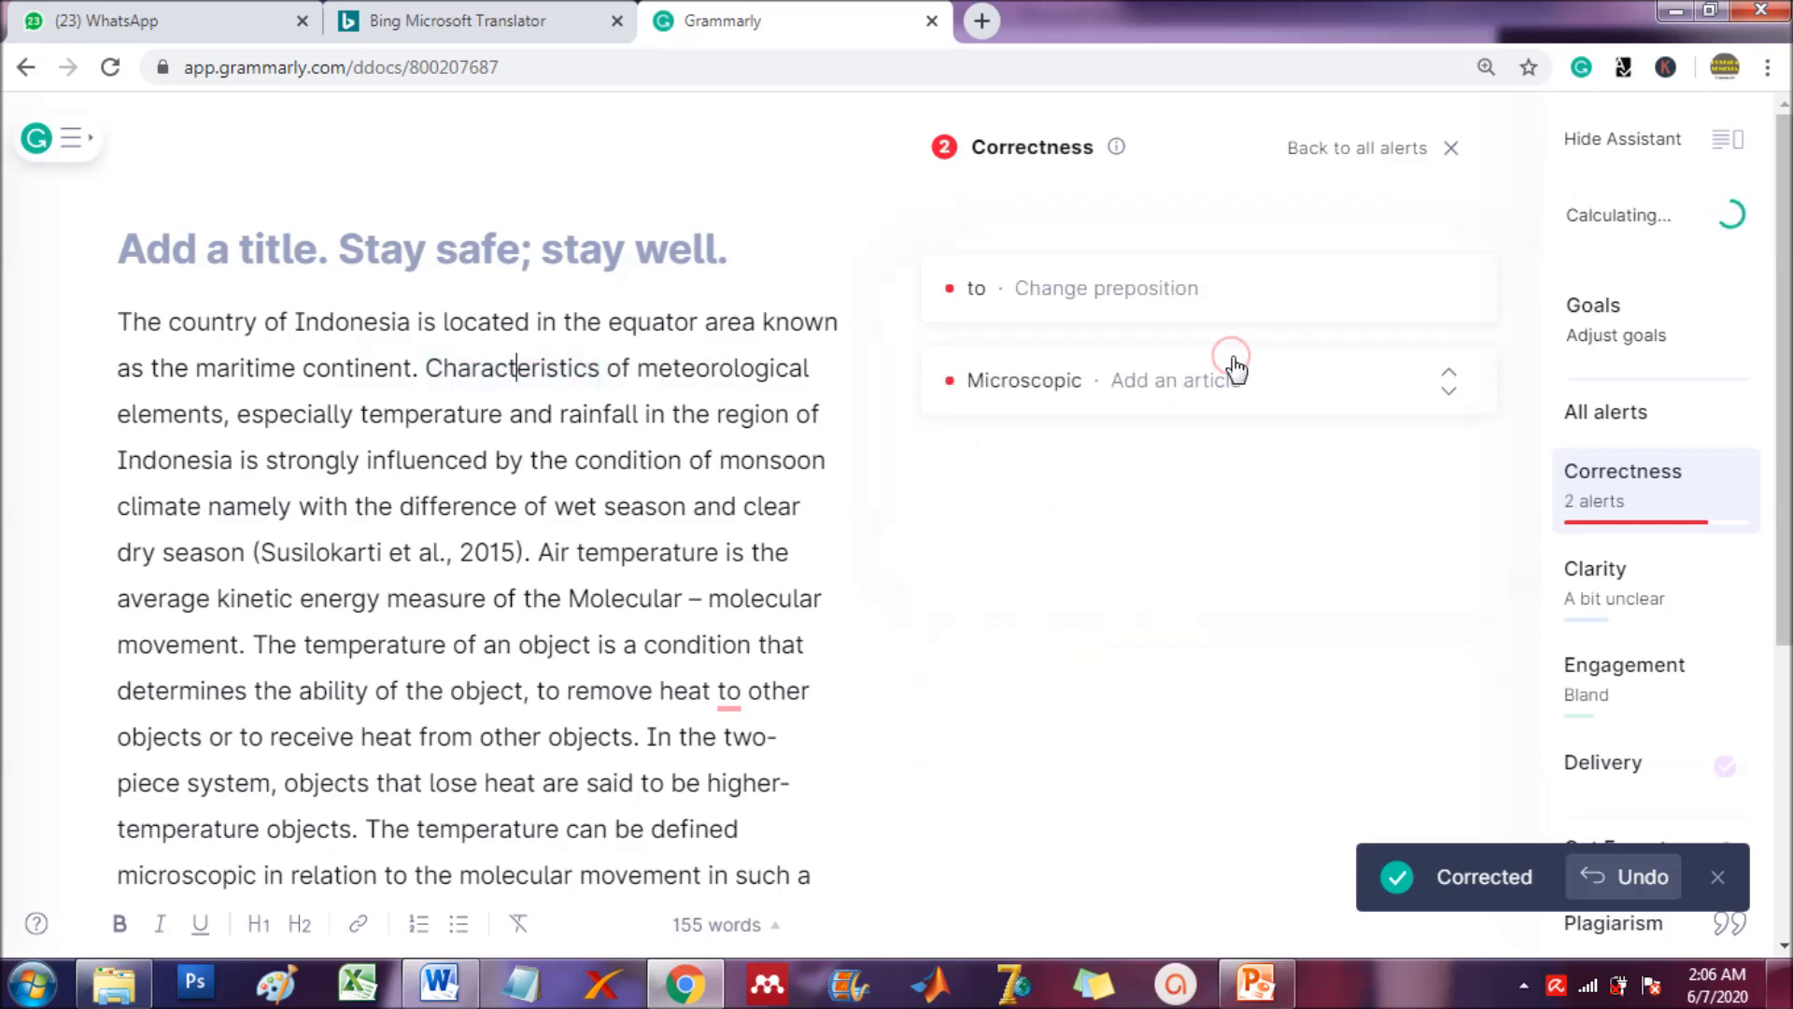
# - Accept the suggested corrections "from" after "remove heat" and "The microscopic" at the start of the last sentence
pyautogui.scroll(-3, 560, 513)
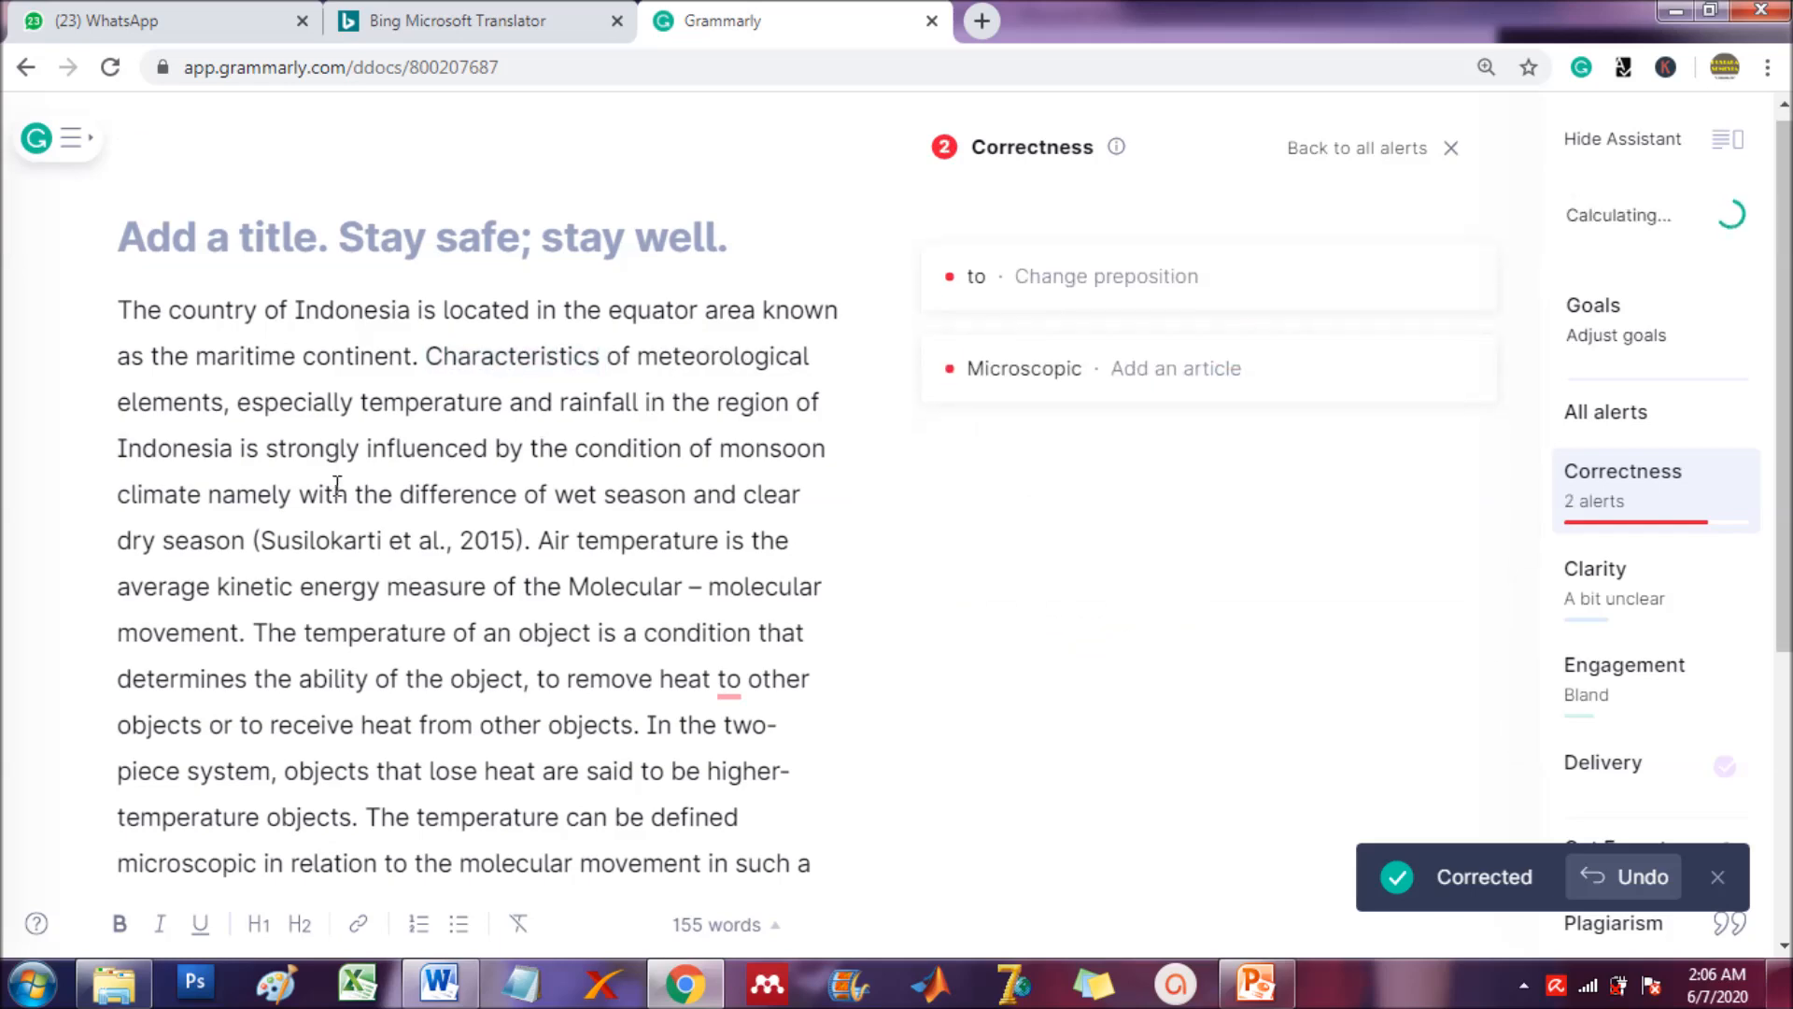
pyautogui.click(728, 558)
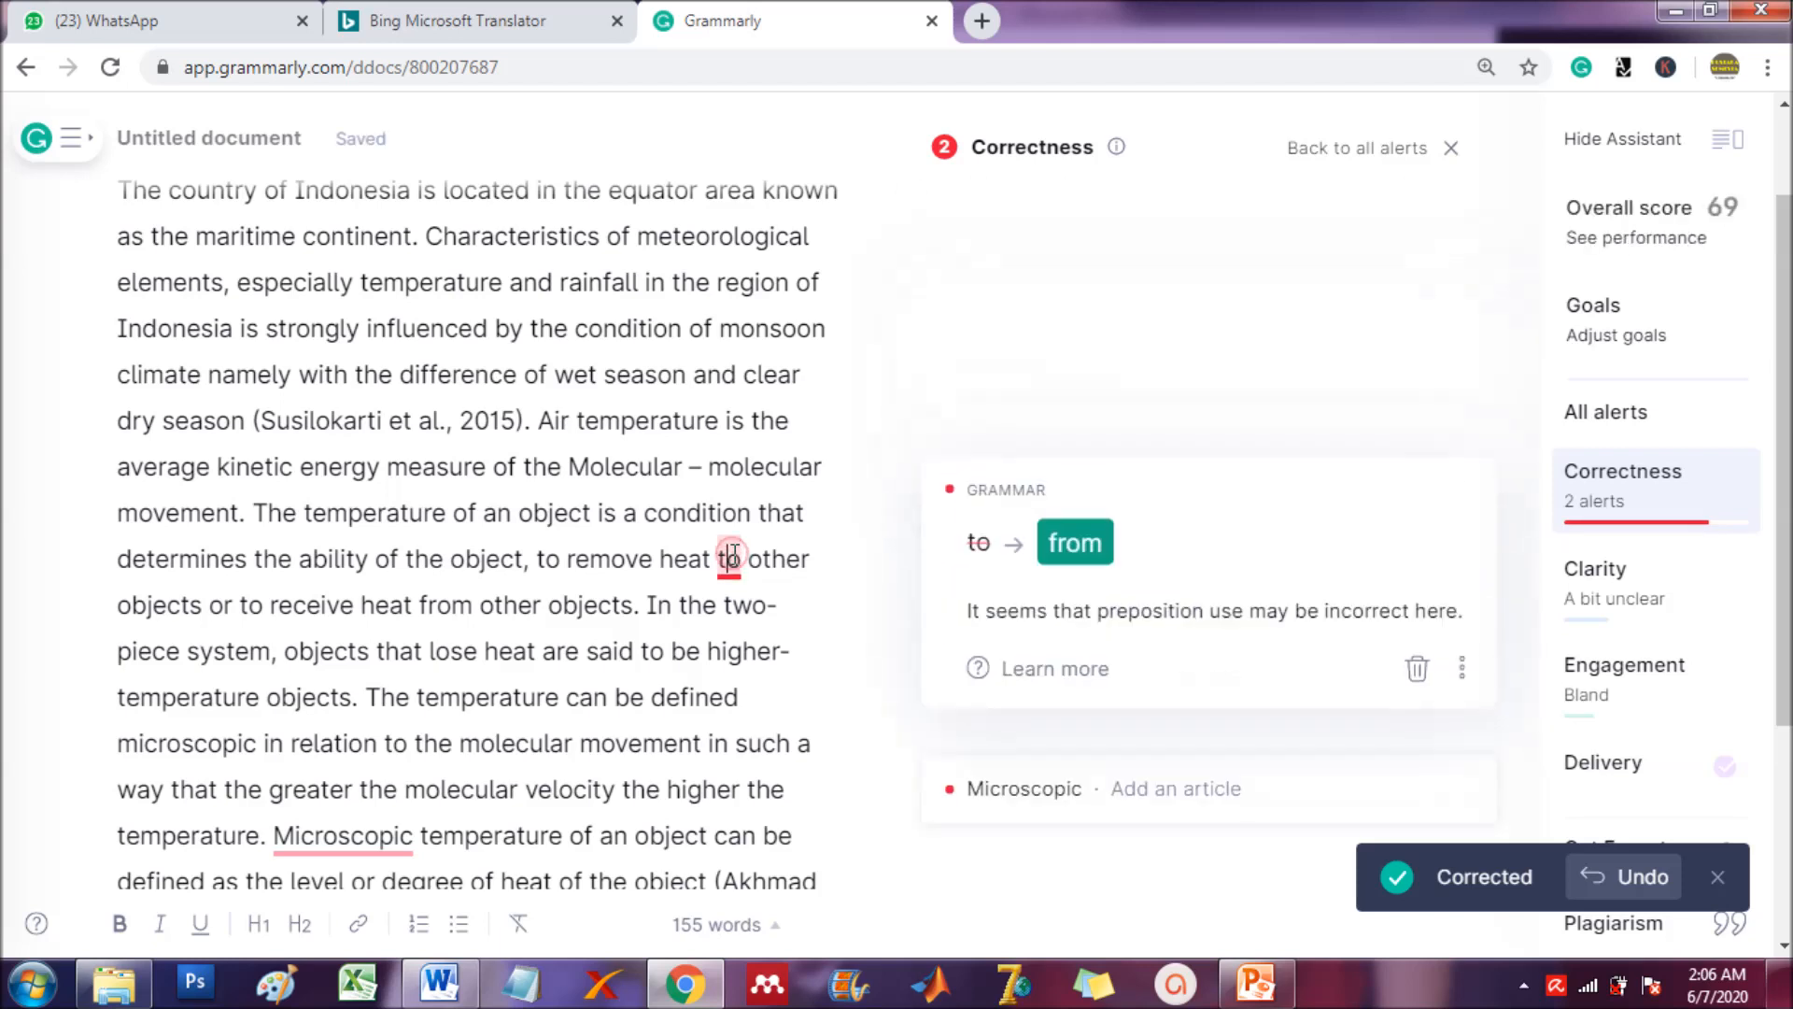
pyautogui.click(1075, 551)
pyautogui.scroll(-2, 252, 558)
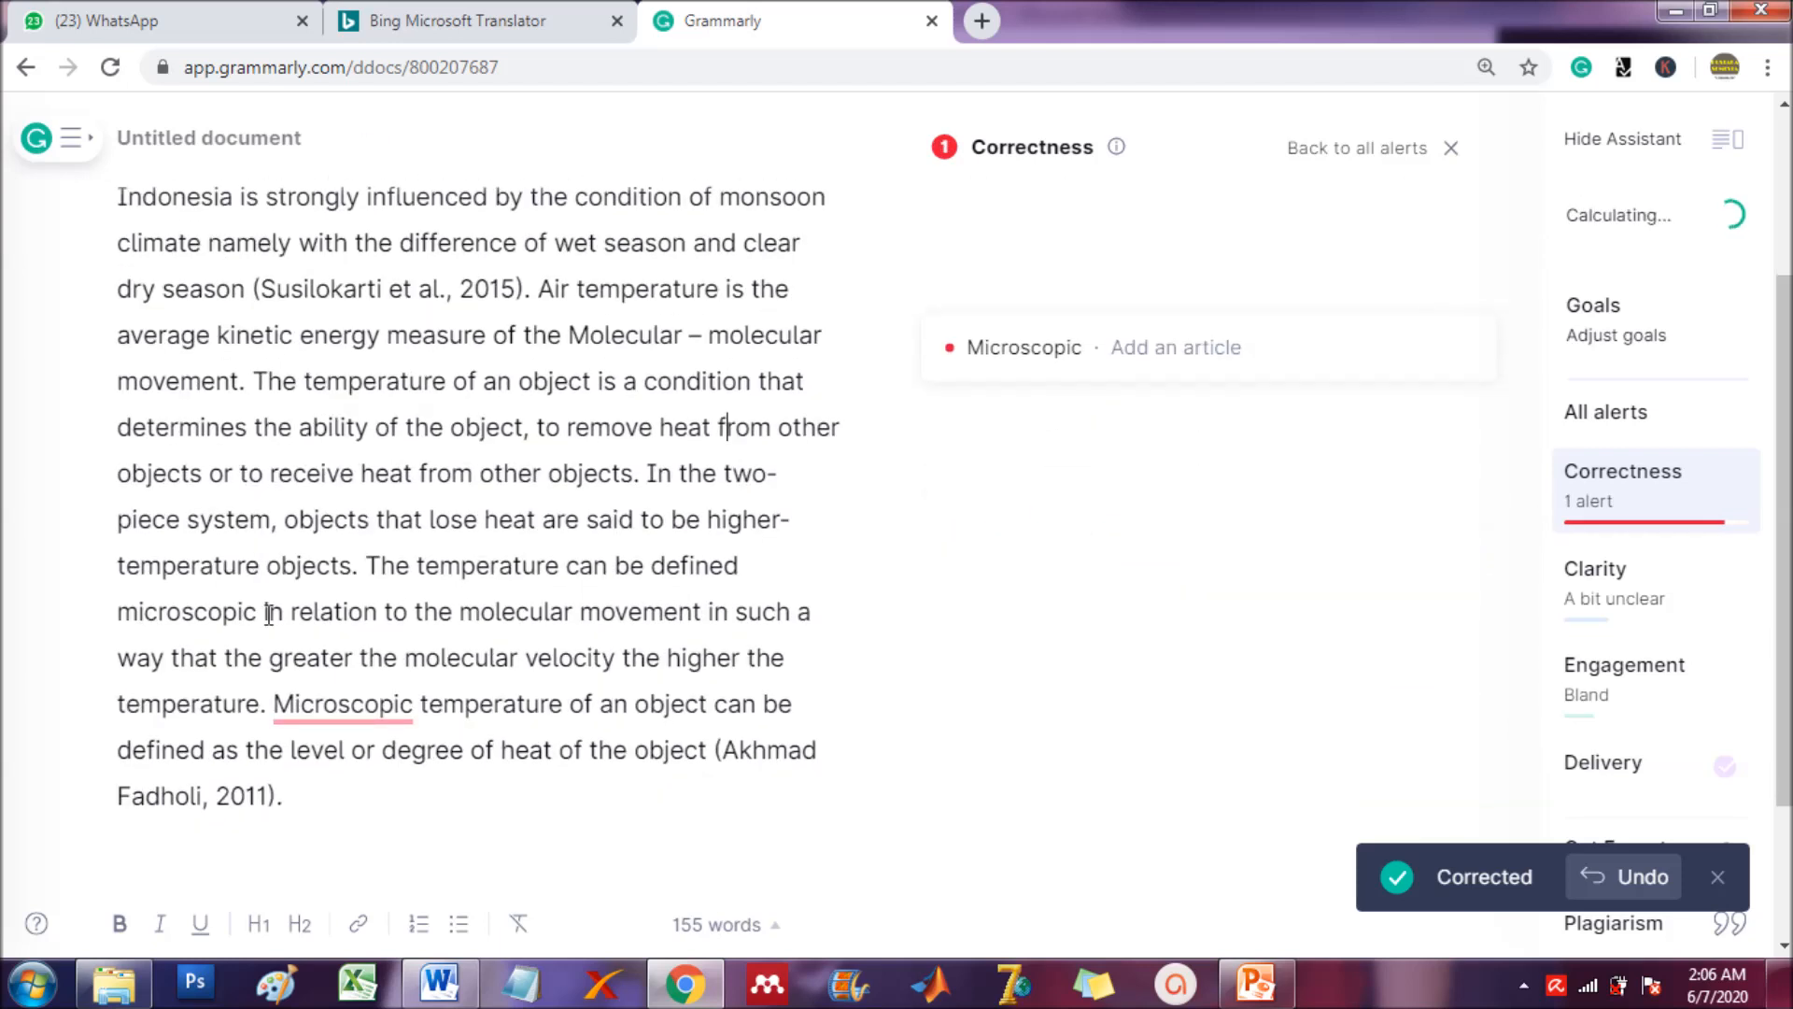
pyautogui.click(318, 702)
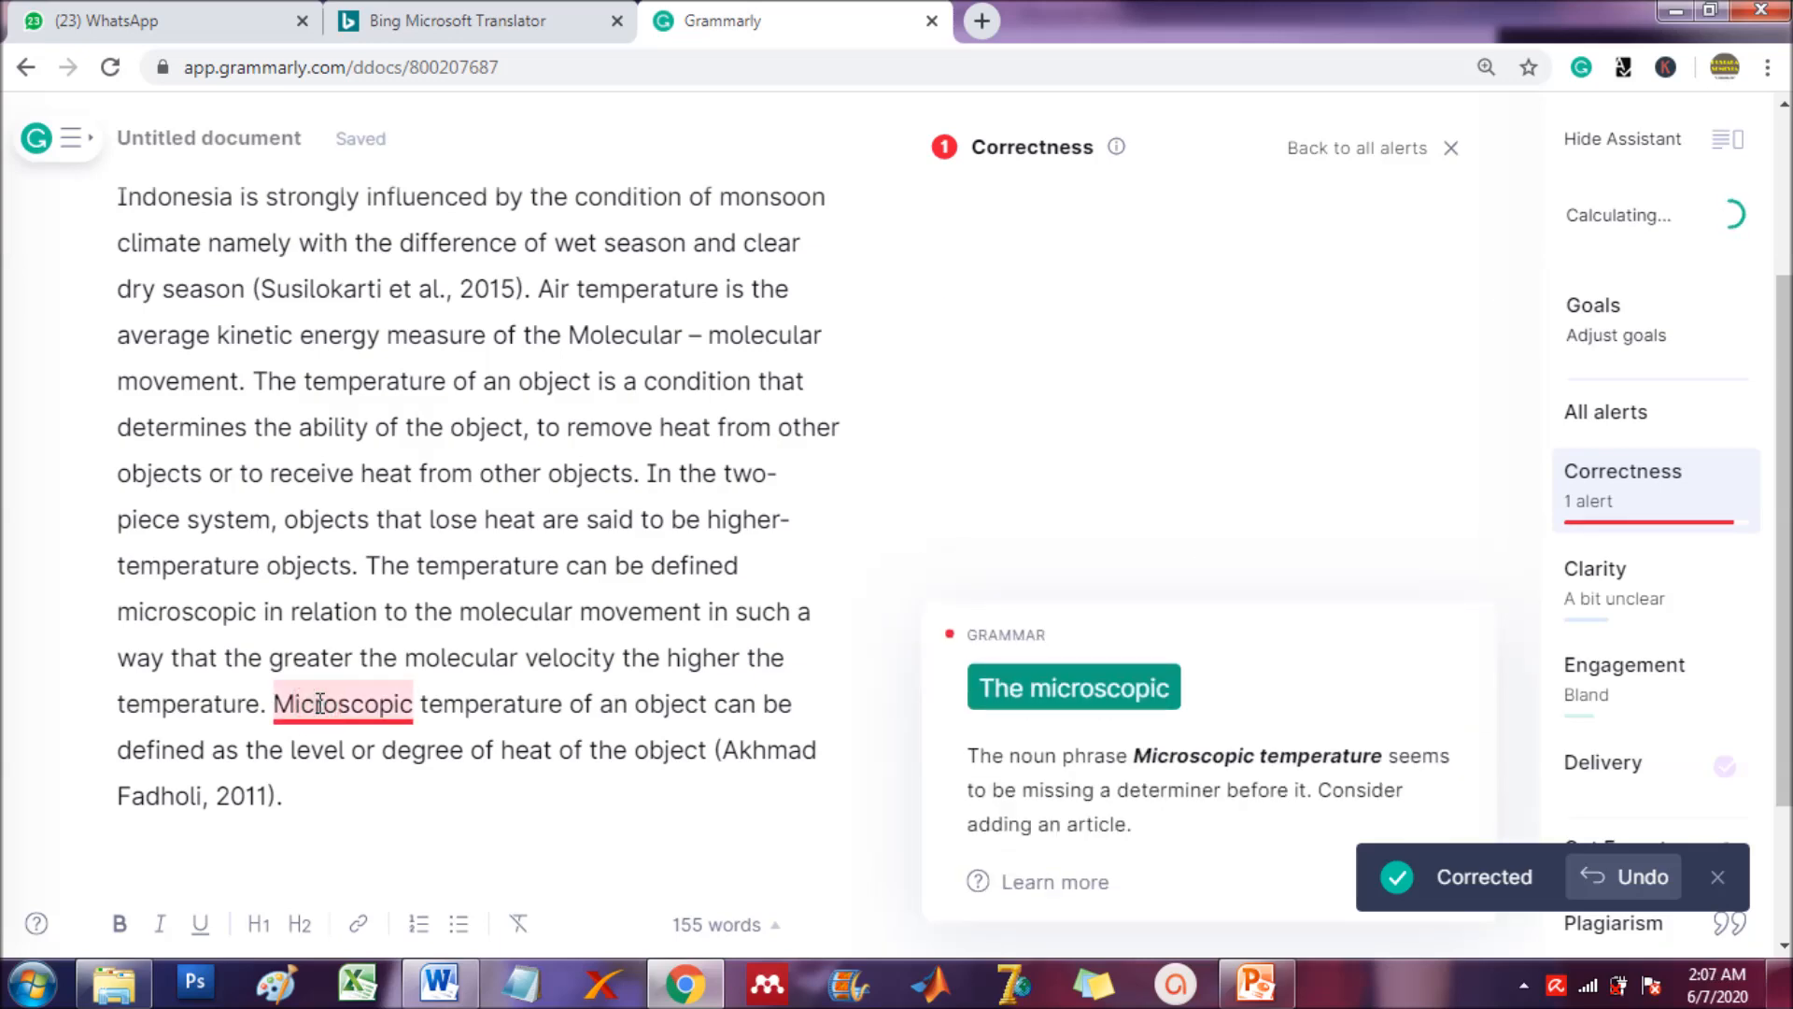
pyautogui.click(1011, 705)
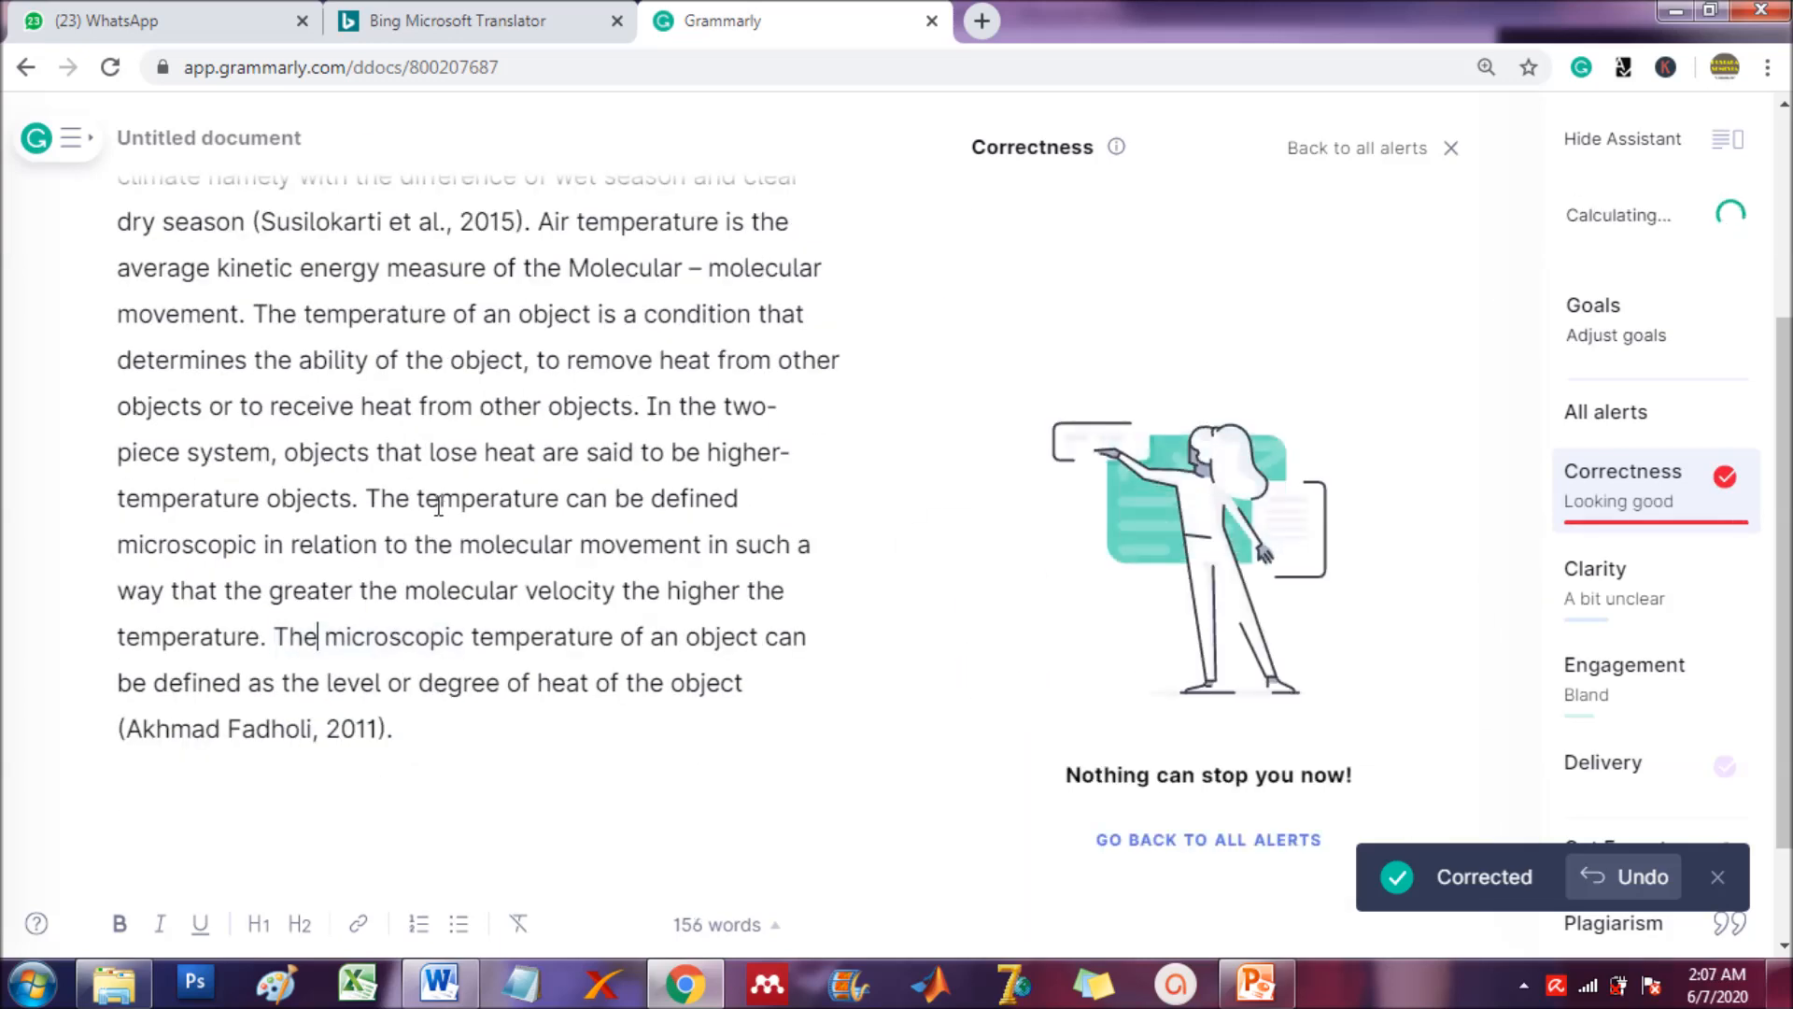
pyautogui.scroll(4, 438, 505)
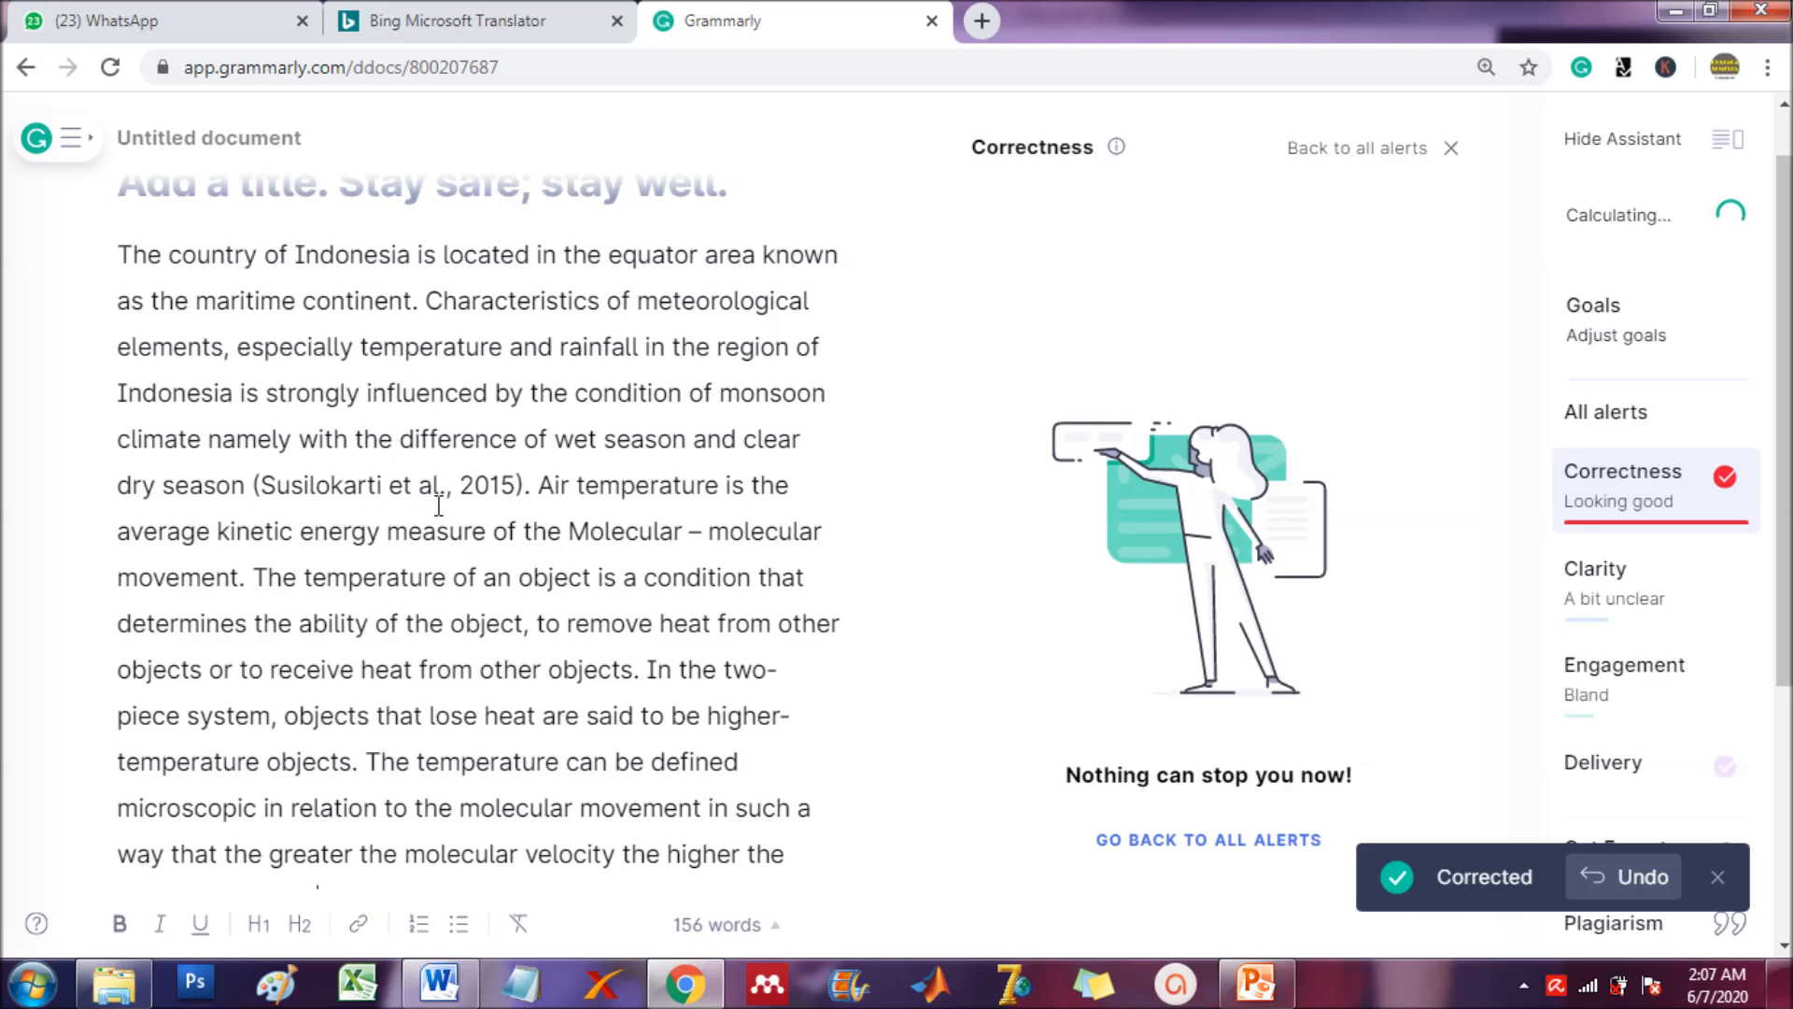
pyautogui.scroll(1, 292, 483)
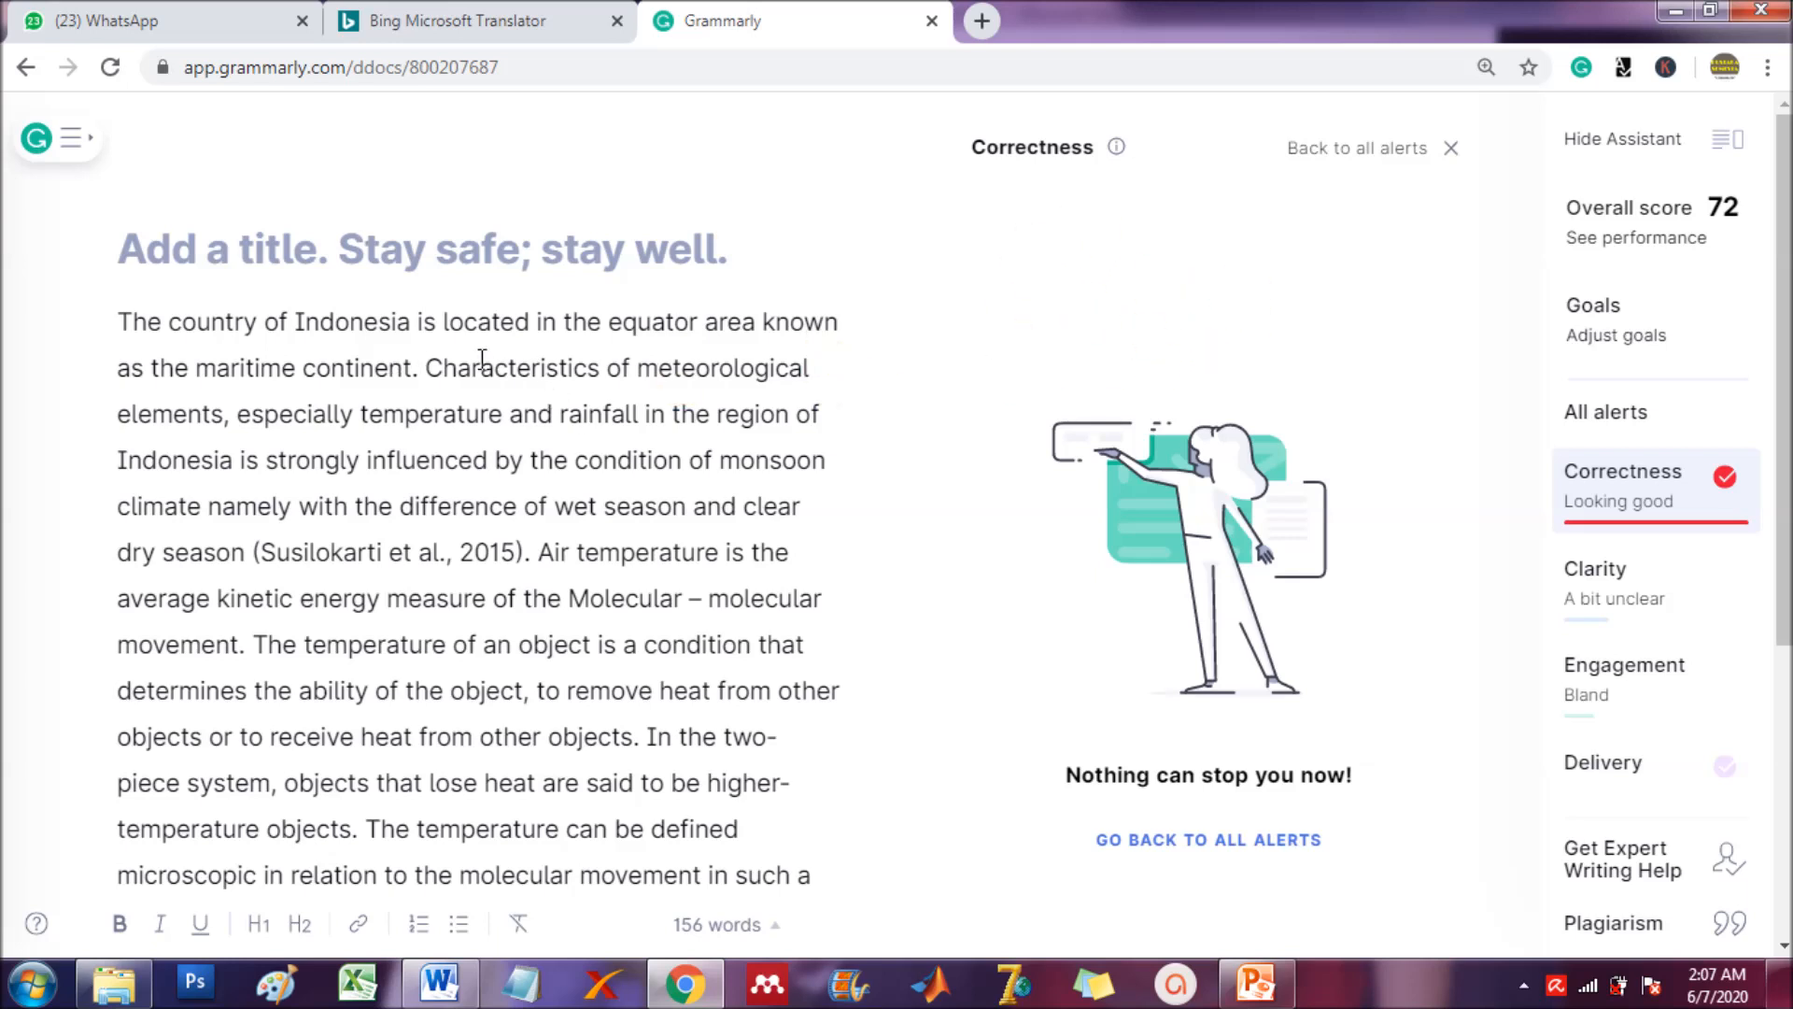
# - Copy the entire corrected English text from the Grammarly document and paste it into the empty Notepad window
pyautogui.scroll(-3, 508, 634)
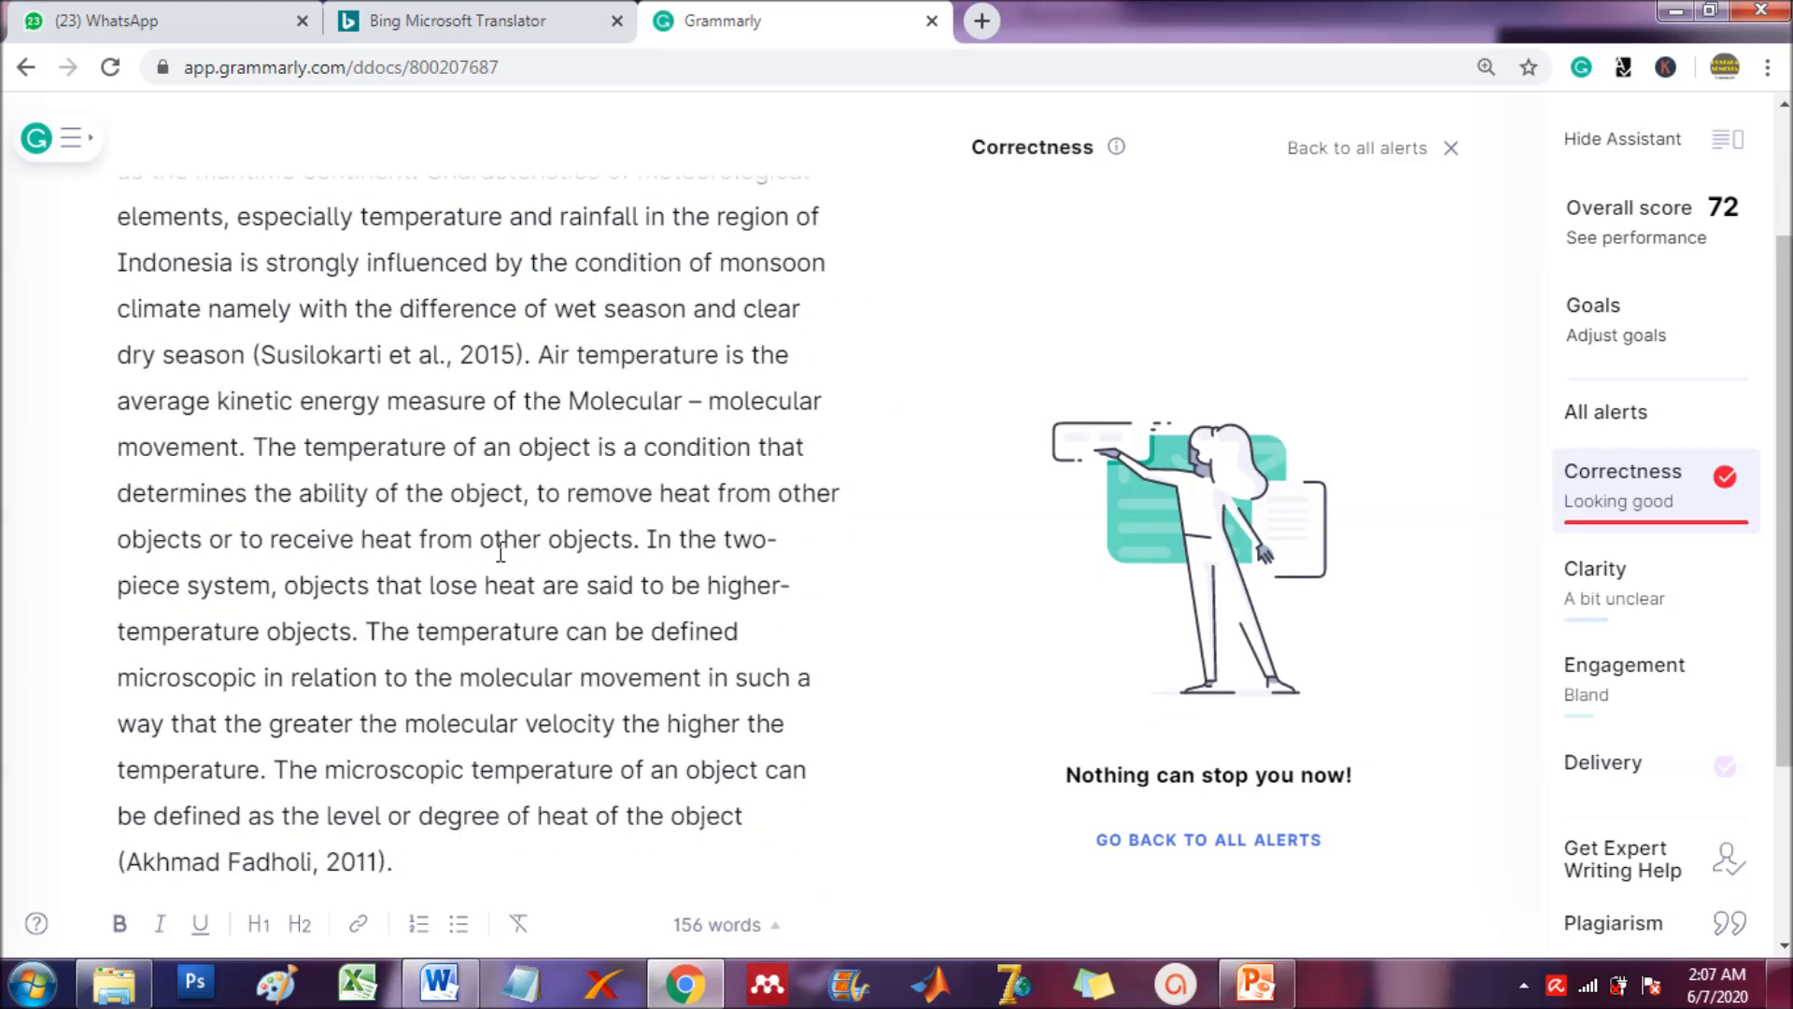
pyautogui.scroll(3, 533, 635)
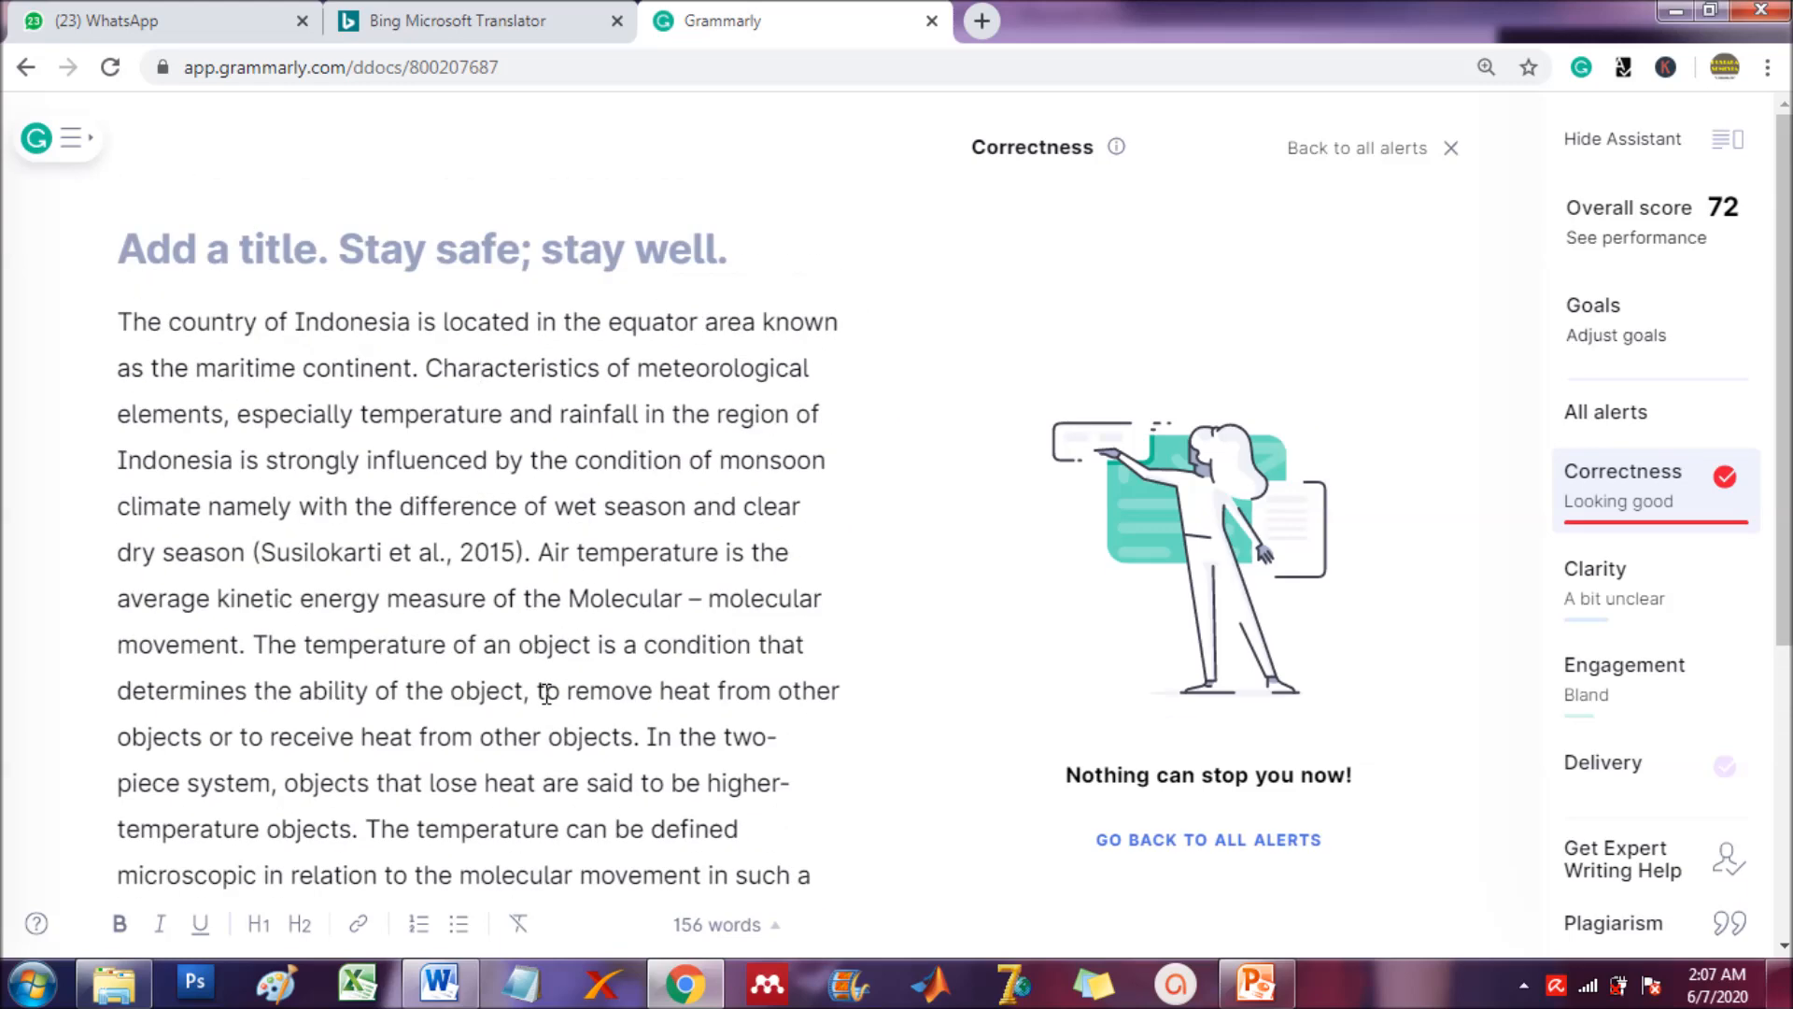
pyautogui.scroll(-3, 547, 692)
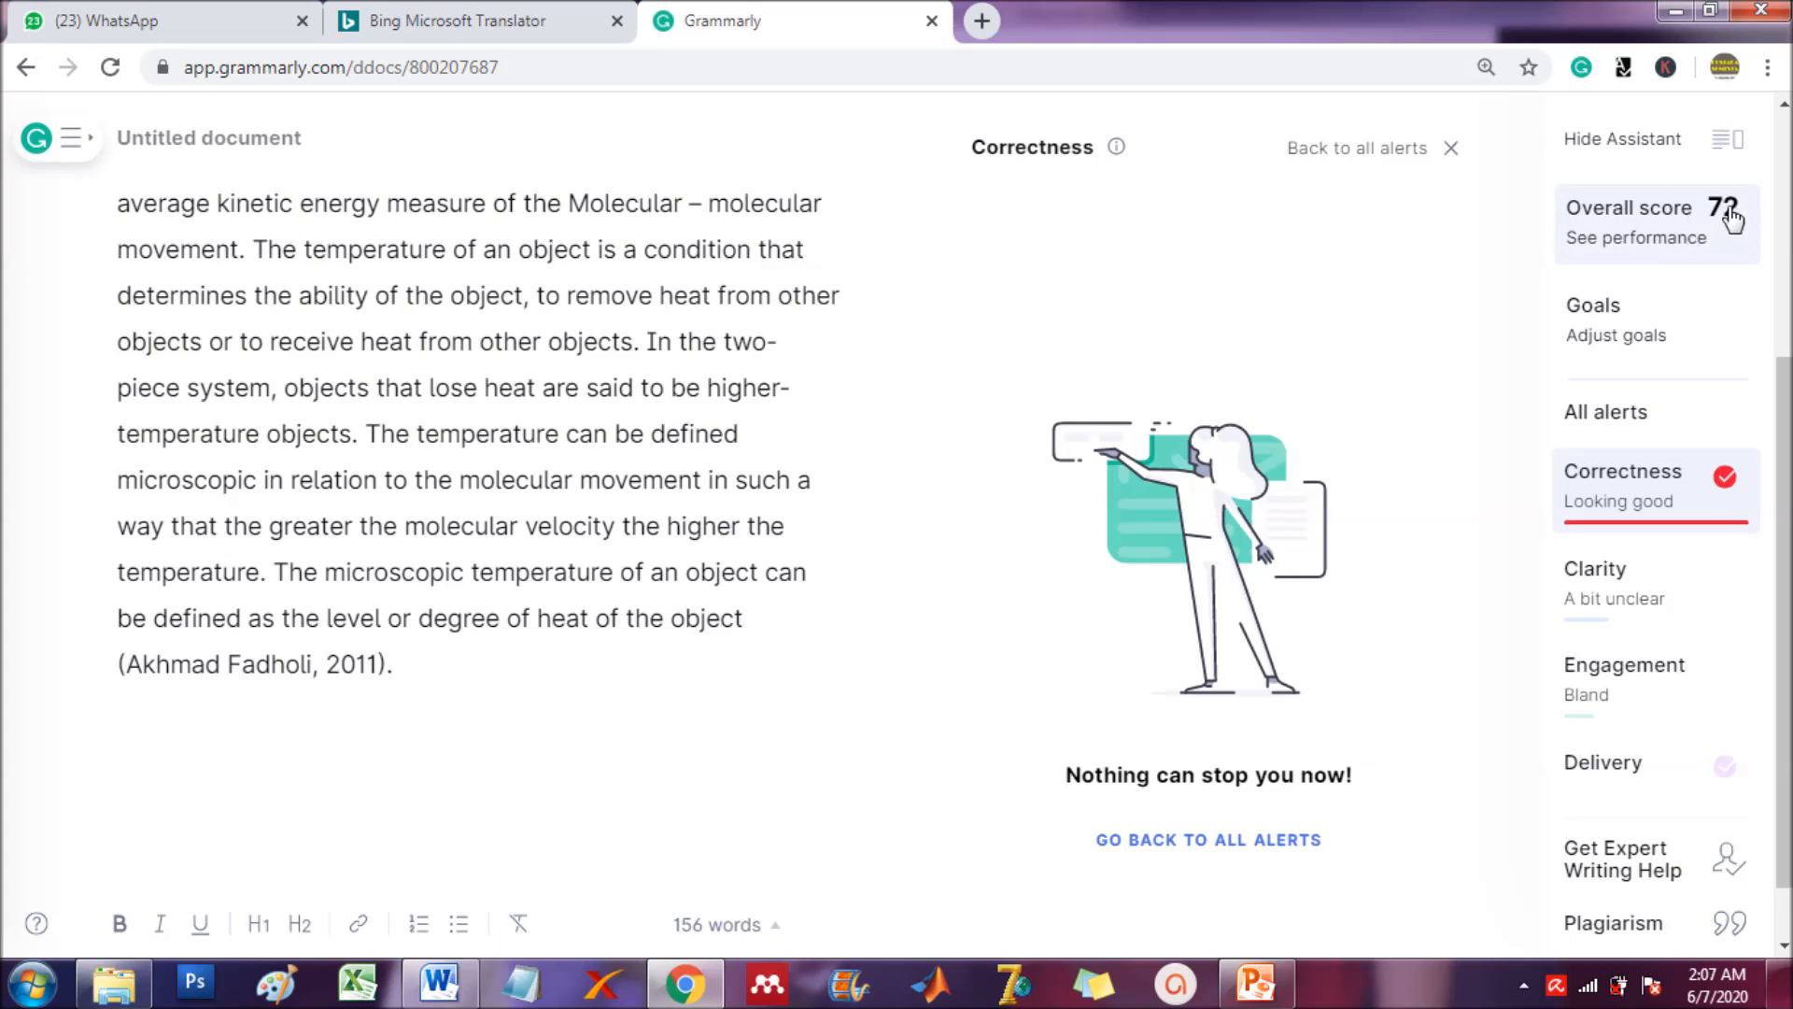
pyautogui.scroll(4, 508, 480)
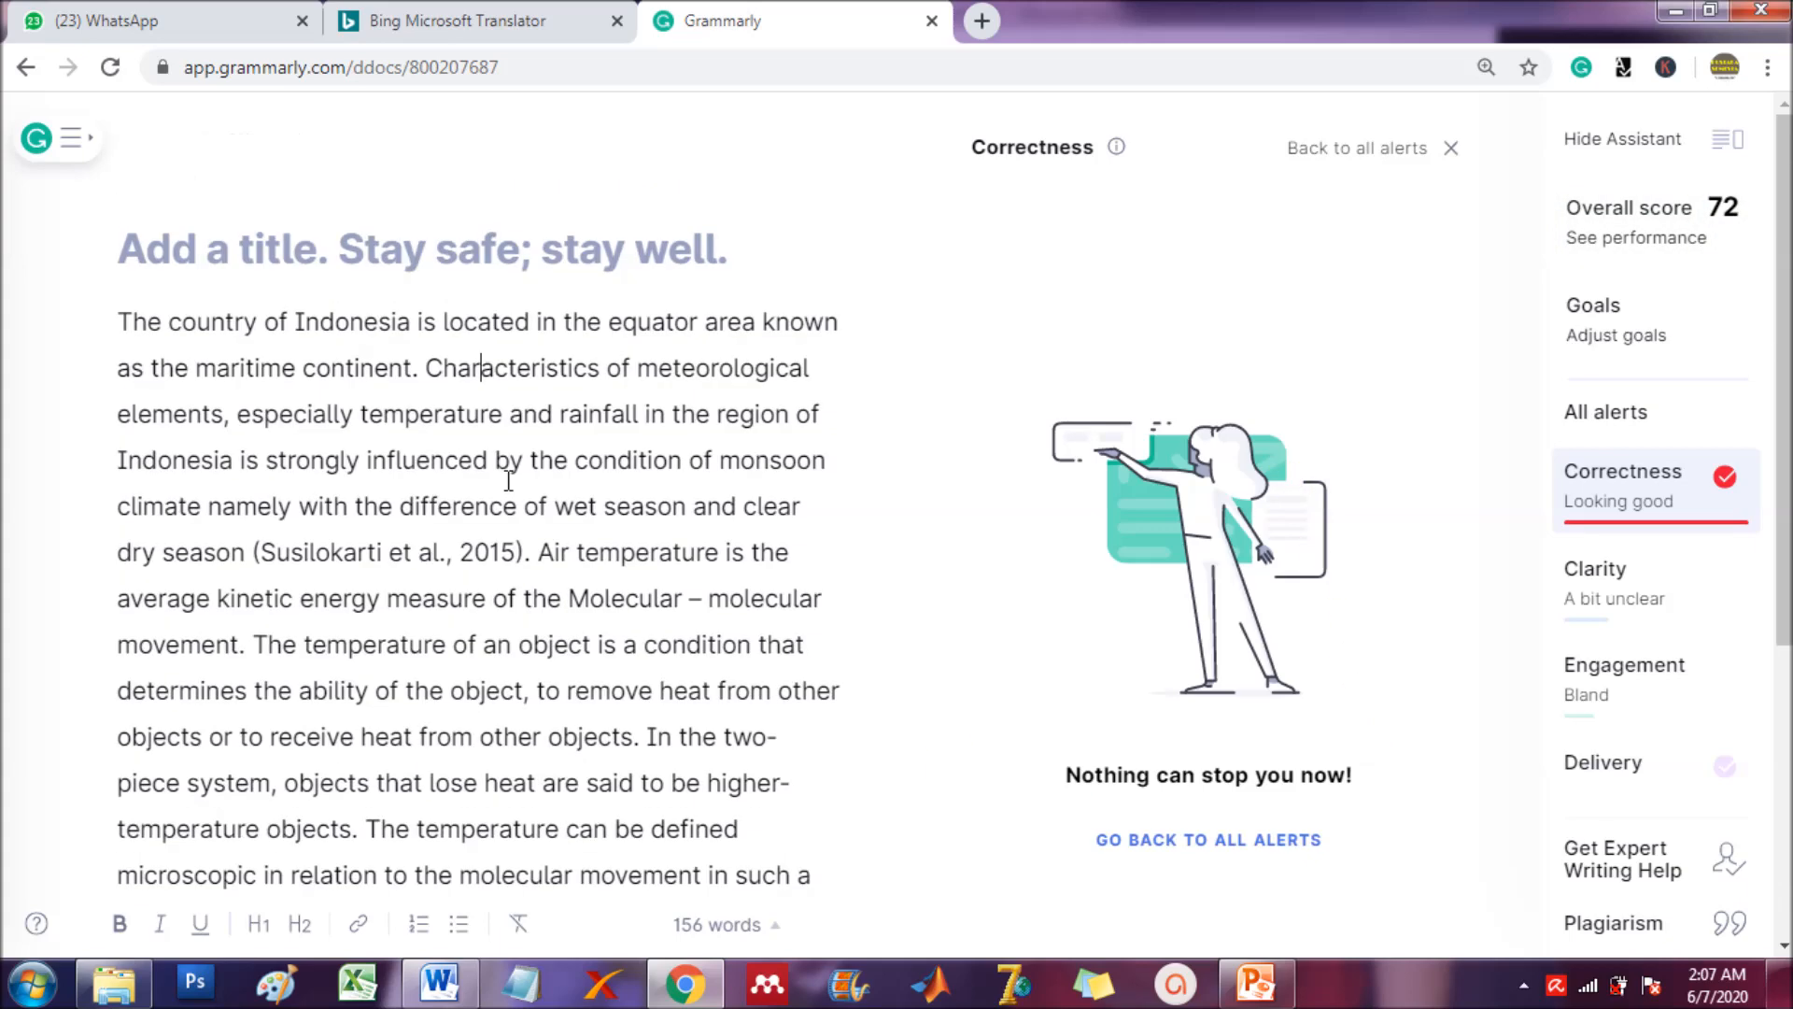
pyautogui.hotkey('ctrl', 'a')
pyautogui.hotkey('ctrl', 'c')
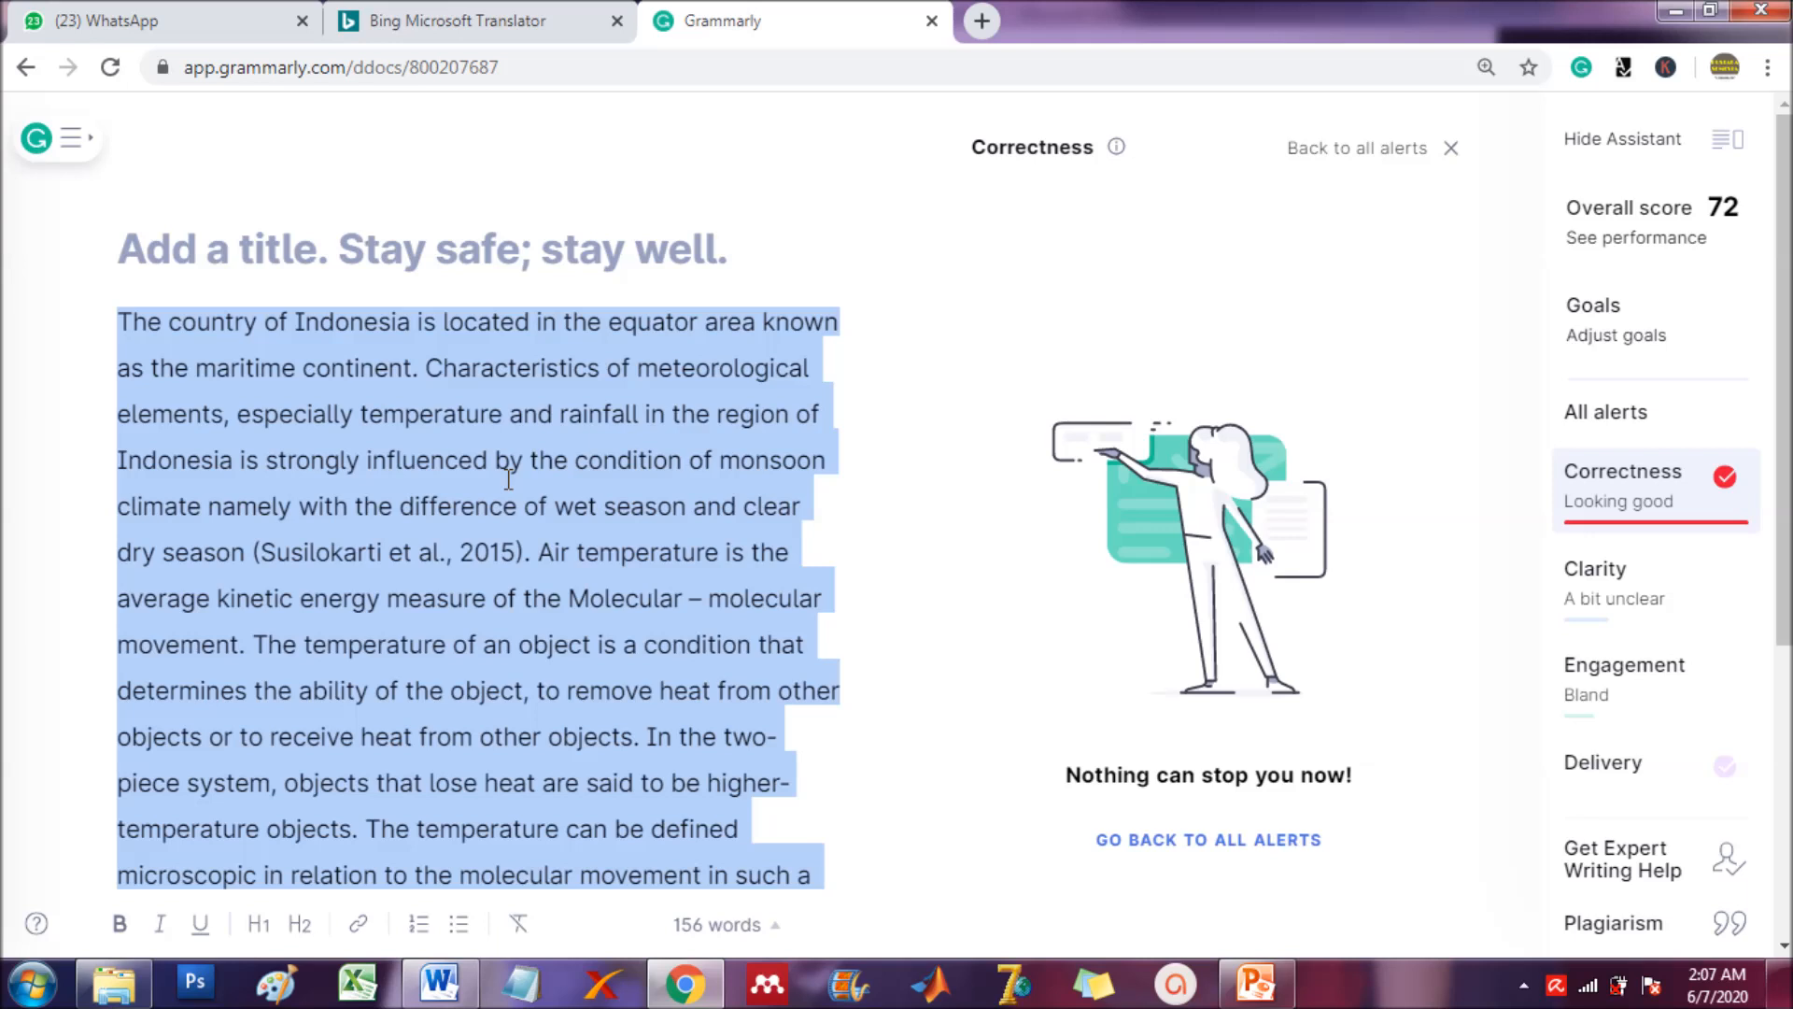
pyautogui.click(520, 982)
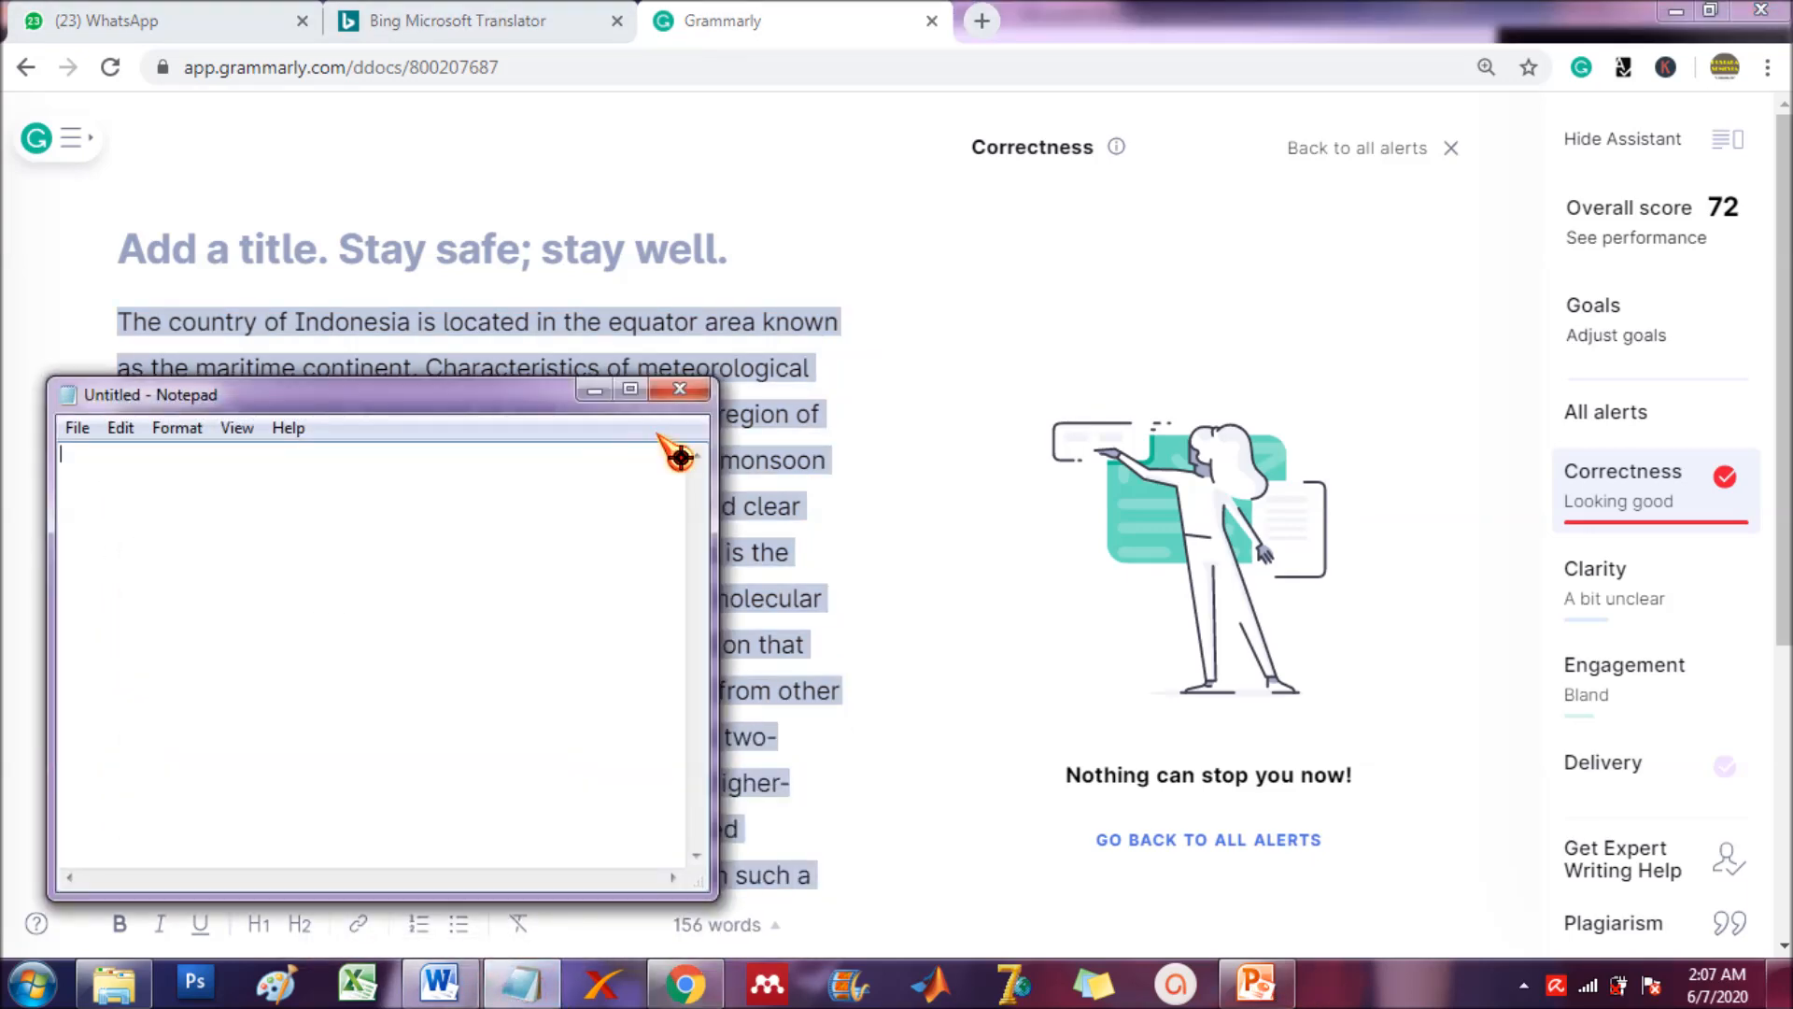
pyautogui.hotkey('ctrl', 'v')
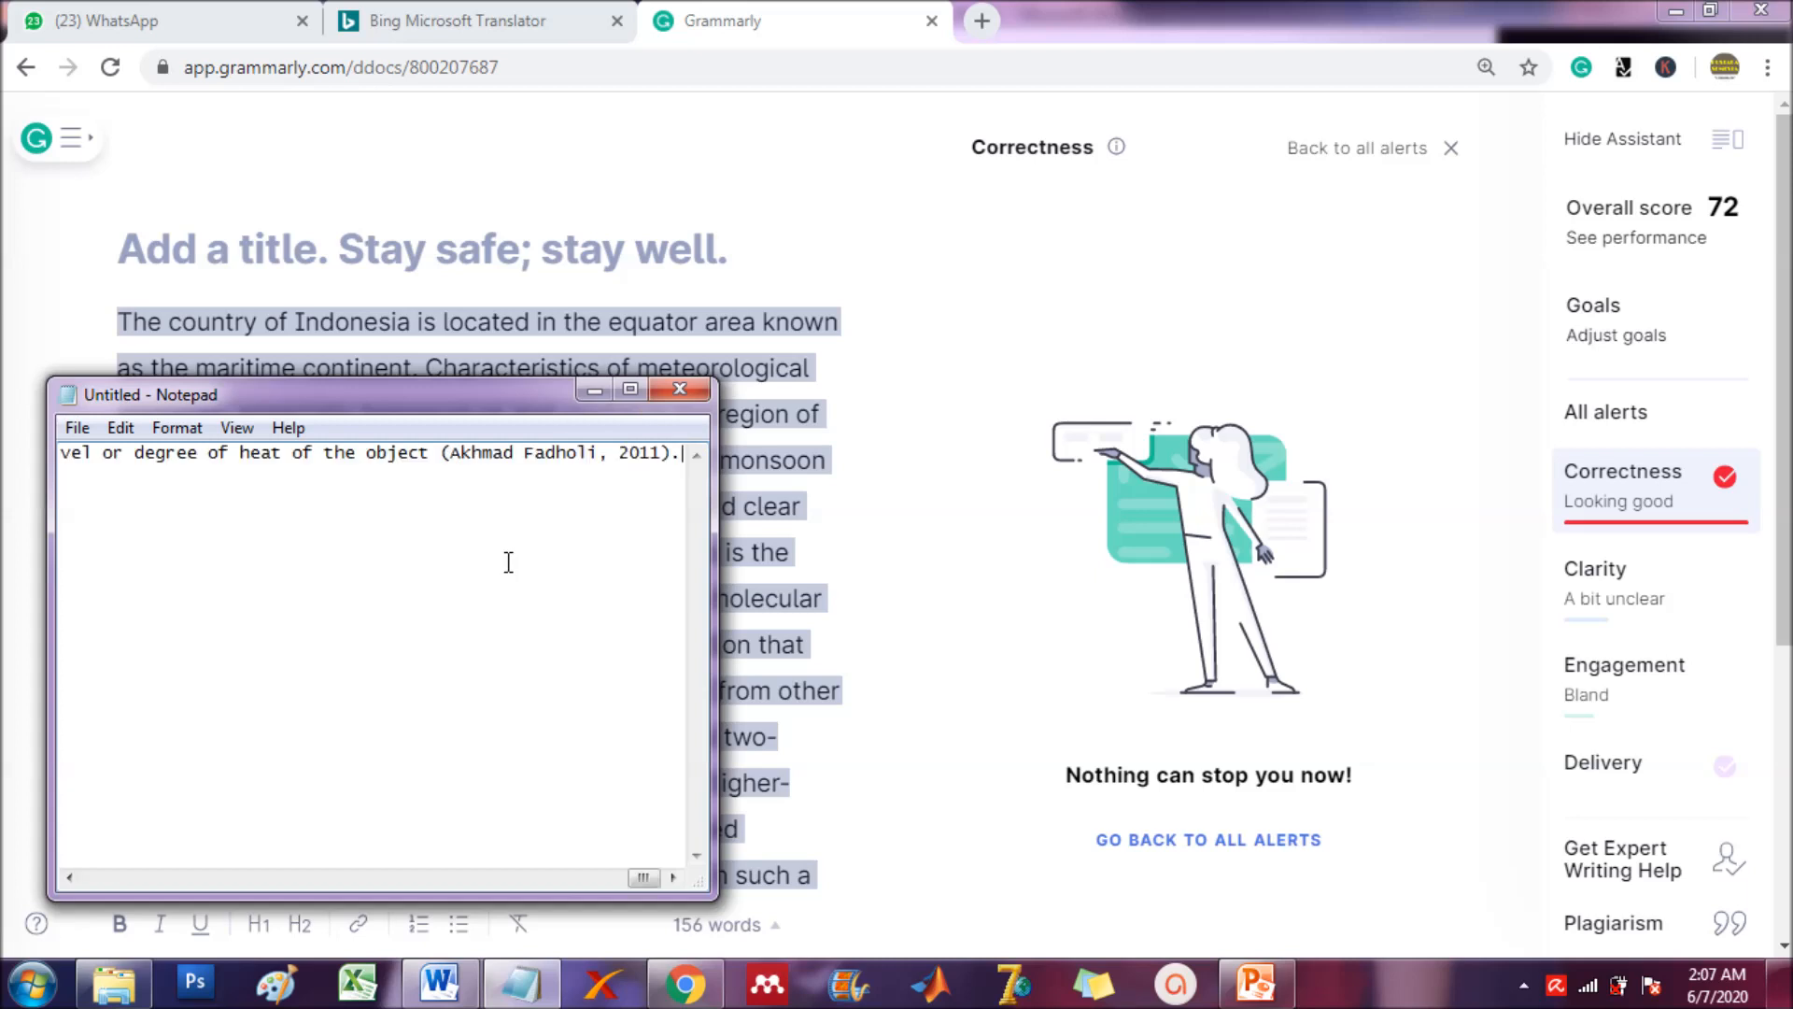
# - Copy all the Notepad text, switch to Word, and paste it on new lines below the first Indonesian Introduction paragraph
pyautogui.hotkey('ctrl', 'a')
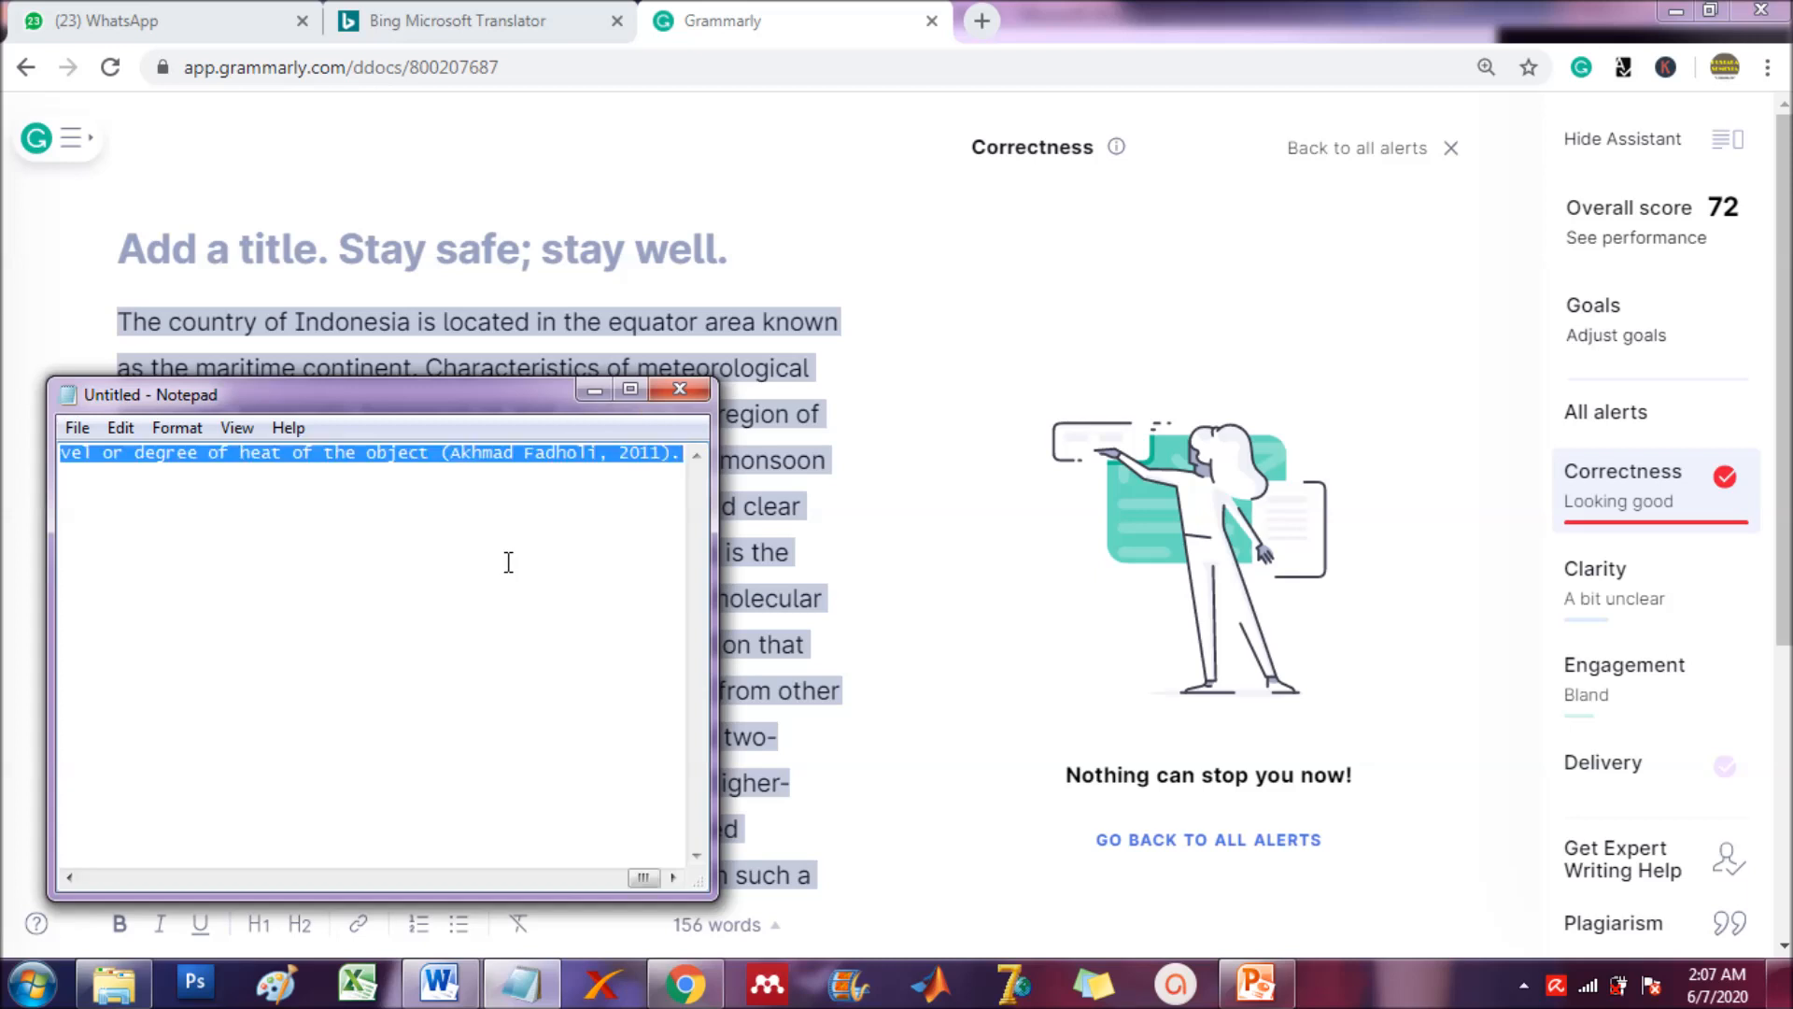
pyautogui.click(439, 983)
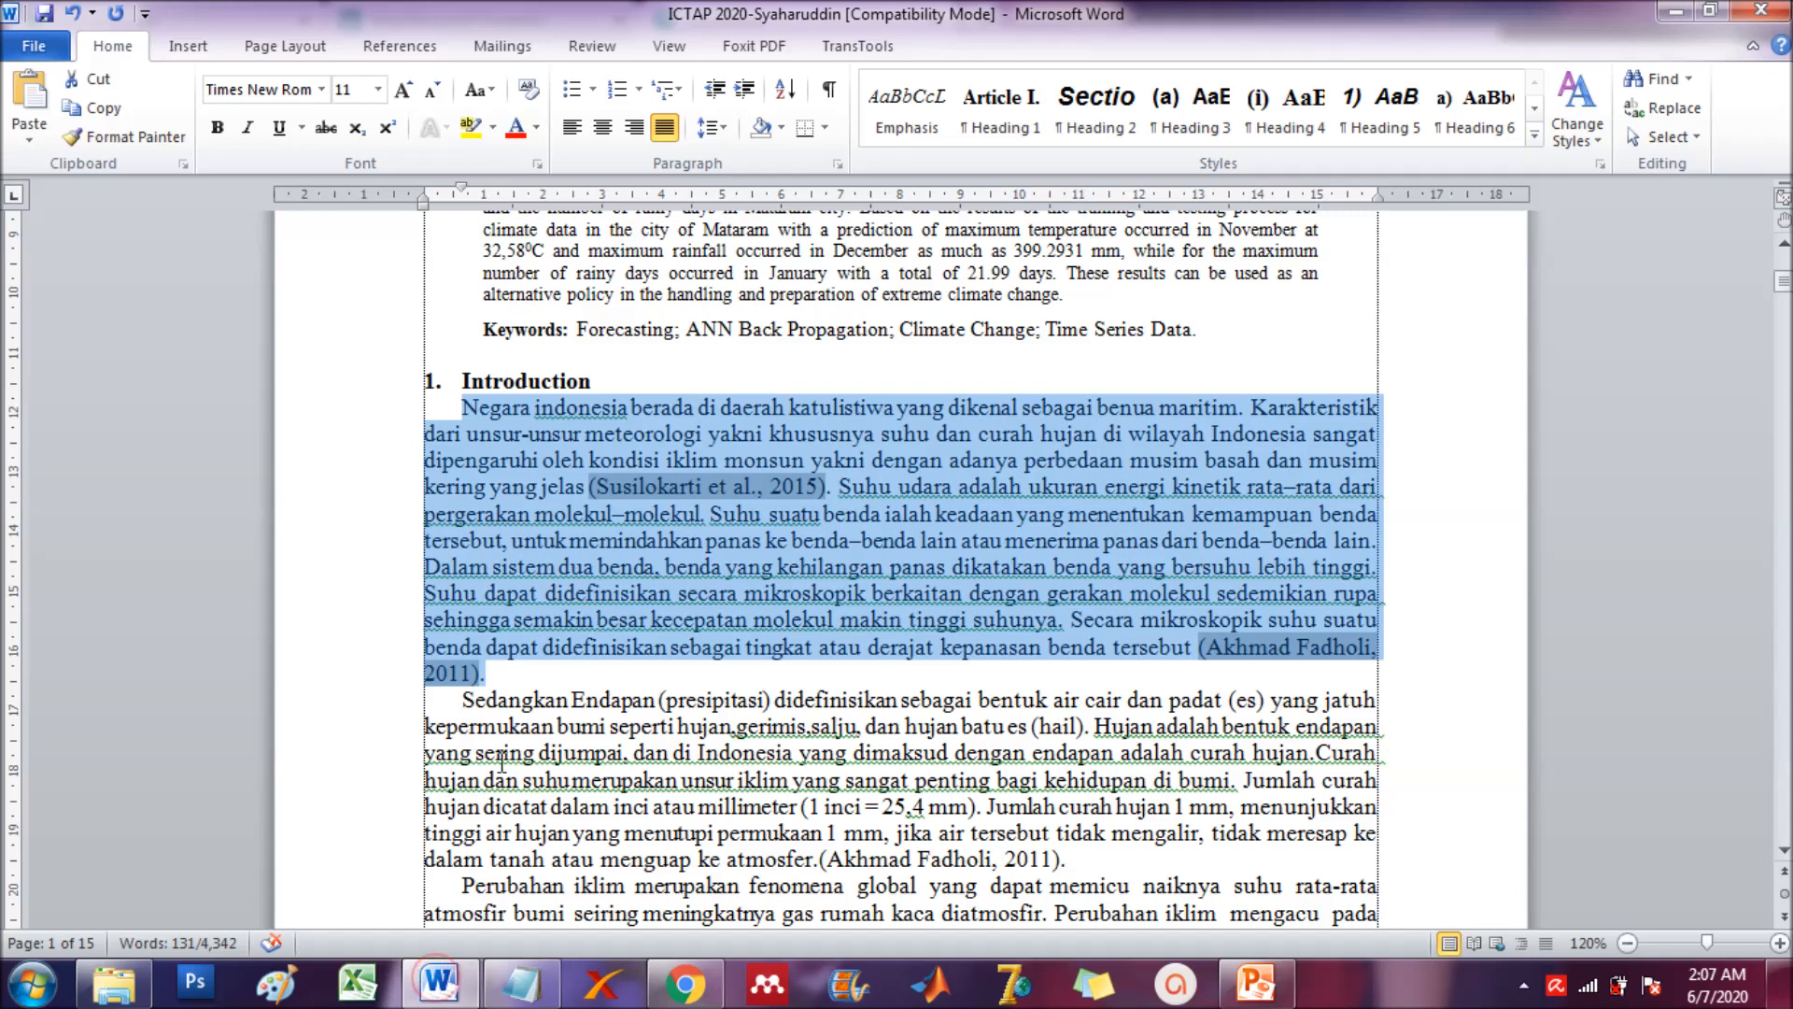
pyautogui.click(510, 674)
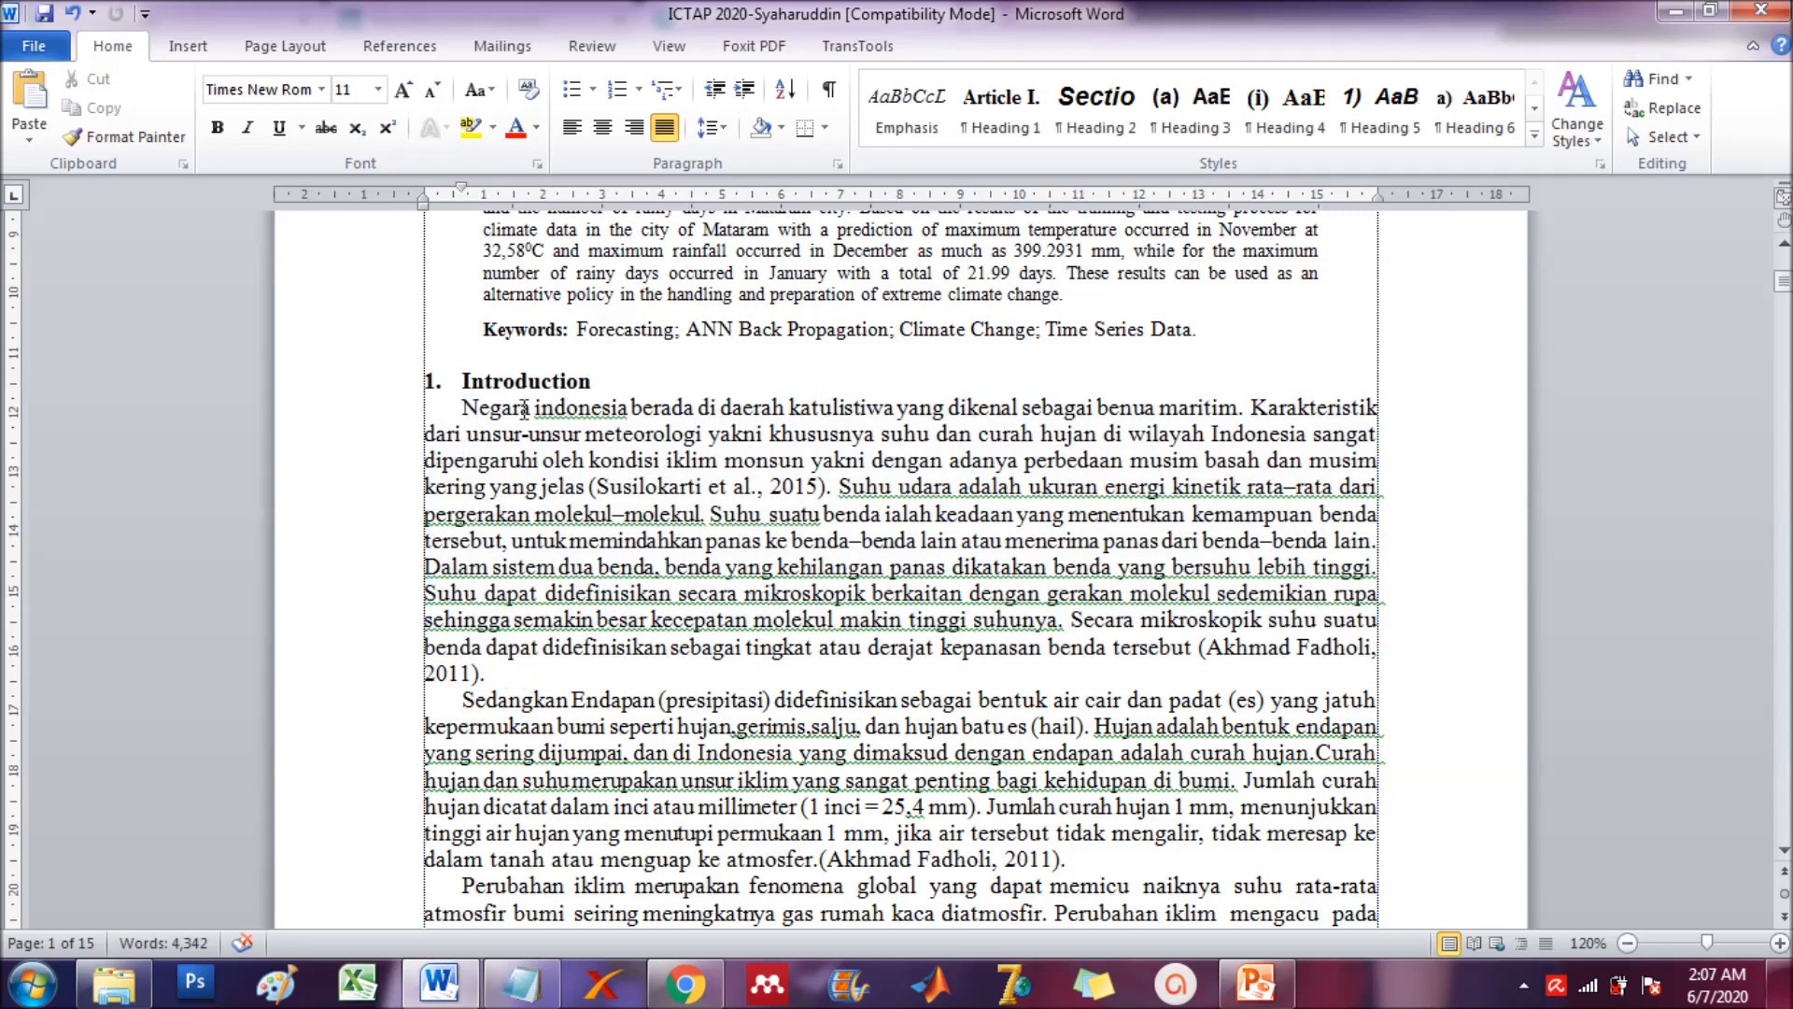
pyautogui.press('Return')
pyautogui.press('Return')
pyautogui.press('Return')
pyautogui.press('Return')
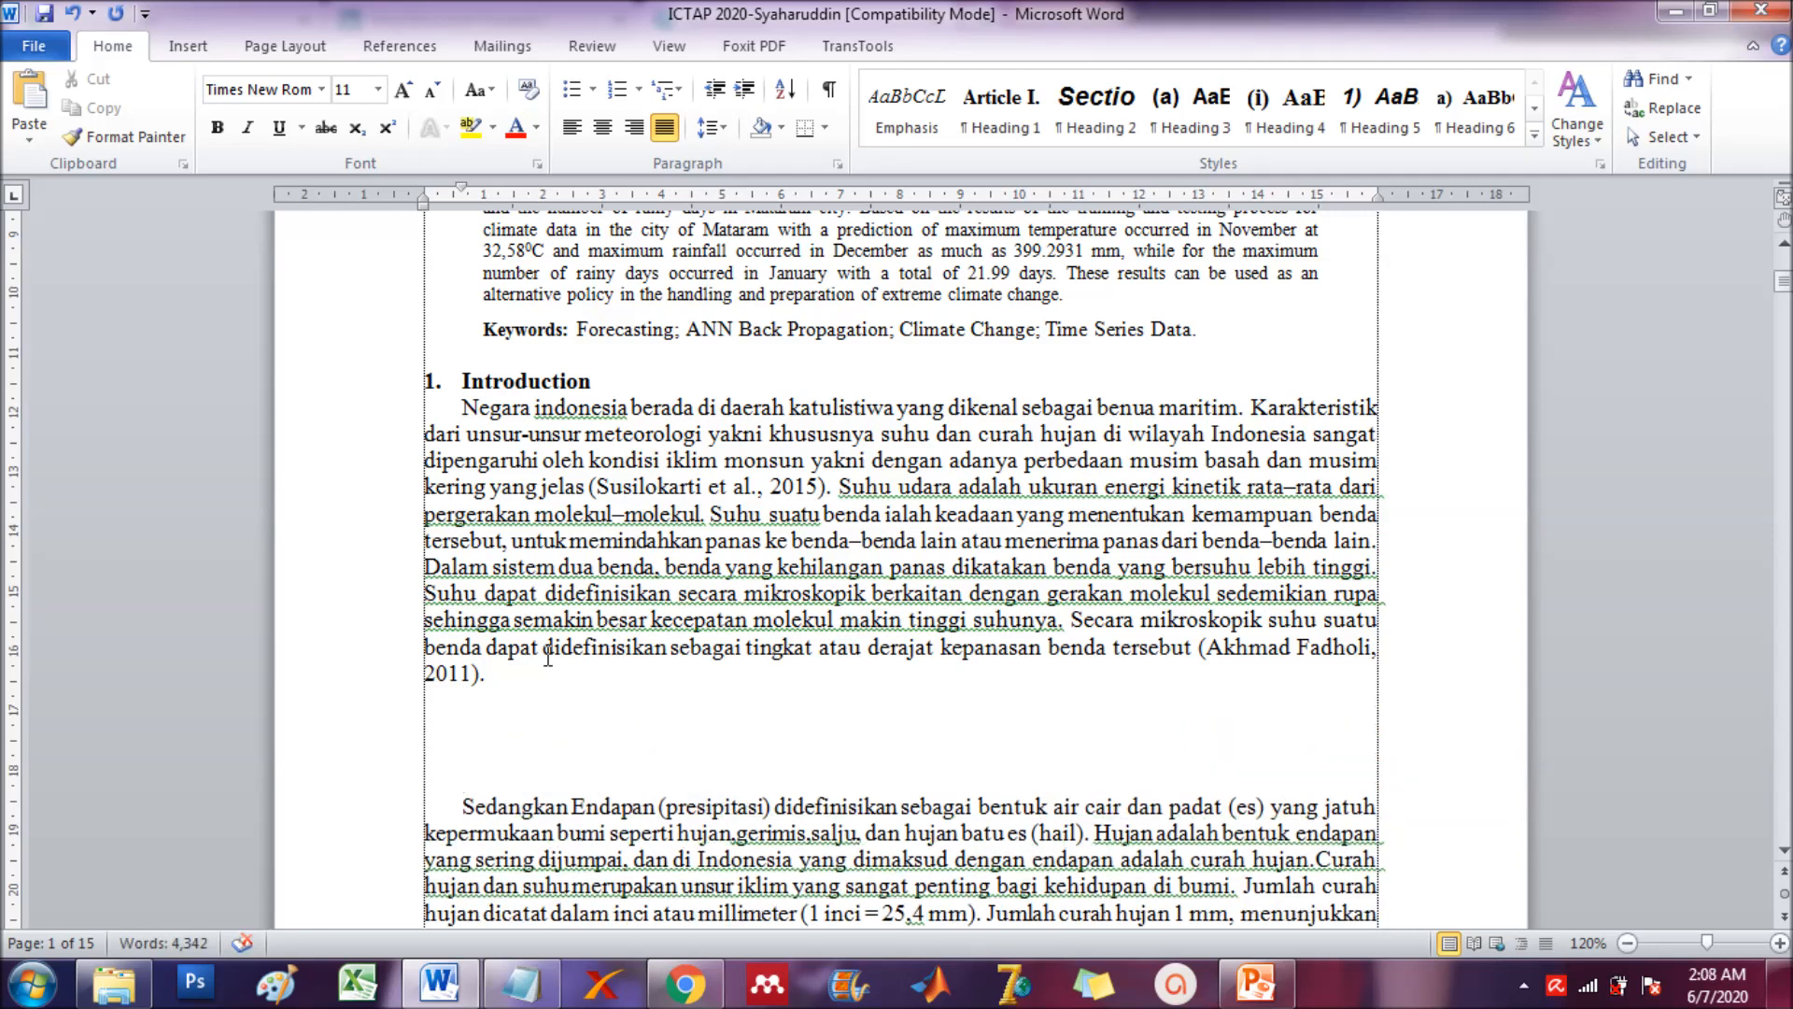
pyautogui.hotkey('ctrl', 'v')
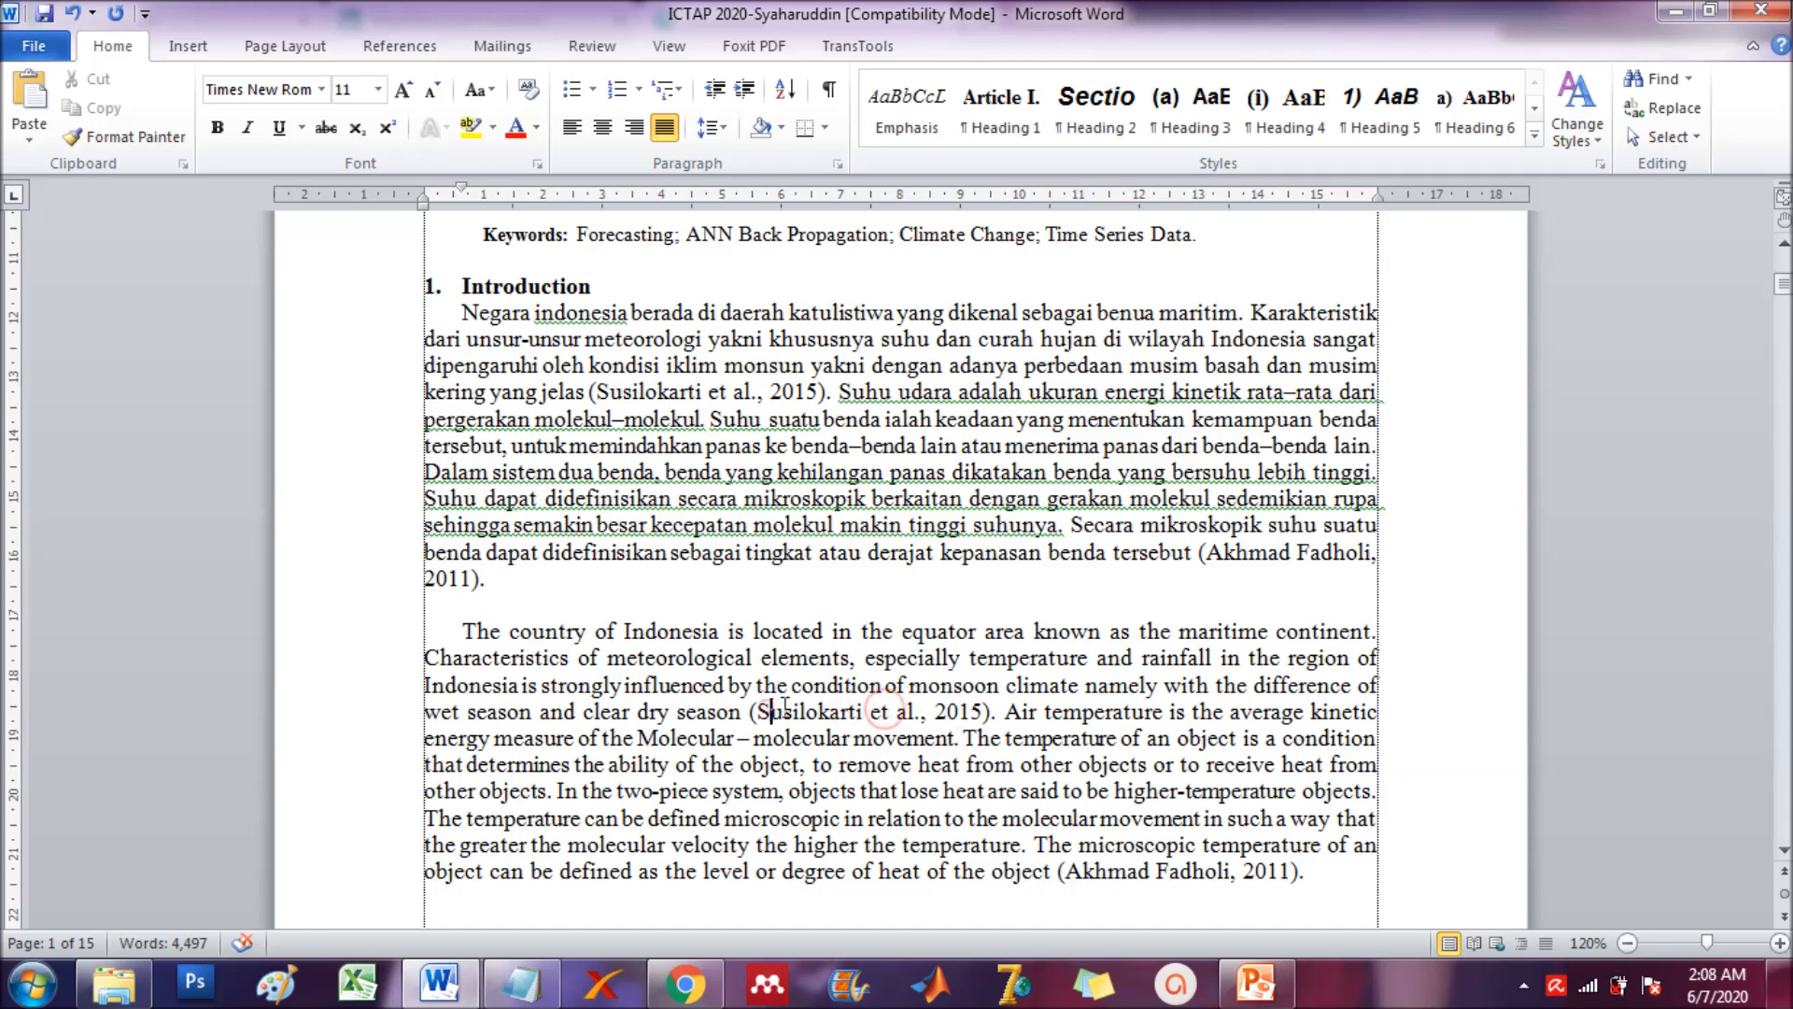
# - Replace the plain-text 2015 citation in the English paragraph with the citation field copied from the Indonesian paragraph
pyautogui.moveTo(755, 711); pyautogui.dragTo(945, 710)
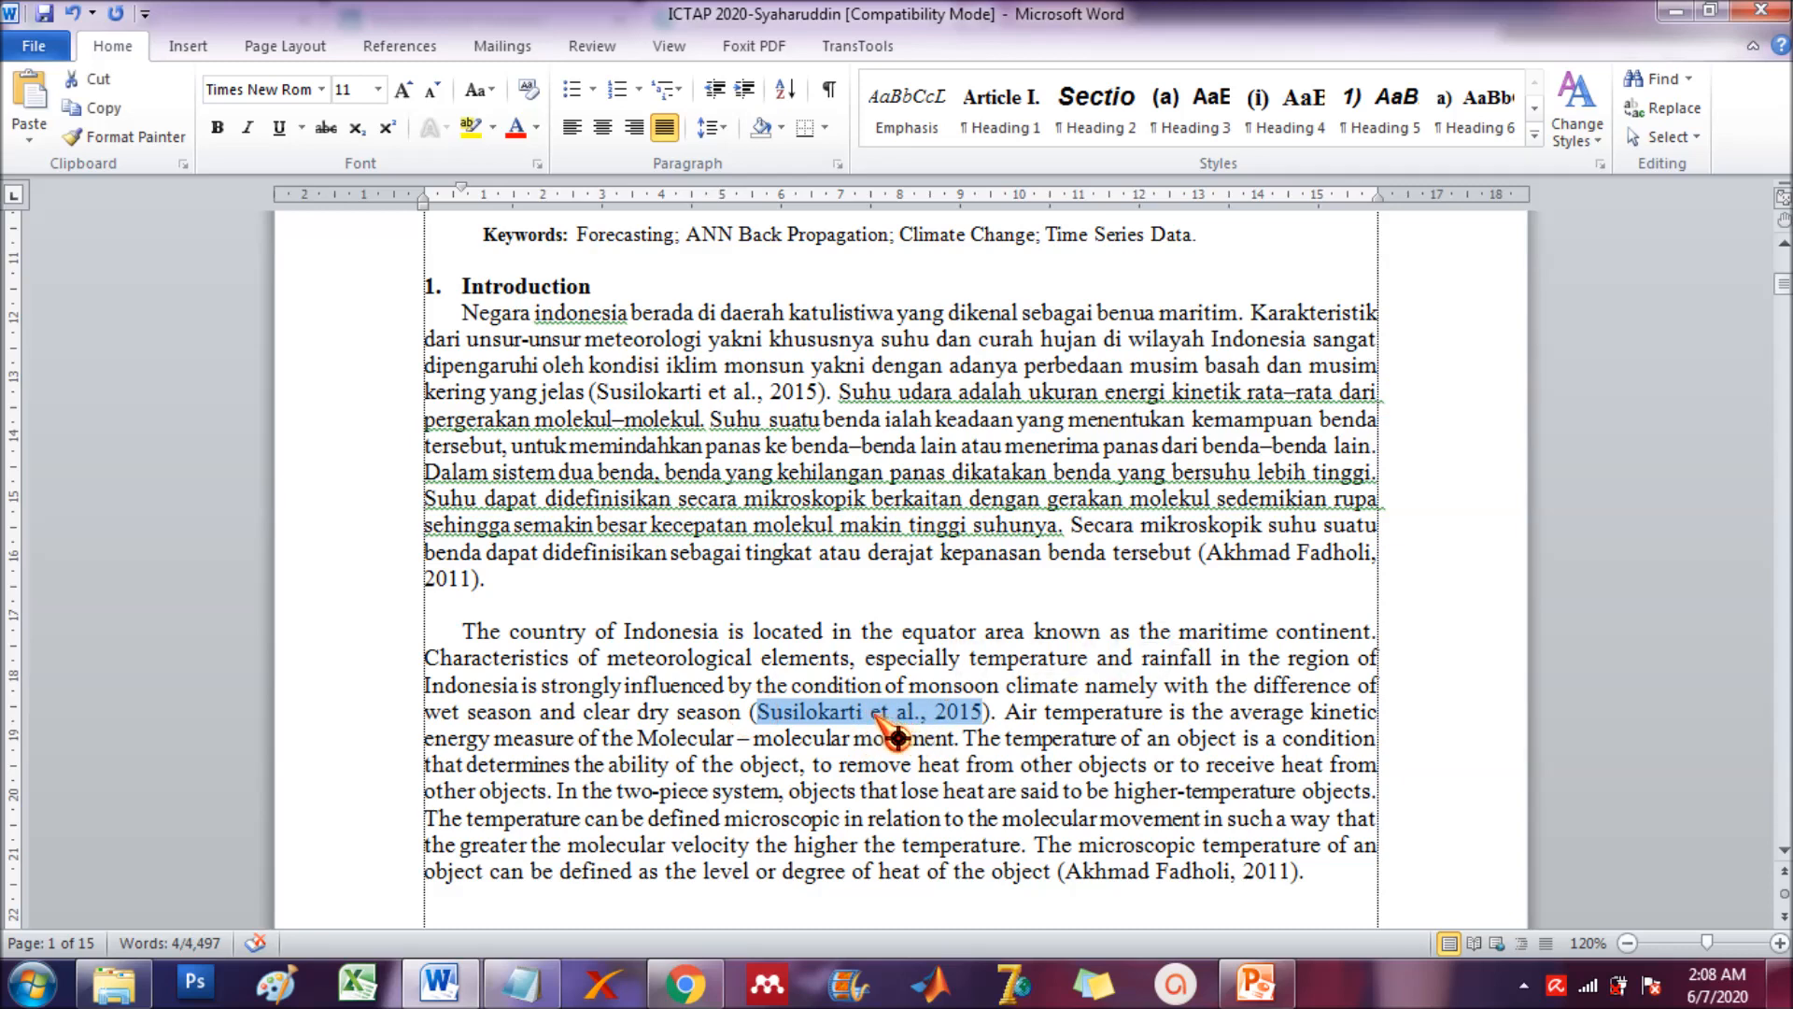
pyautogui.click(684, 415)
pyautogui.click(670, 395)
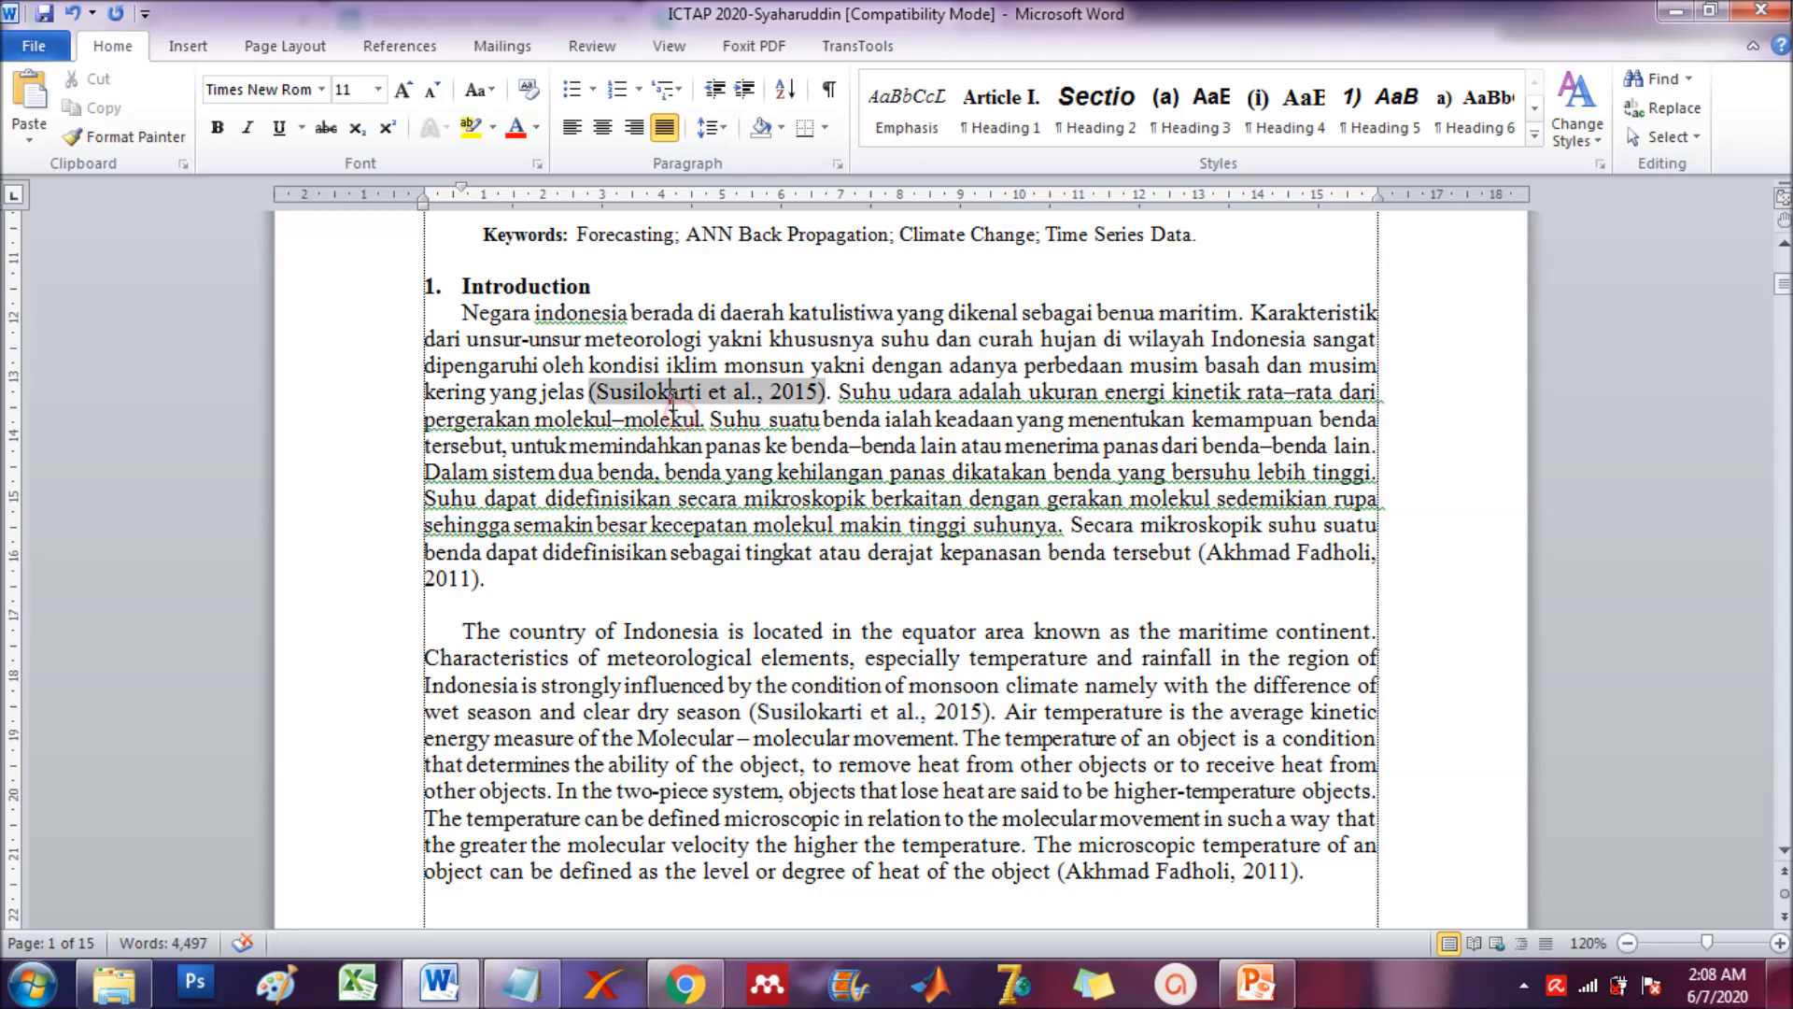
pyautogui.click(570, 391)
pyautogui.press('Right')
pyautogui.press('Right')
pyautogui.hotkey('shift', 'Right')
pyautogui.hotkey('shift', 'Right')
pyautogui.hotkey('shift', 'Right')
pyautogui.hotkey('shift', 'Right')
pyautogui.hotkey('shift', 'Right')
pyautogui.hotkey('shift', 'Right')
pyautogui.hotkey('shift', 'Right')
pyautogui.hotkey('shift', 'Right')
pyautogui.hotkey('shift', 'Right')
pyautogui.hotkey('shift', 'Right')
pyautogui.hotkey('shift', 'Right')
pyautogui.hotkey('shift', 'Right')
pyautogui.hotkey('shift', 'Right')
pyautogui.hotkey('shift', 'Right')
pyautogui.hotkey('shift', 'Right')
pyautogui.hotkey('shift', 'Right')
pyautogui.hotkey('shift', 'Right')
pyautogui.hotkey('shift', 'Right')
pyautogui.hotkey('shift', 'Right')
pyautogui.hotkey('shift', 'Right')
pyautogui.hotkey('shift', 'Right')
pyautogui.hotkey('shift', 'Right')
pyautogui.hotkey('shift', 'Right')
pyautogui.hotkey('shift', 'Right')
pyautogui.hotkey('shift', 'Right')
pyautogui.hotkey('shift', 'Right')
pyautogui.hotkey('ctrl', 'c')
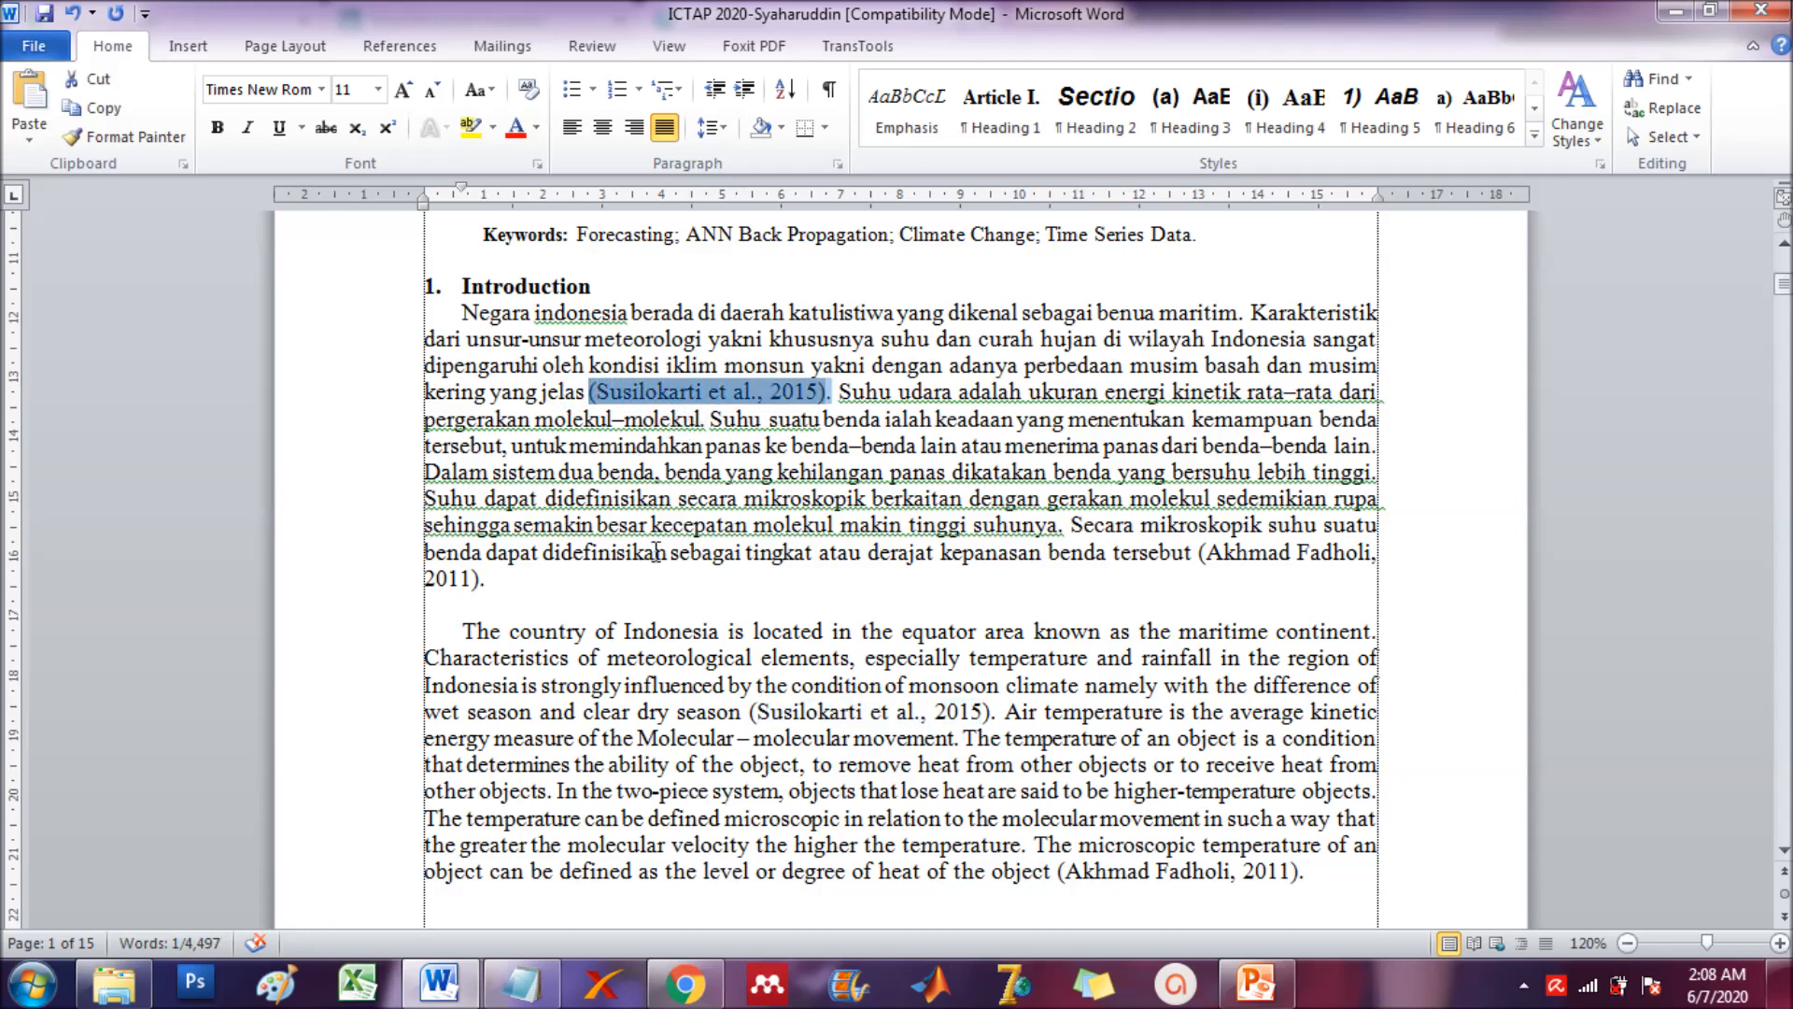
pyautogui.scroll(2, 649, 598)
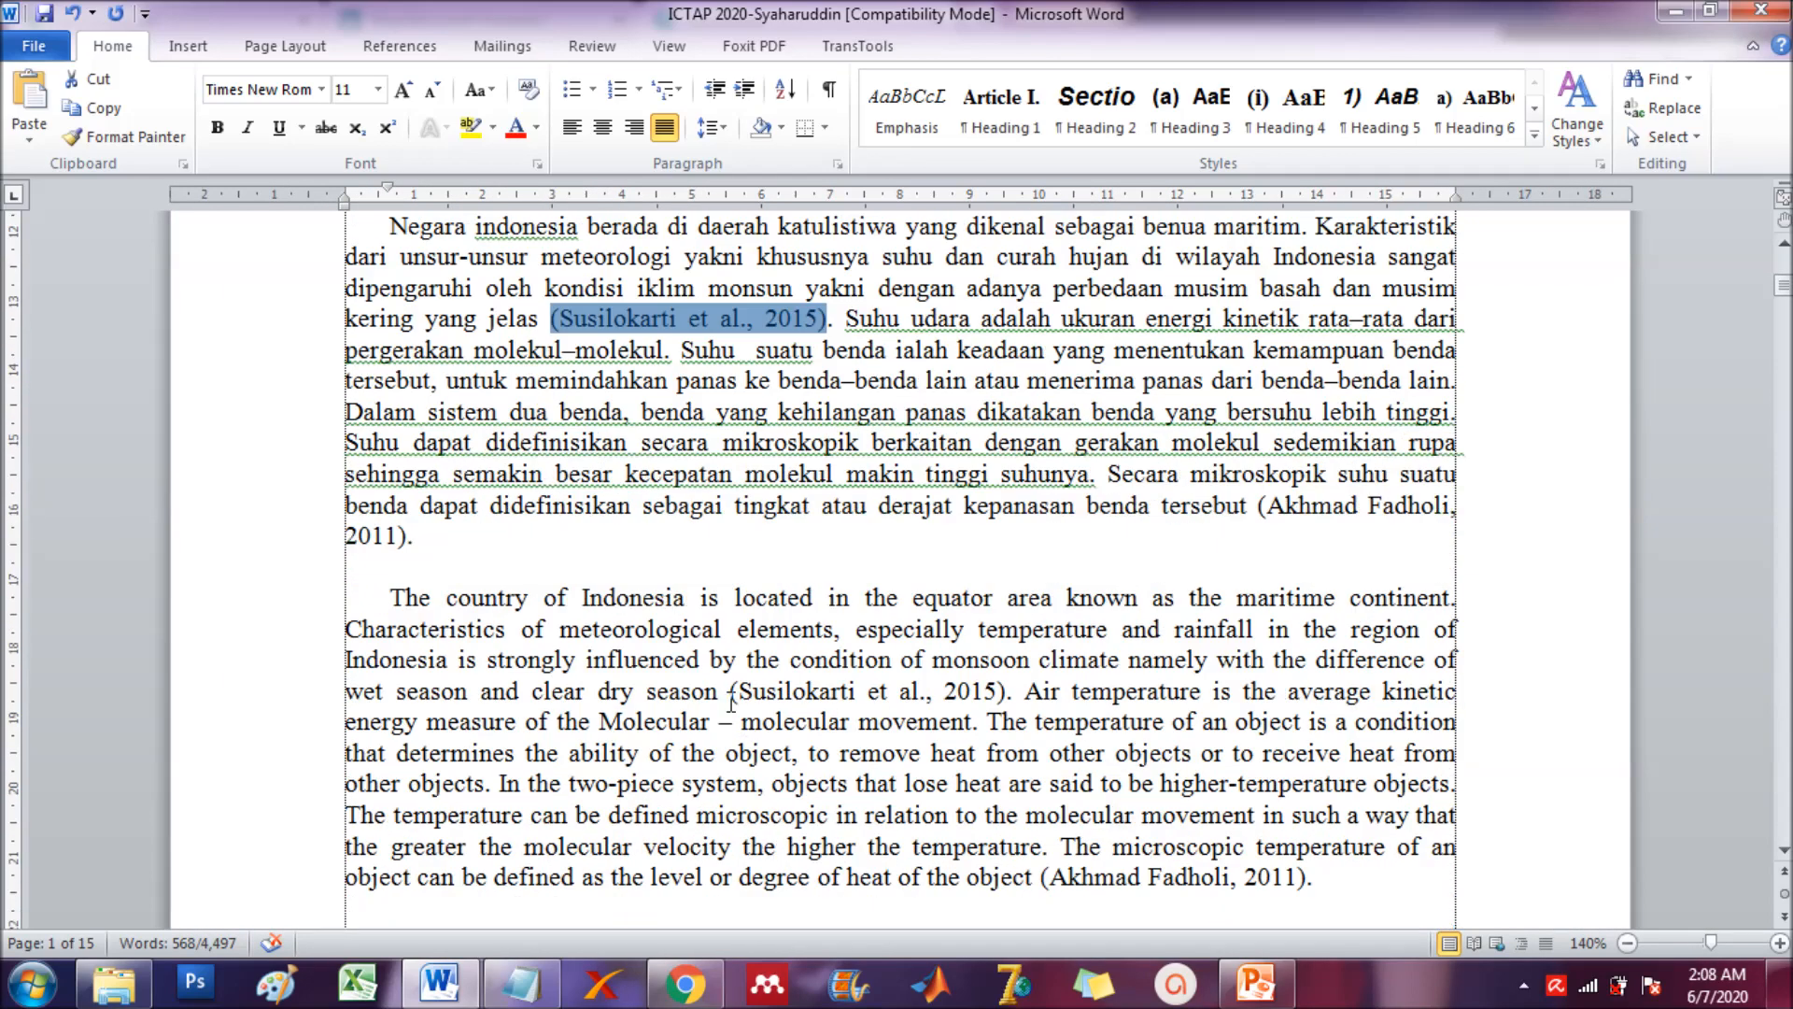
pyautogui.click(732, 693)
pyautogui.hotkey('shift', 'Right')
pyautogui.hotkey('shift', 'Right')
pyautogui.hotkey('shift', 'Right')
pyautogui.hotkey('shift', 'Right')
pyautogui.hotkey('shift', 'Right')
pyautogui.hotkey('shift', 'Right')
pyautogui.hotkey('shift', 'Right')
pyautogui.hotkey('shift', 'Right')
pyautogui.hotkey('shift', 'Right')
pyautogui.hotkey('shift', 'Right')
pyautogui.hotkey('shift', 'Right')
pyautogui.hotkey('shift', 'Right')
pyautogui.hotkey('shift', 'Right')
pyautogui.hotkey('shift', 'Right')
pyautogui.hotkey('shift', 'Right')
pyautogui.hotkey('shift', 'Right')
pyautogui.hotkey('shift', 'Right')
pyautogui.hotkey('shift', 'Right')
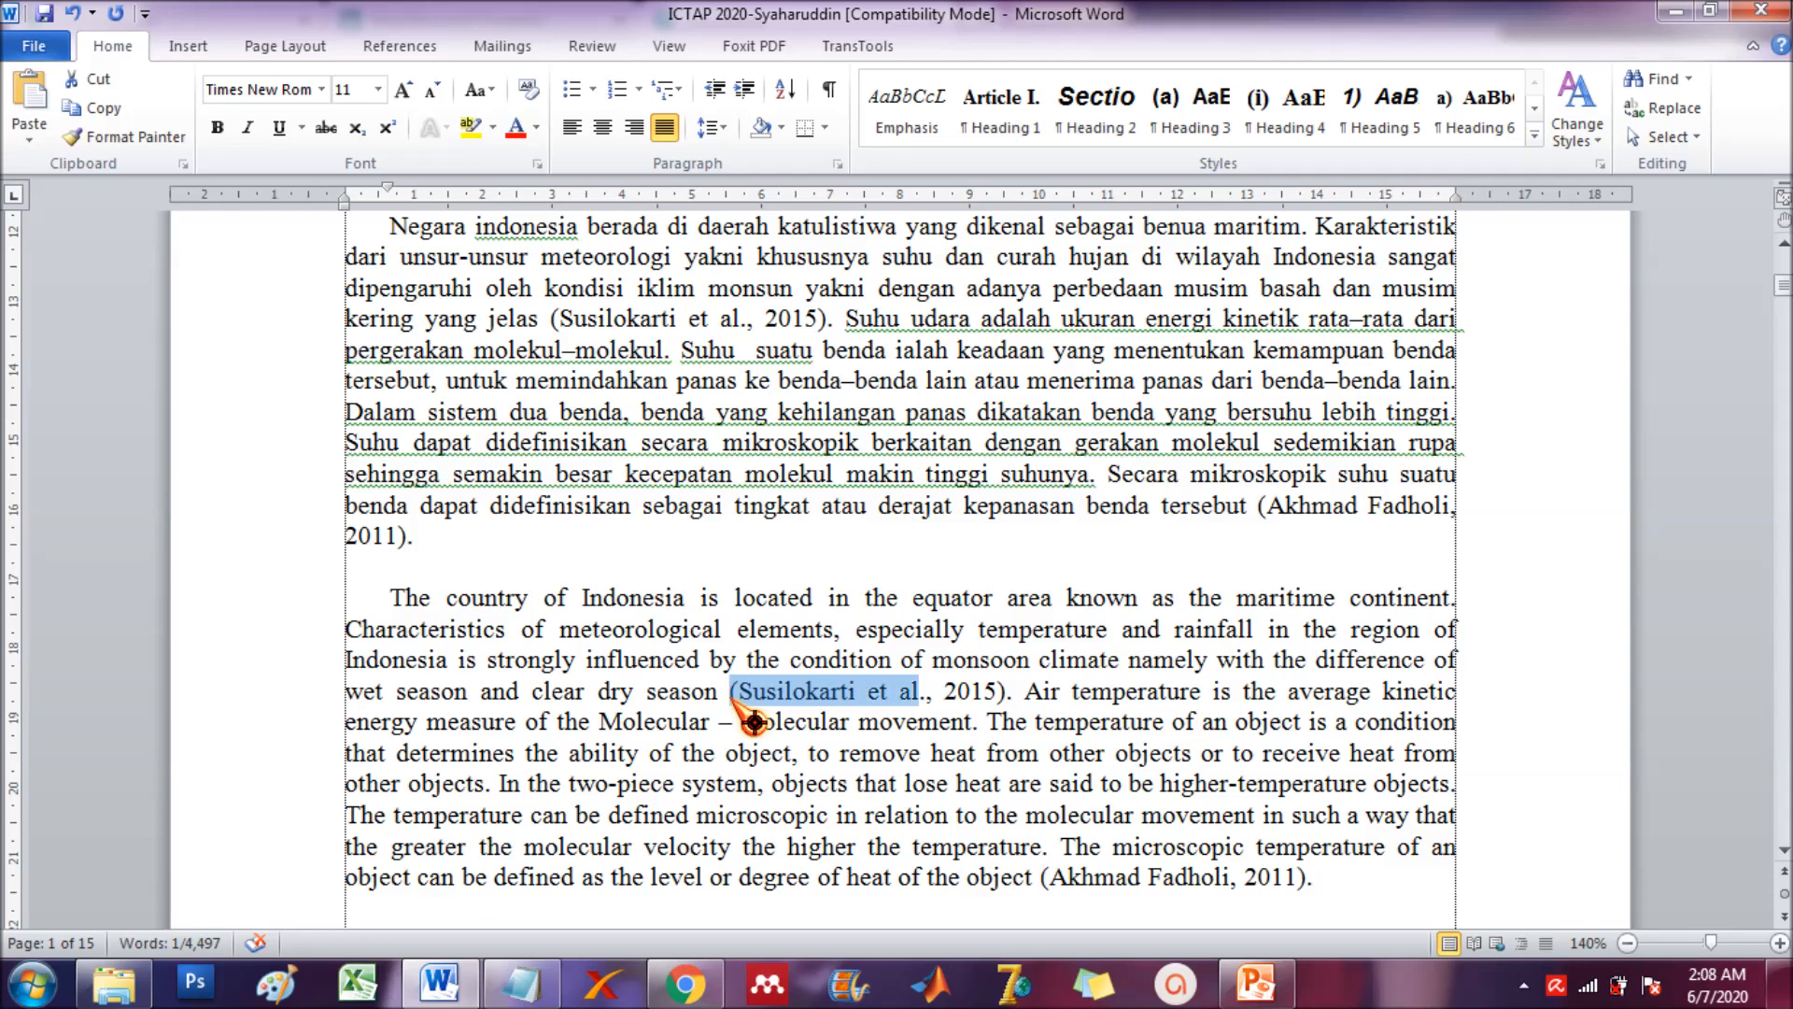
pyautogui.hotkey('shift', 'Right')
pyautogui.hotkey('shift', 'Right')
pyautogui.hotkey('shift', 'Right')
pyautogui.hotkey('shift', 'Right')
pyautogui.hotkey('shift', 'Right')
pyautogui.hotkey('shift', 'Right')
pyautogui.hotkey('shift', 'Right')
pyautogui.hotkey('shift', 'Right')
pyautogui.hotkey('ctrl', 'v')
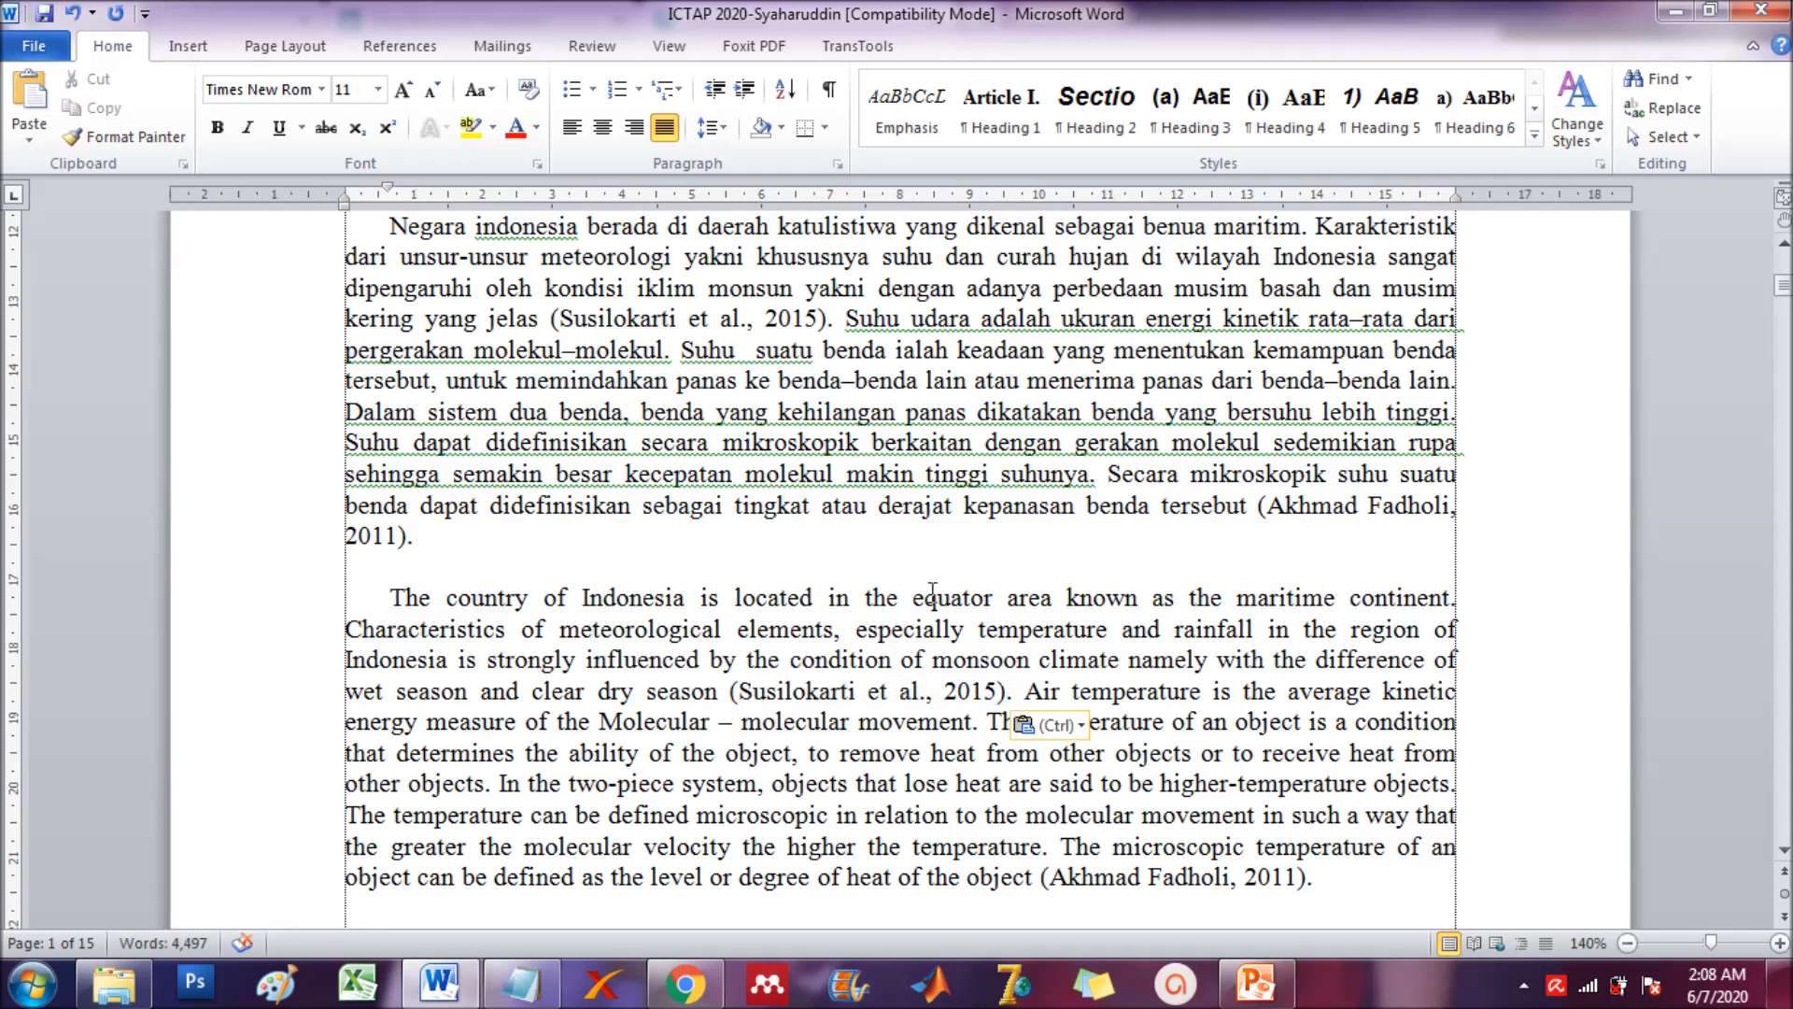
# - Replace the plain-text 2011 citation at the end of the English paragraph with the Indonesian paragraph's citation field
pyautogui.click(1276, 505)
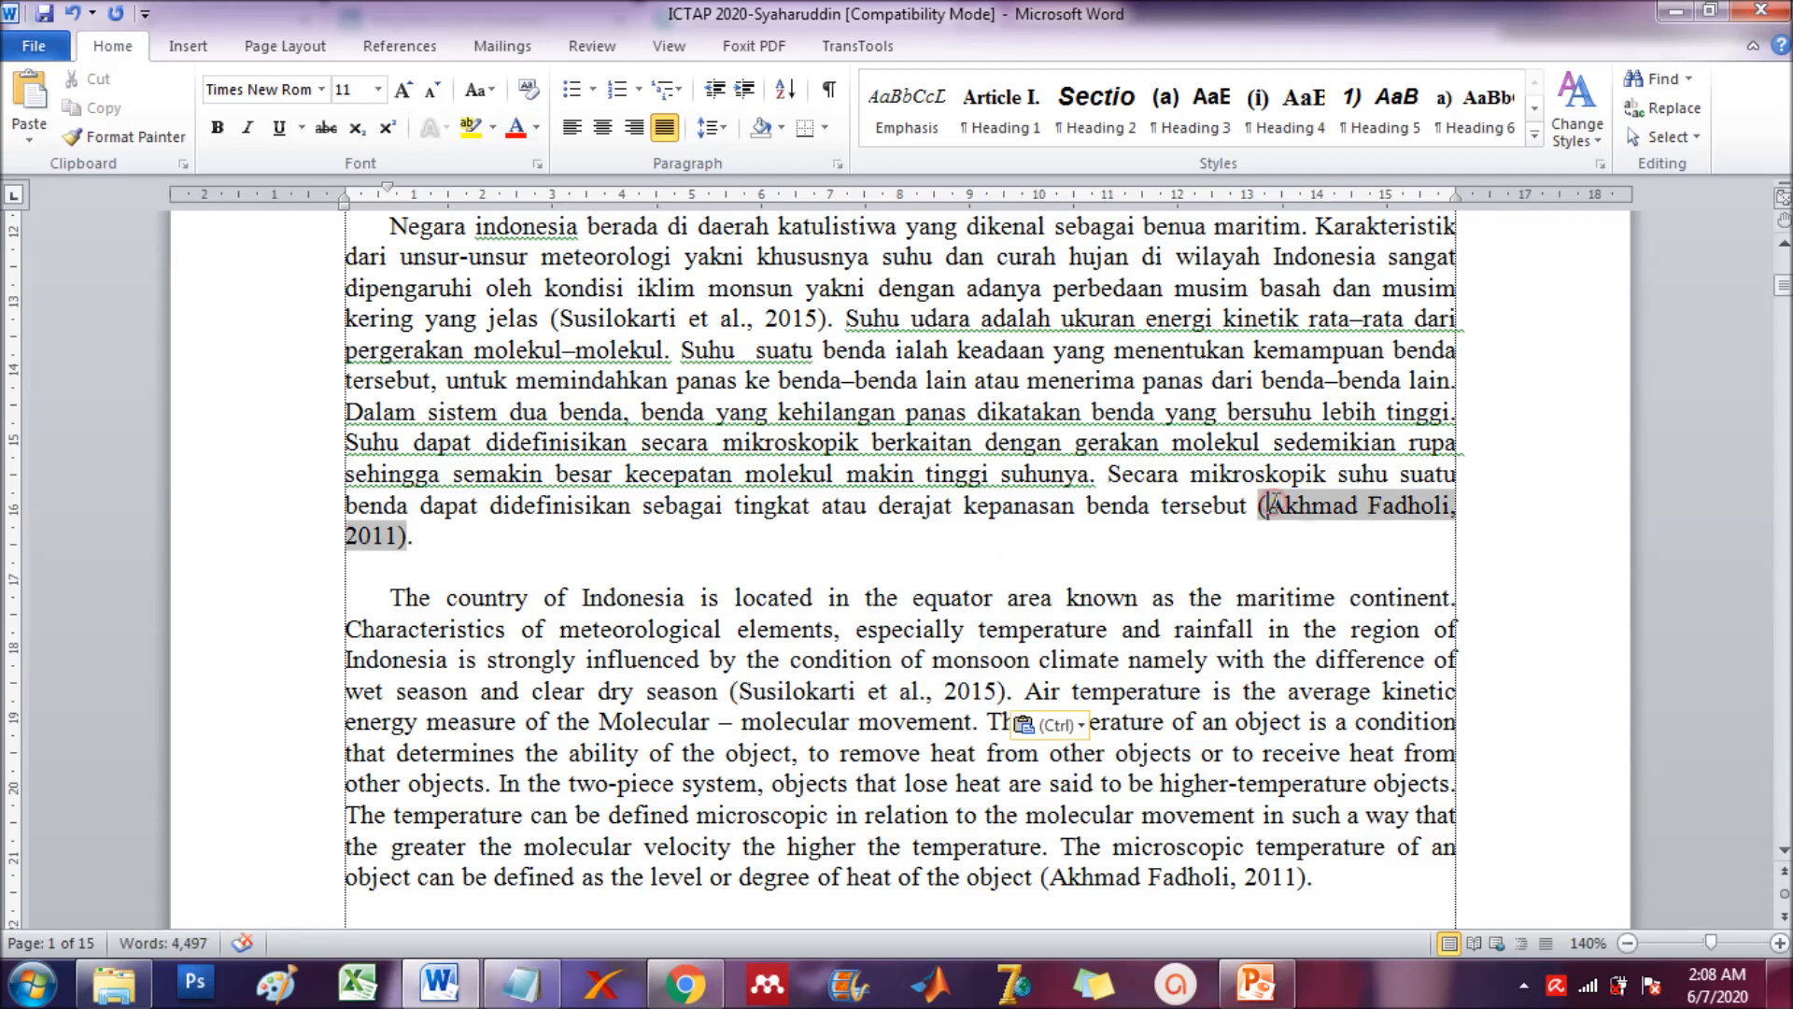
pyautogui.doubleClick(1275, 504)
pyautogui.hotkey('ctrl', 'c')
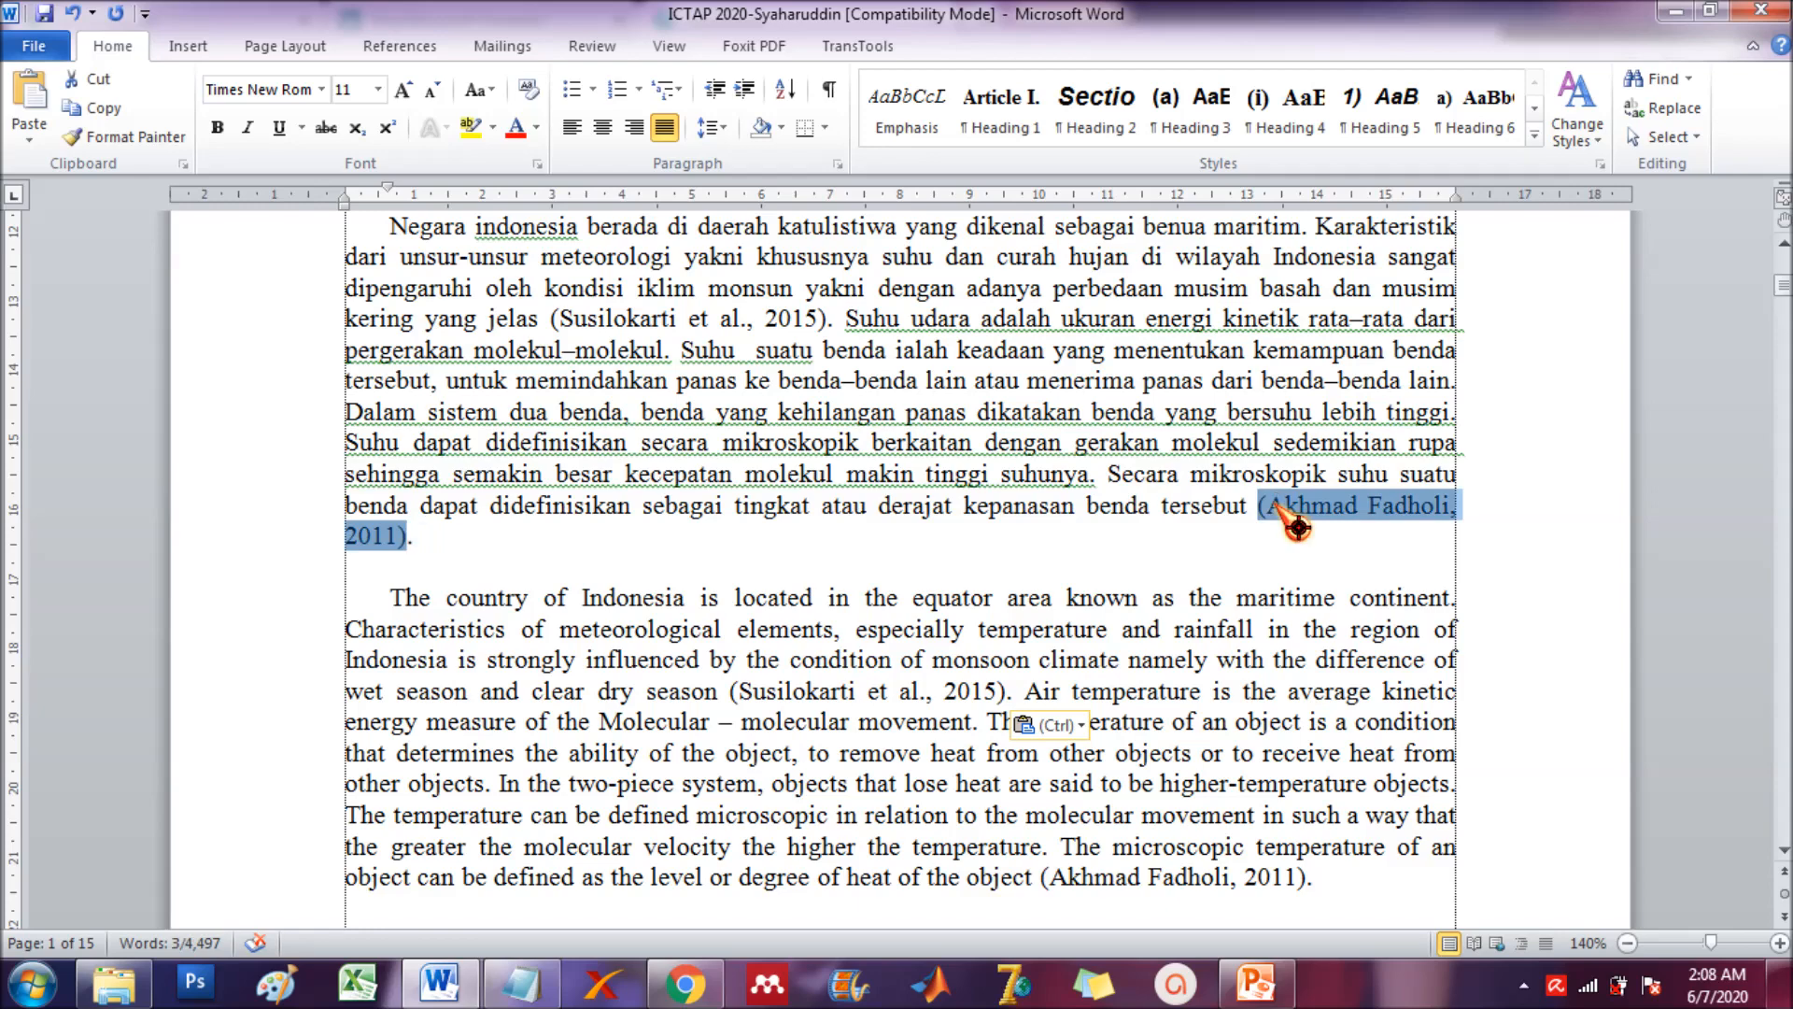
pyautogui.scroll(-2, 1268, 646)
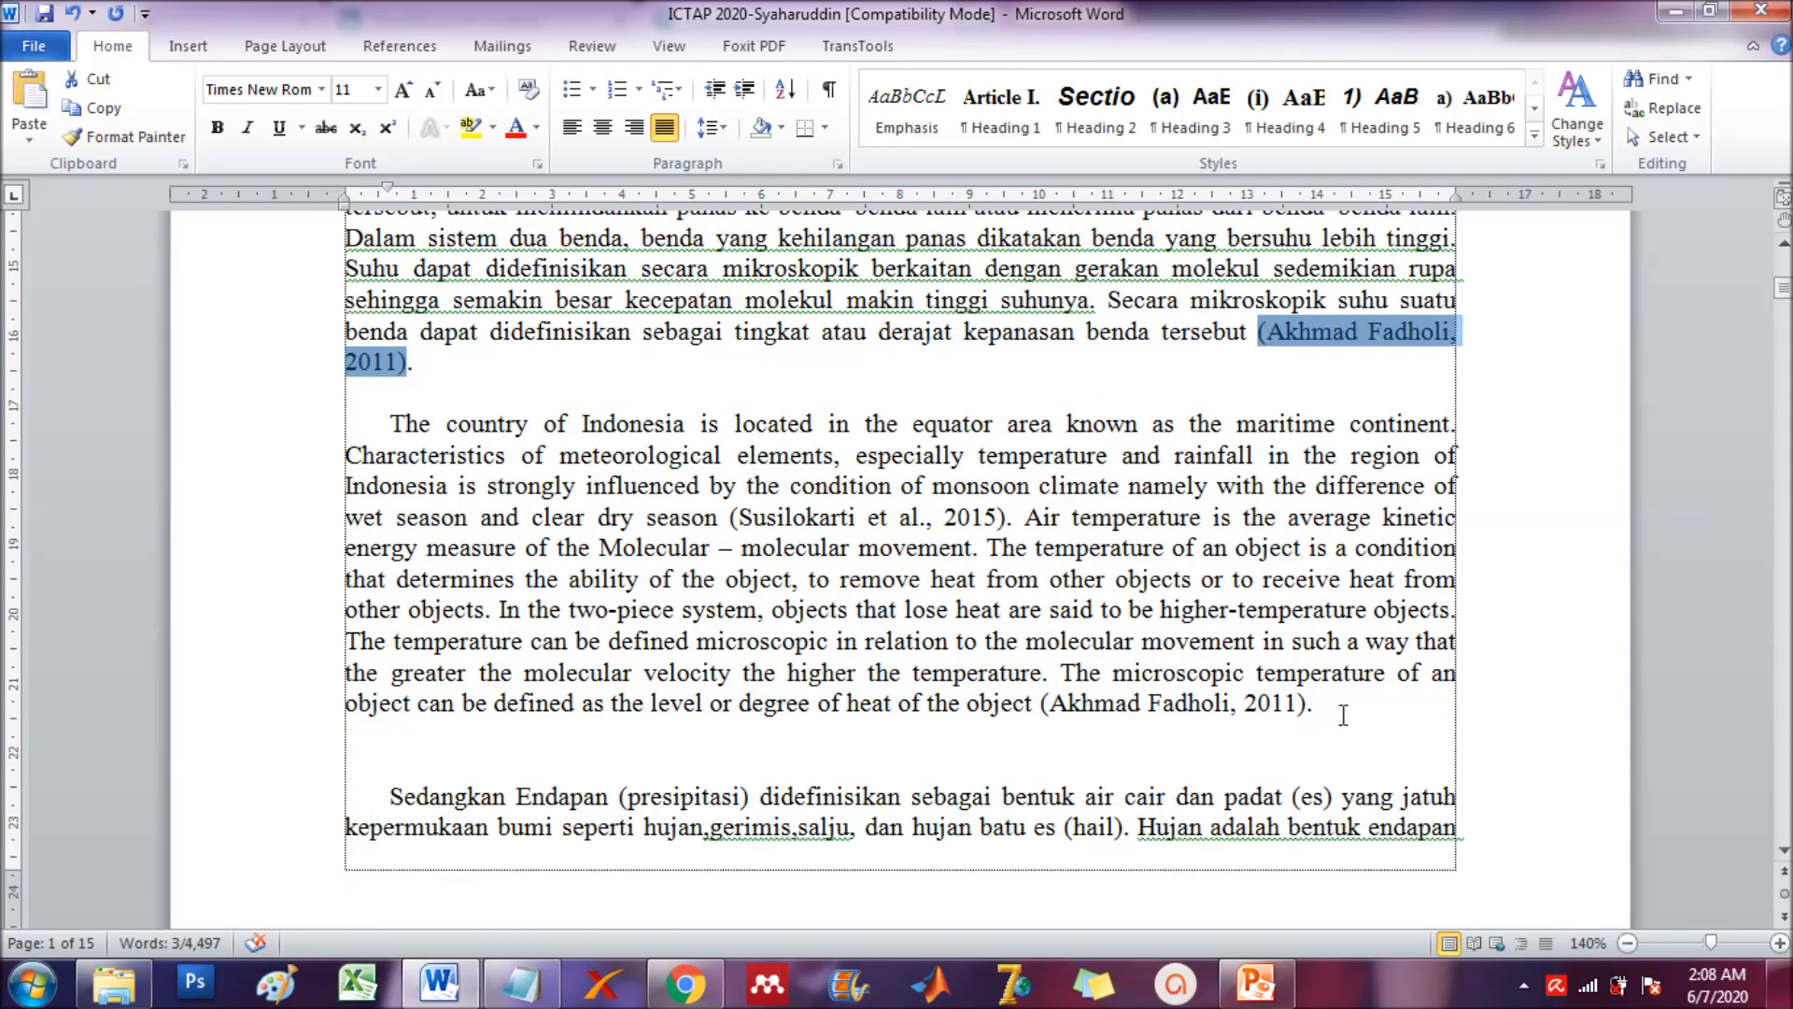
pyautogui.click(1341, 710)
pyautogui.press('Left')
pyautogui.hotkey('shift', 'Left')
pyautogui.hotkey('shift', 'Left')
pyautogui.hotkey('shift', 'Left')
pyautogui.hotkey('shift', 'Left')
pyautogui.hotkey('shift', 'Left')
pyautogui.hotkey('shift', 'Left')
pyautogui.hotkey('shift', 'Left')
pyautogui.hotkey('shift', 'Left')
pyautogui.hotkey('shift', 'Left')
pyautogui.hotkey('shift', 'Left')
pyautogui.hotkey('shift', 'Left')
pyautogui.hotkey('shift', 'Left')
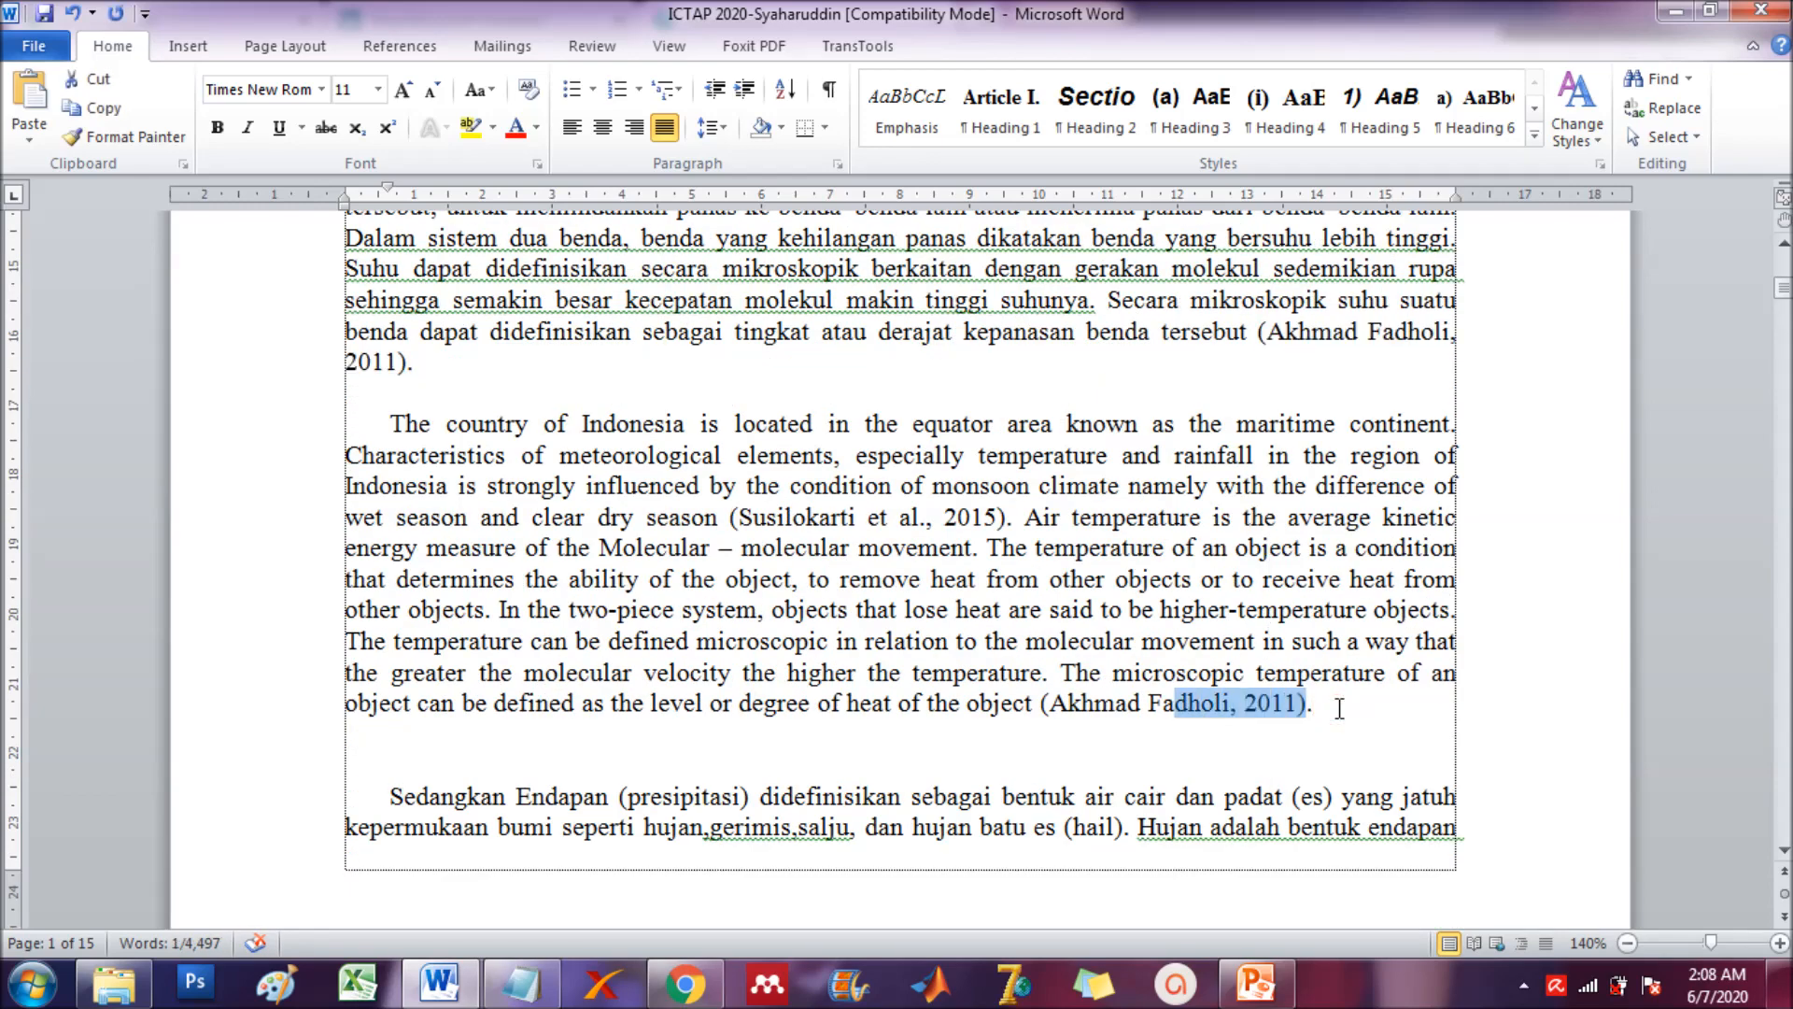
pyautogui.hotkey('shift', 'Left')
pyautogui.hotkey('shift', 'Left')
pyautogui.hotkey('shift', 'Left')
pyautogui.hotkey('shift', 'Left')
pyautogui.hotkey('shift', 'Left')
pyautogui.hotkey('shift', 'Left')
pyautogui.hotkey('shift', 'Left')
pyautogui.hotkey('shift', 'Left')
pyautogui.hotkey('shift', 'Left')
pyautogui.hotkey('ctrl', 'v')
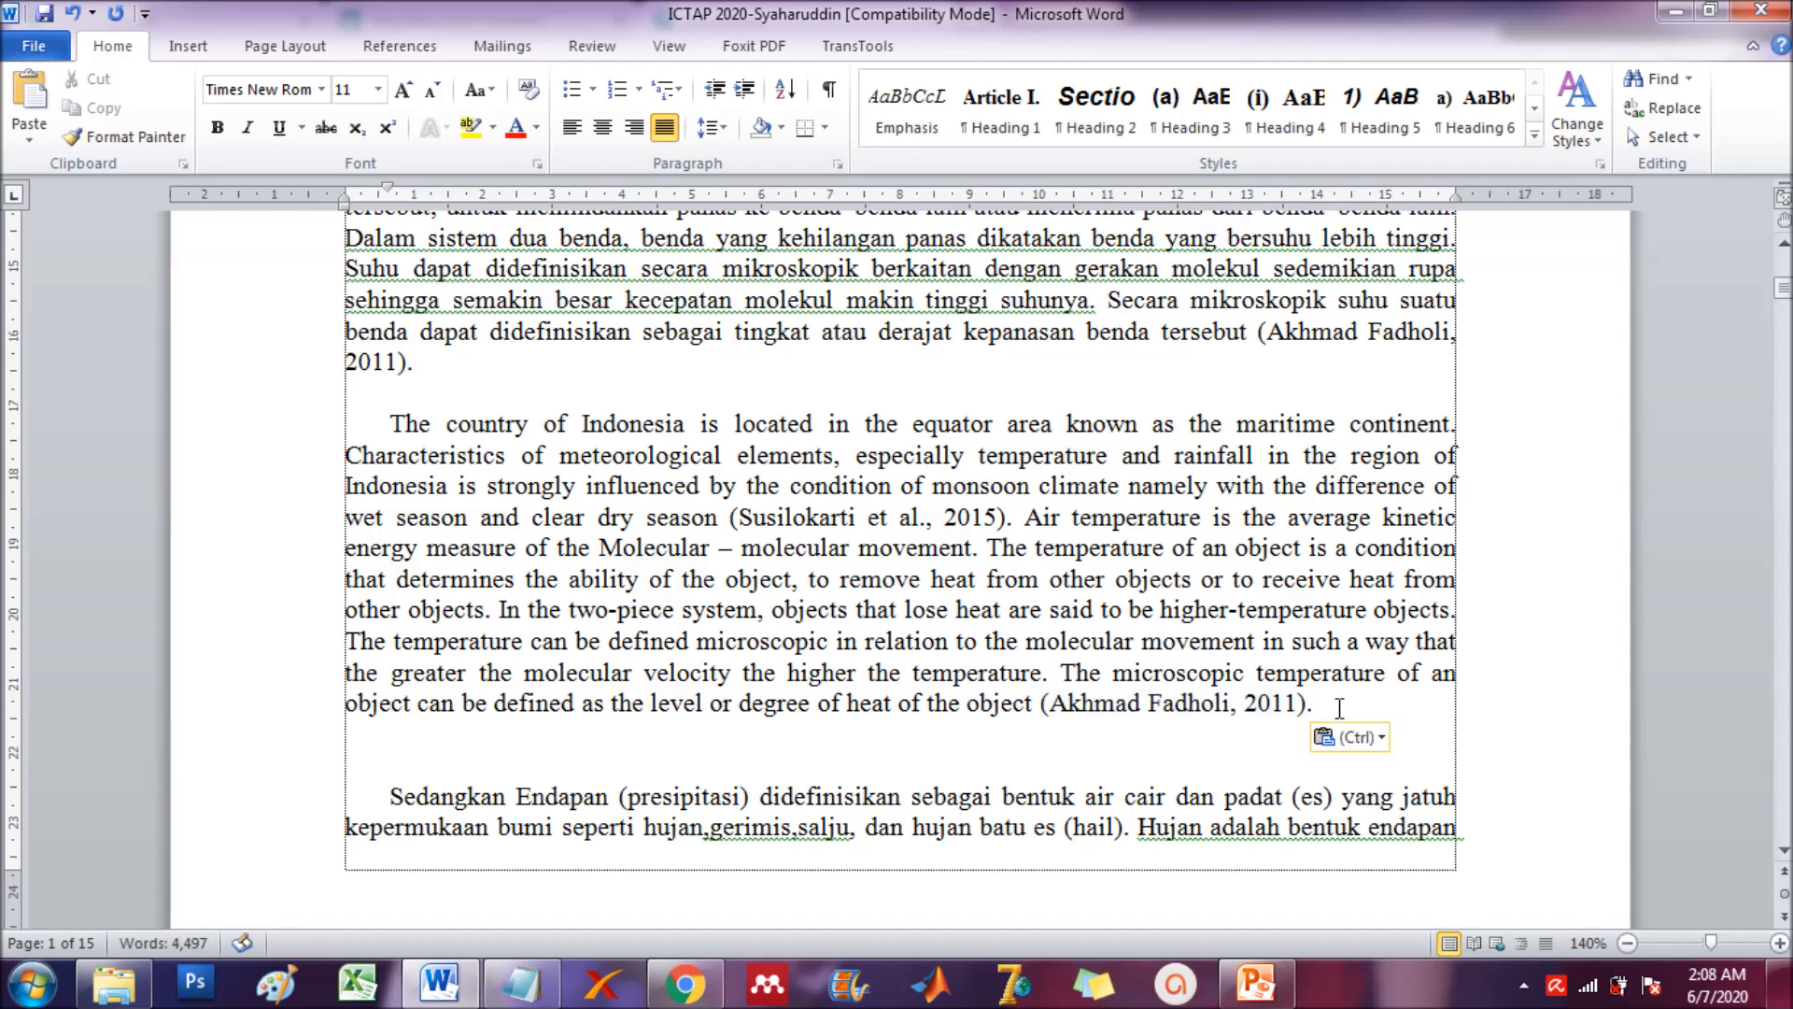
pyautogui.click(936, 529)
pyautogui.click(1150, 706)
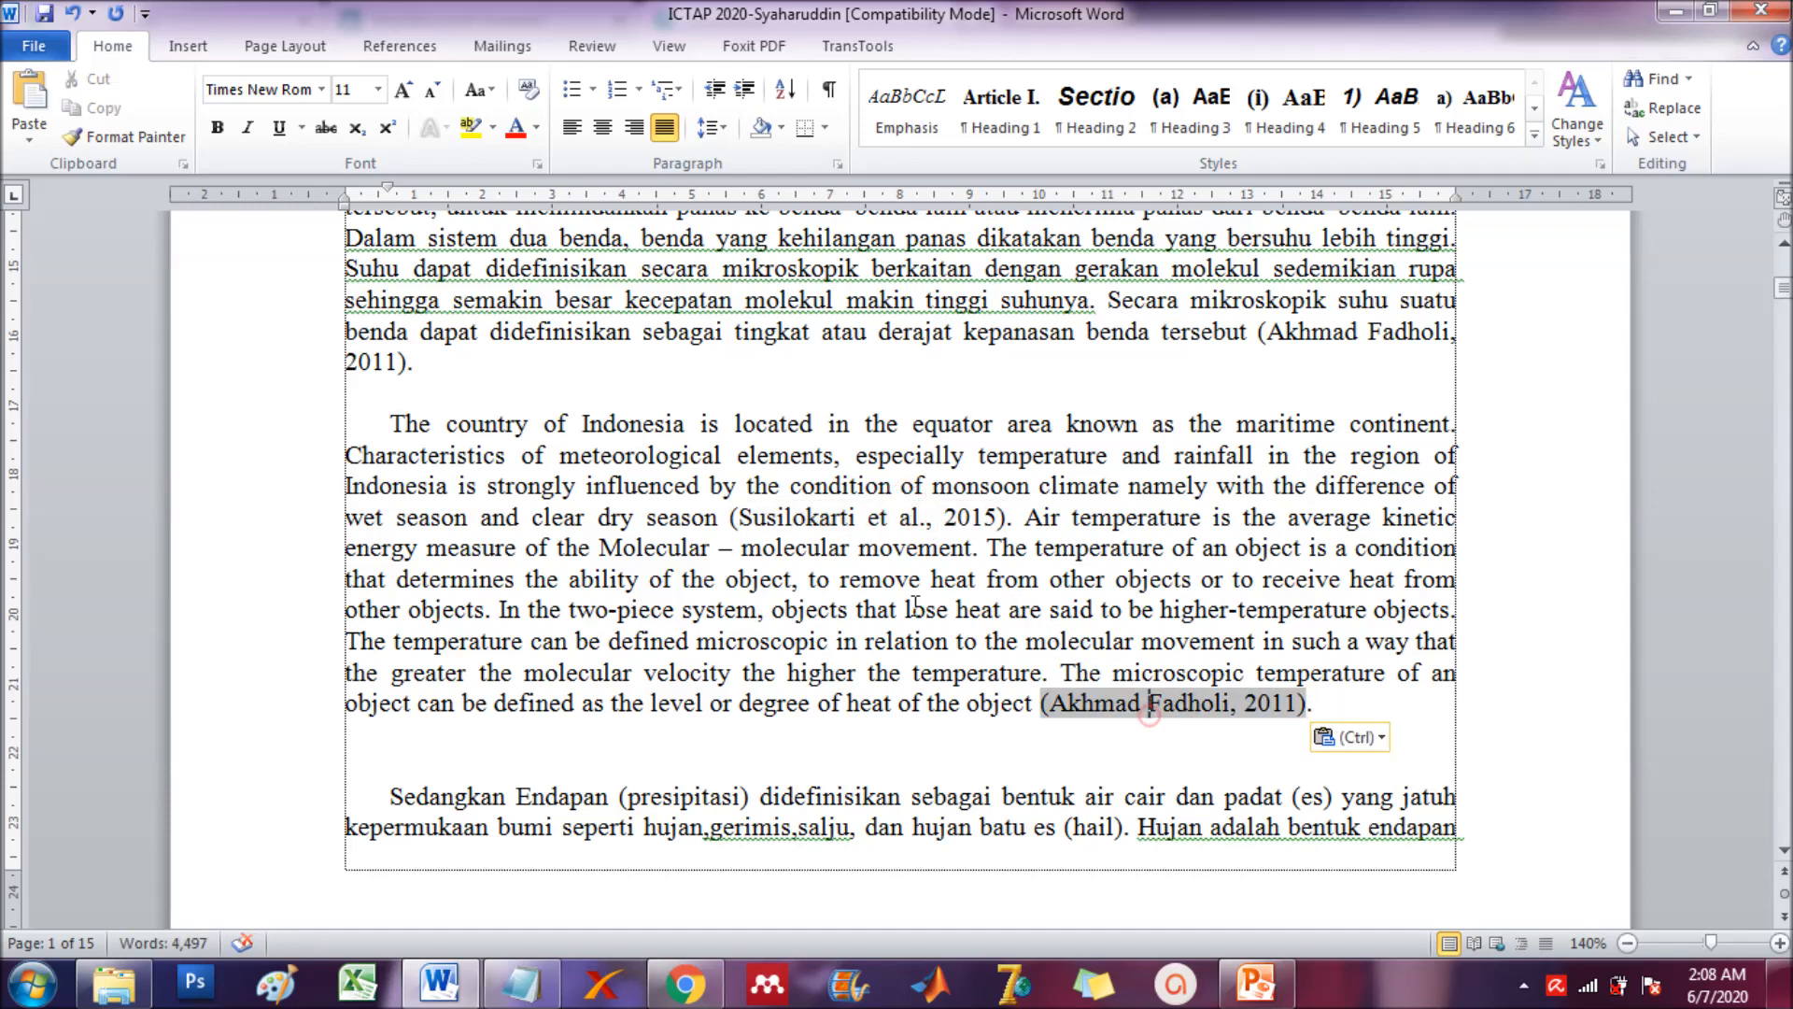
# - Delete the Indonesian first paragraph and the blank line after it, and check the two citation fields in the English paragraph
pyautogui.scroll(1, 414, 576)
pyautogui.scroll(2, 387, 495)
pyautogui.moveTo(434, 638); pyautogui.dragTo(381, 311)
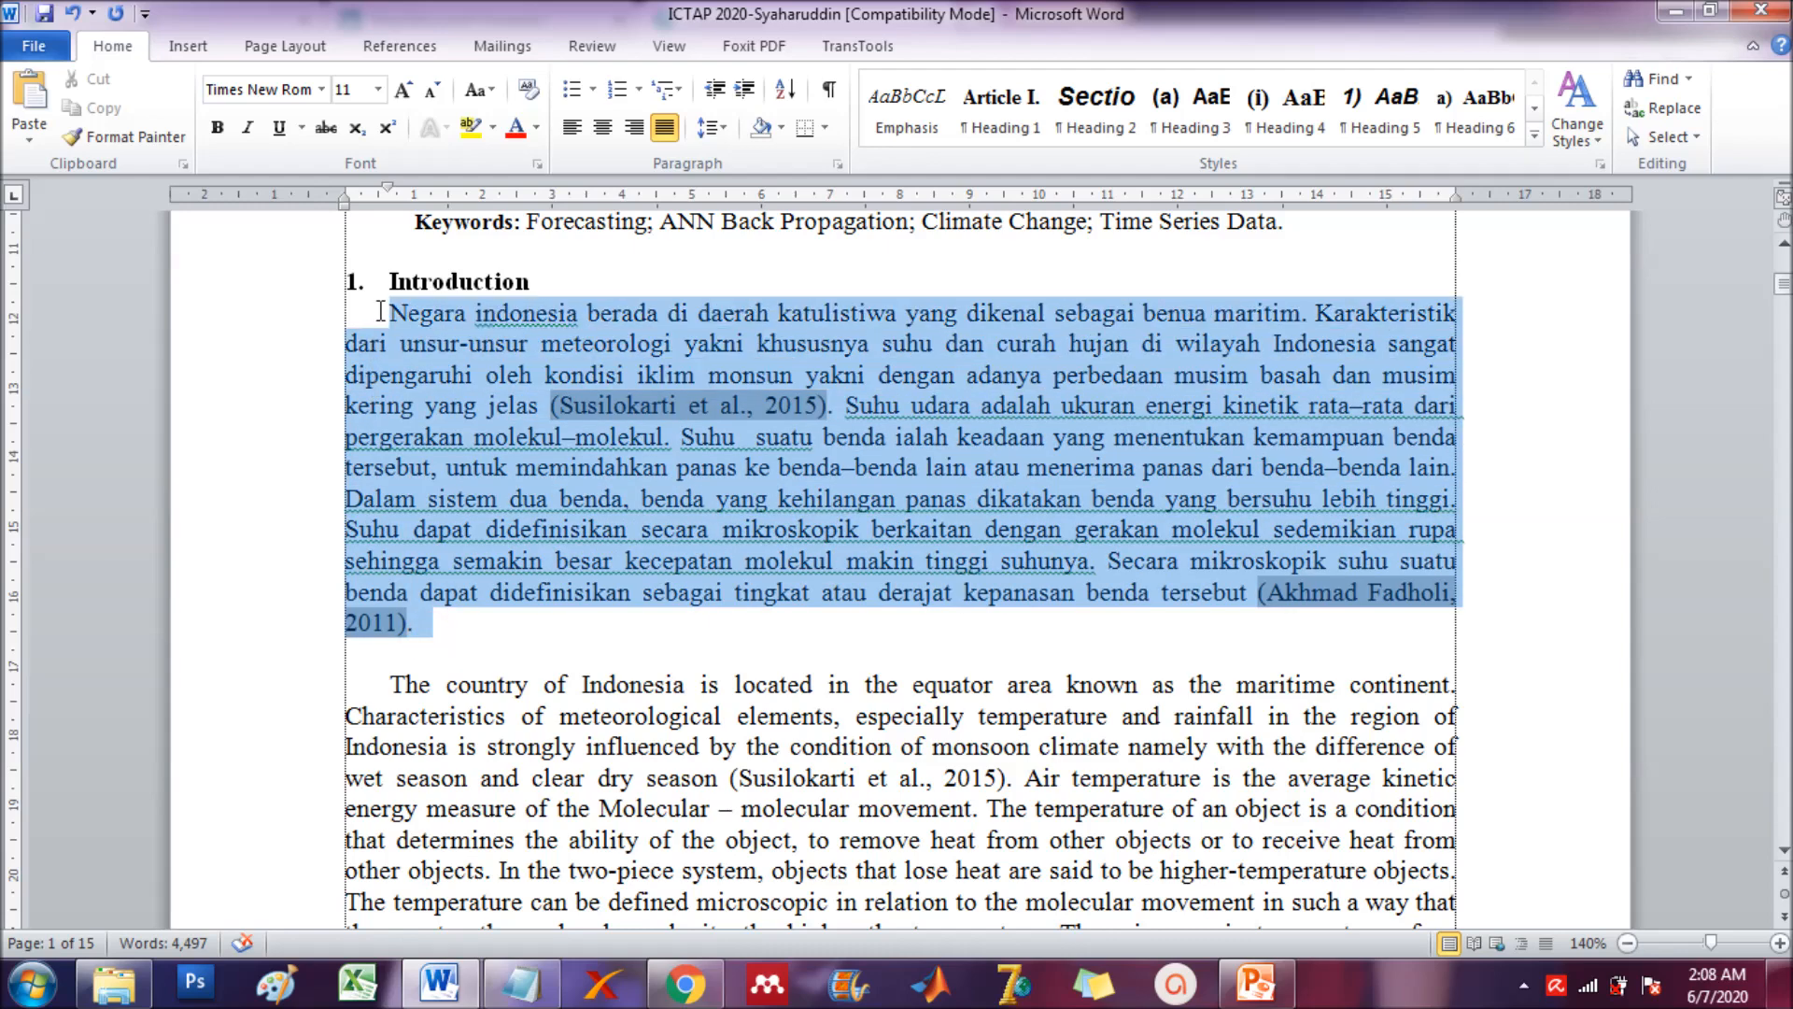
pyautogui.press('Delete')
pyautogui.press('Delete')
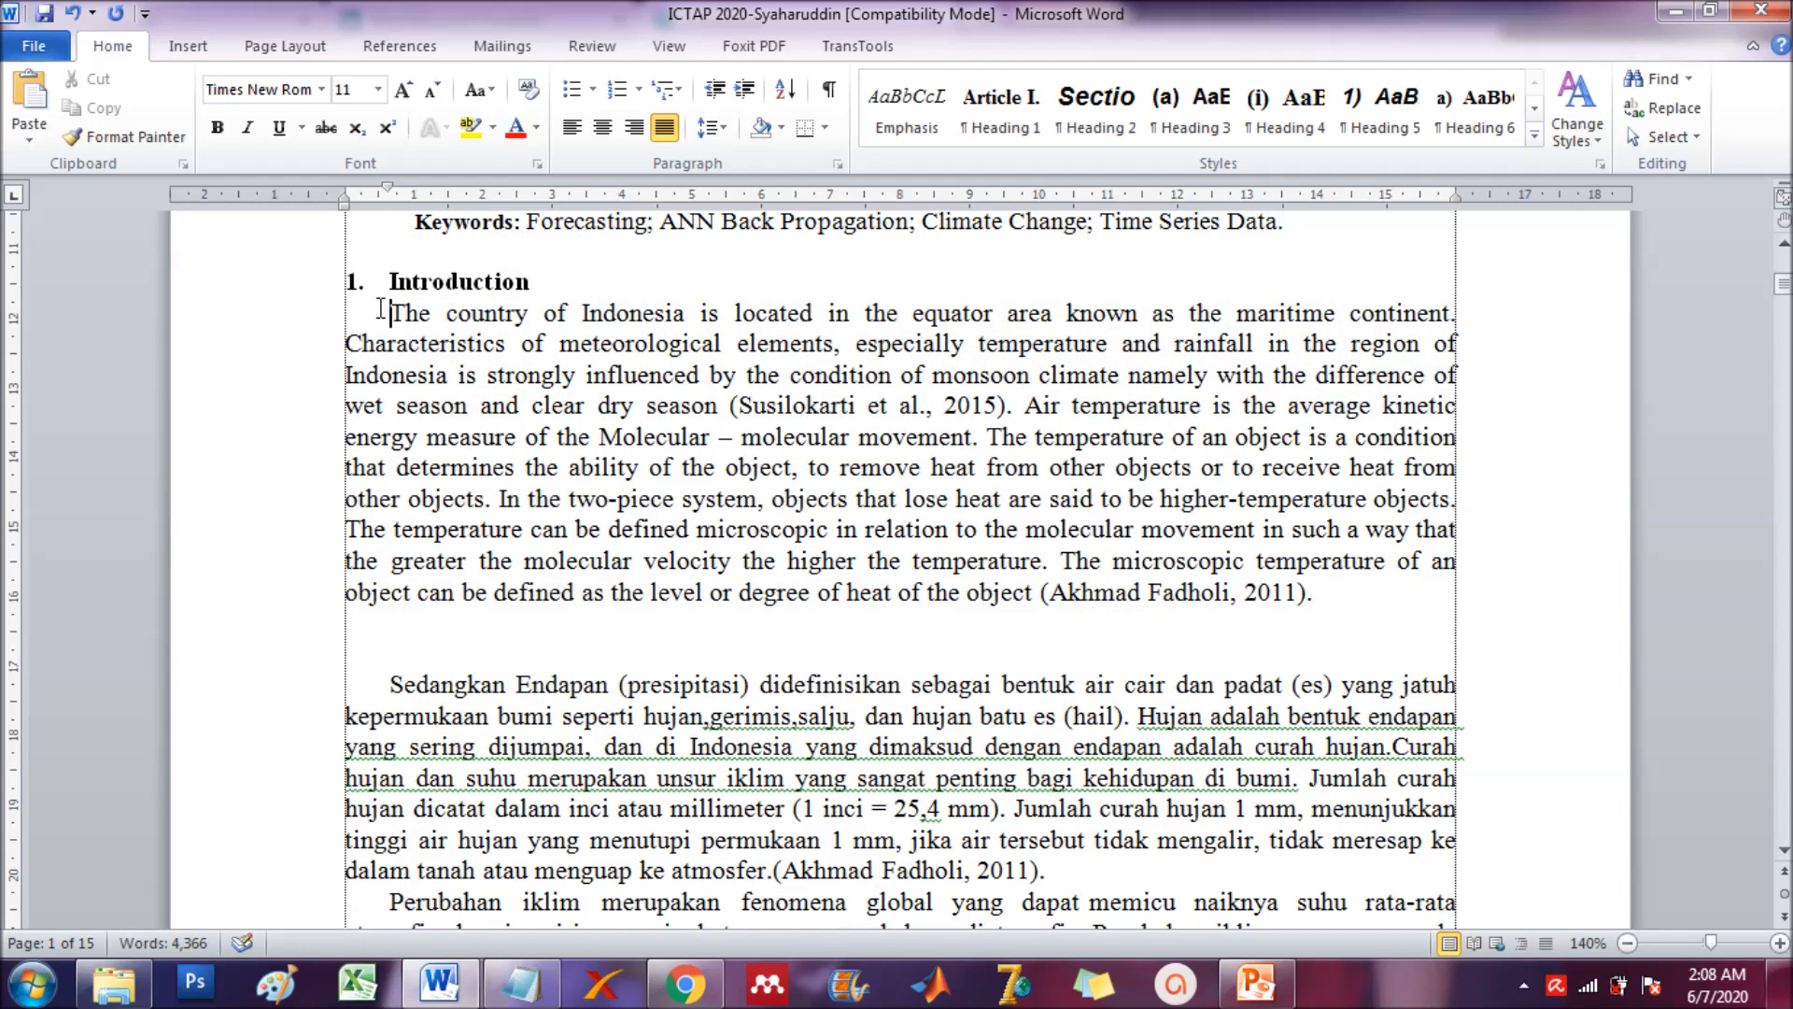
pyautogui.click(773, 404)
pyautogui.click(373, 303)
pyautogui.click(837, 414)
pyautogui.click(1167, 591)
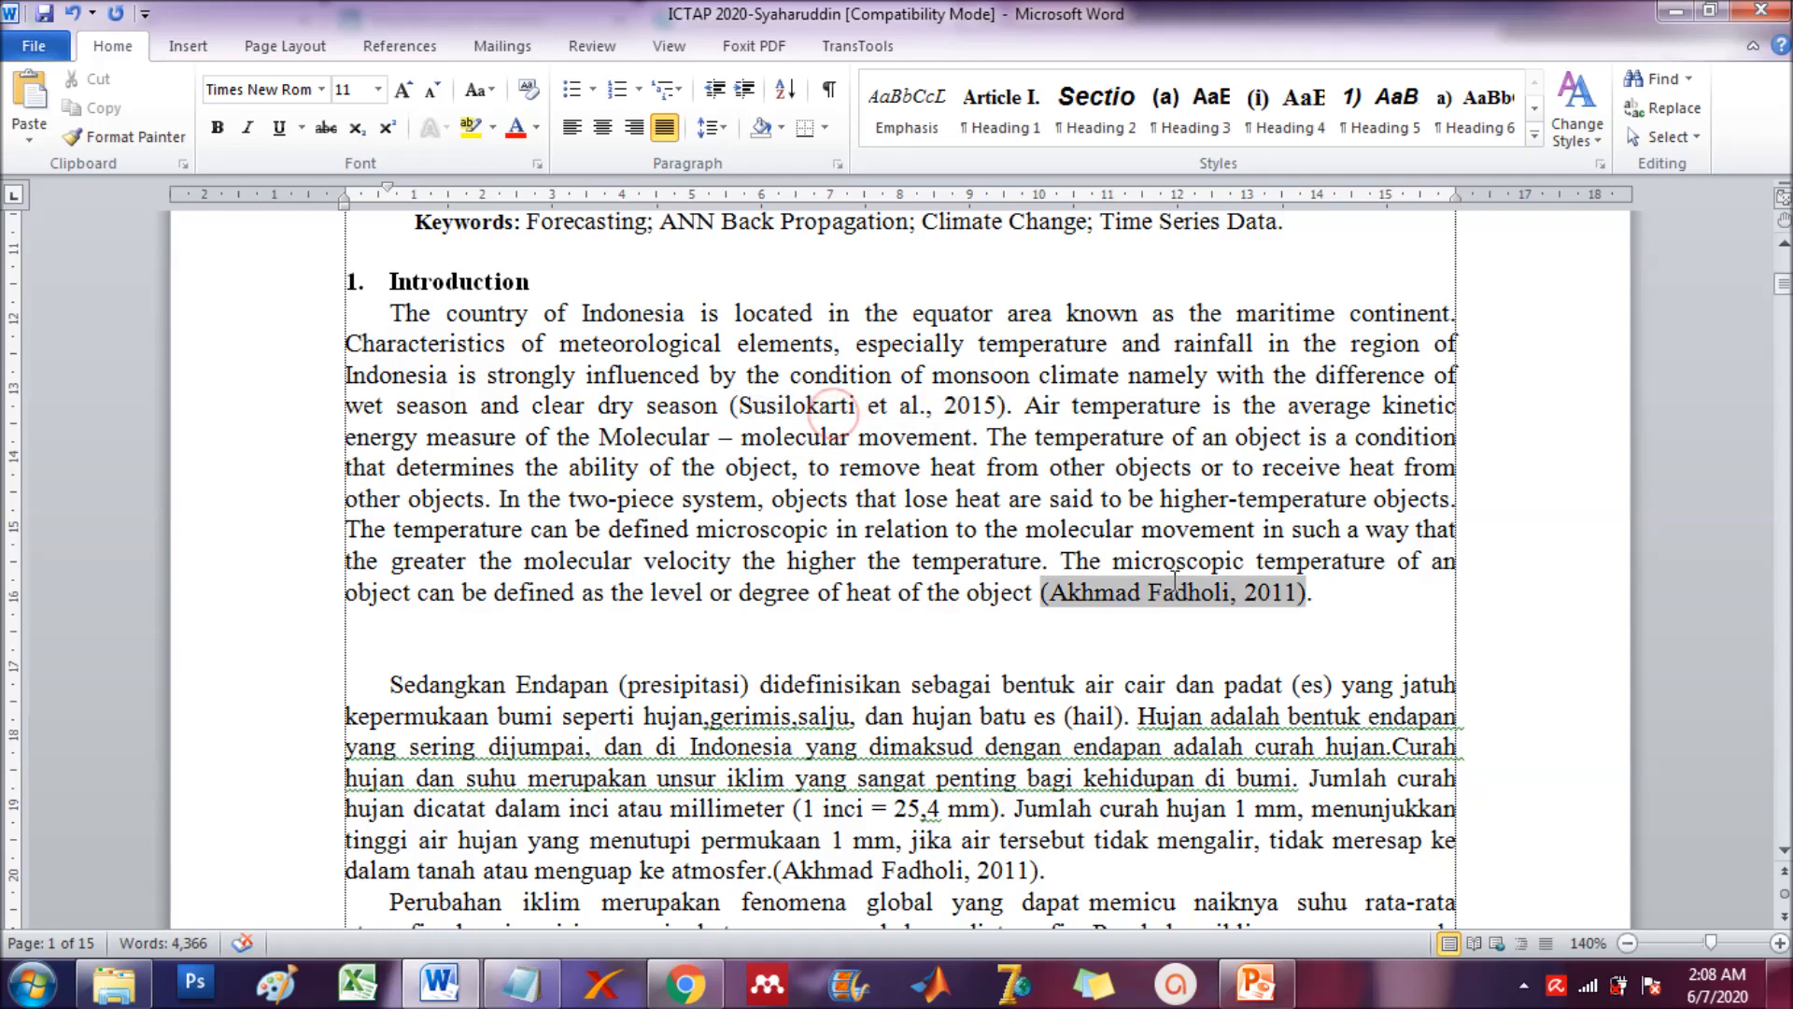
pyautogui.click(1033, 621)
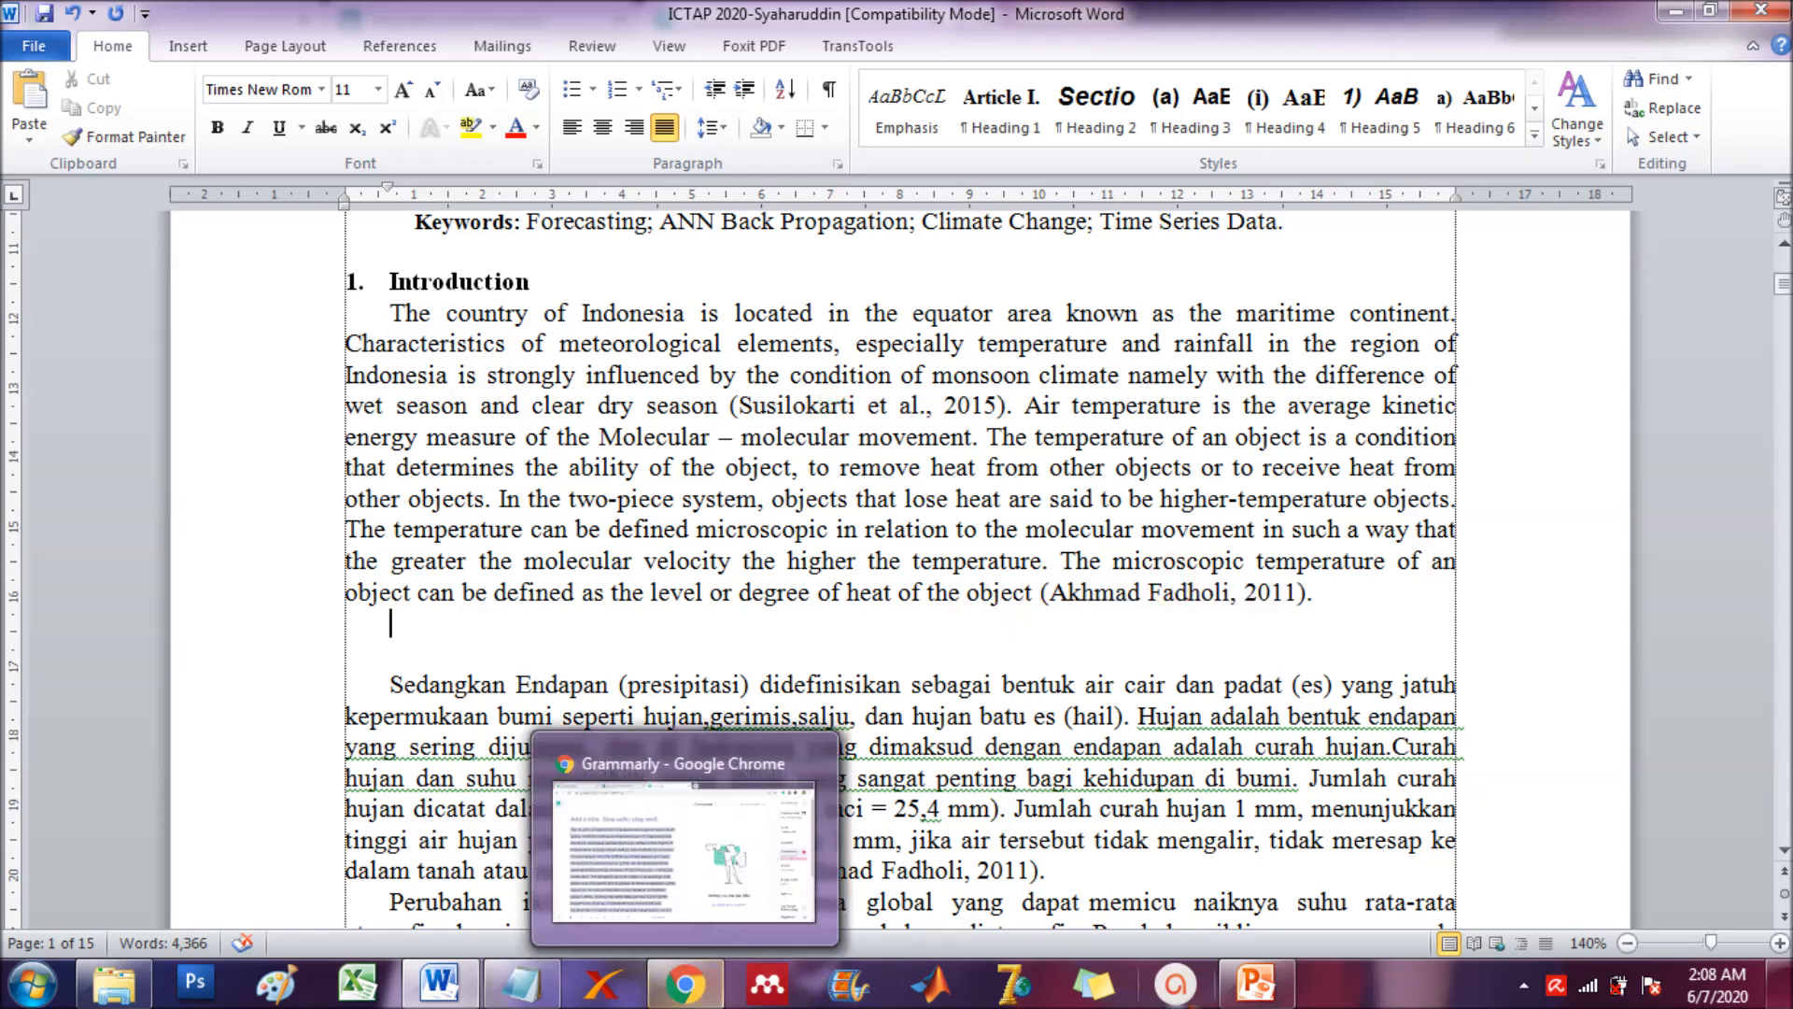
# - Switch to the PowerPoint slide show and reveal the next bullet point of the Trik Translate slide
pyautogui.click(1256, 983)
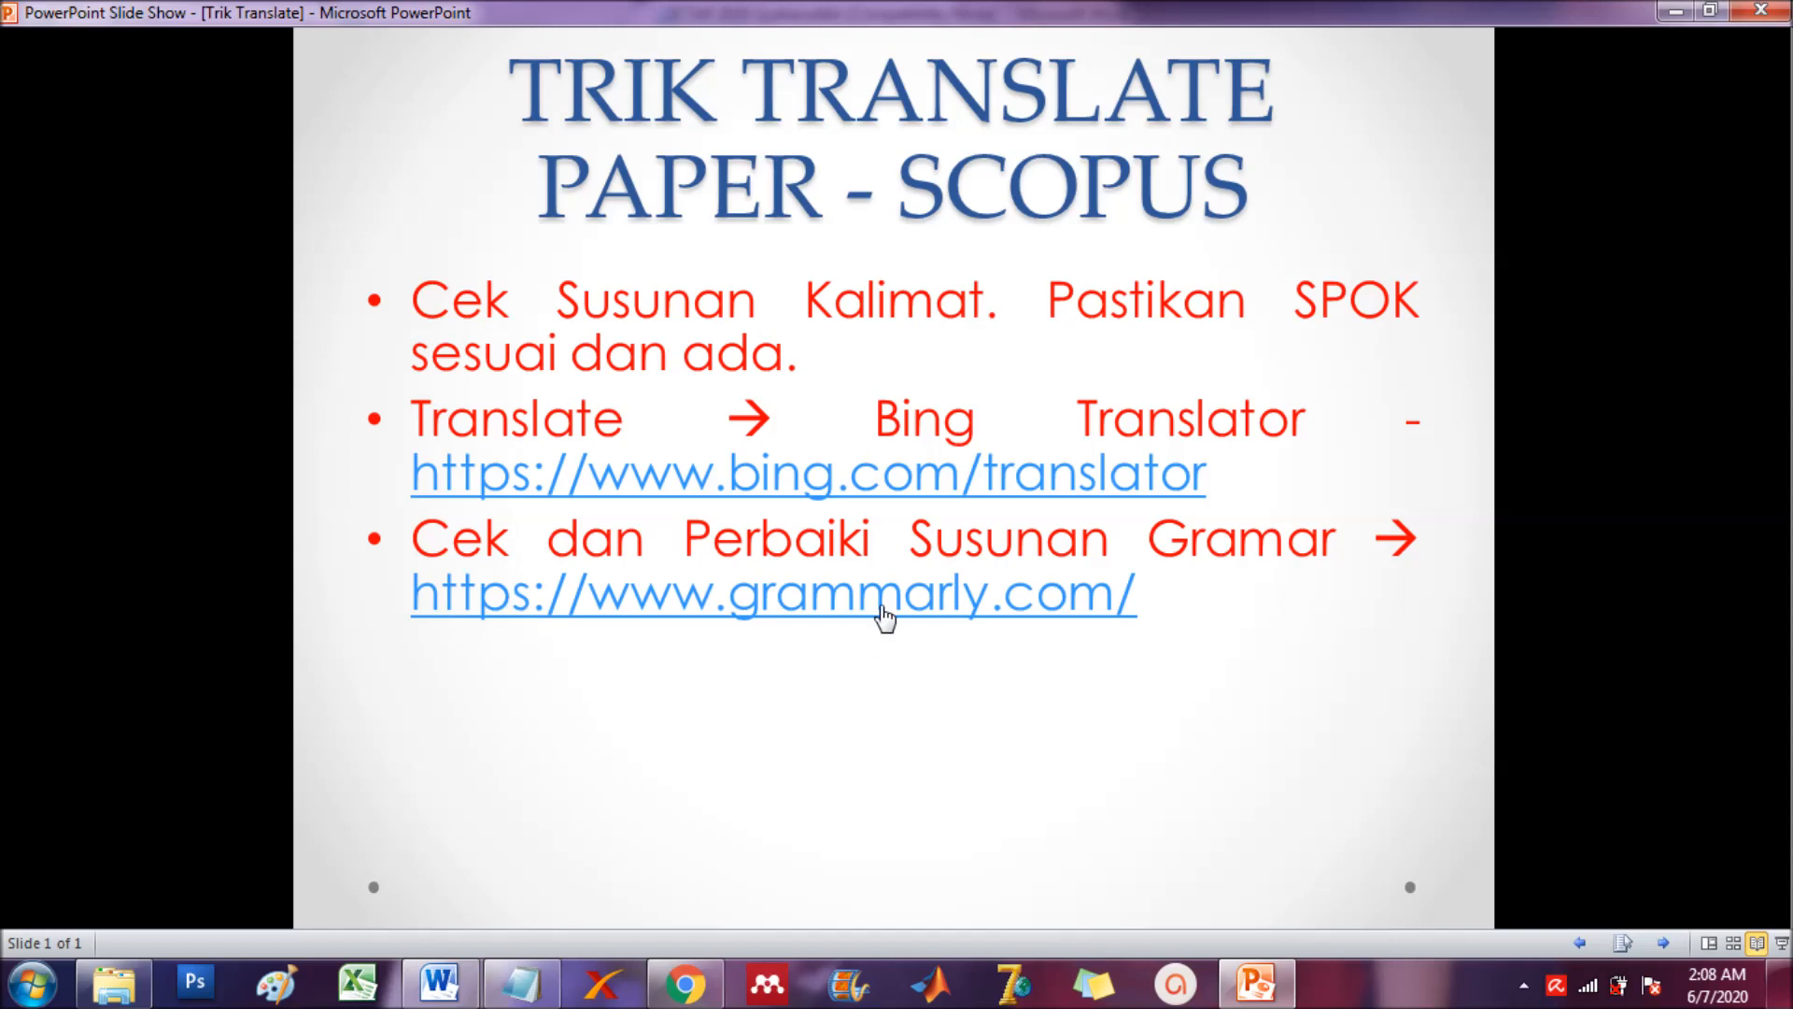
pyautogui.press('Right')
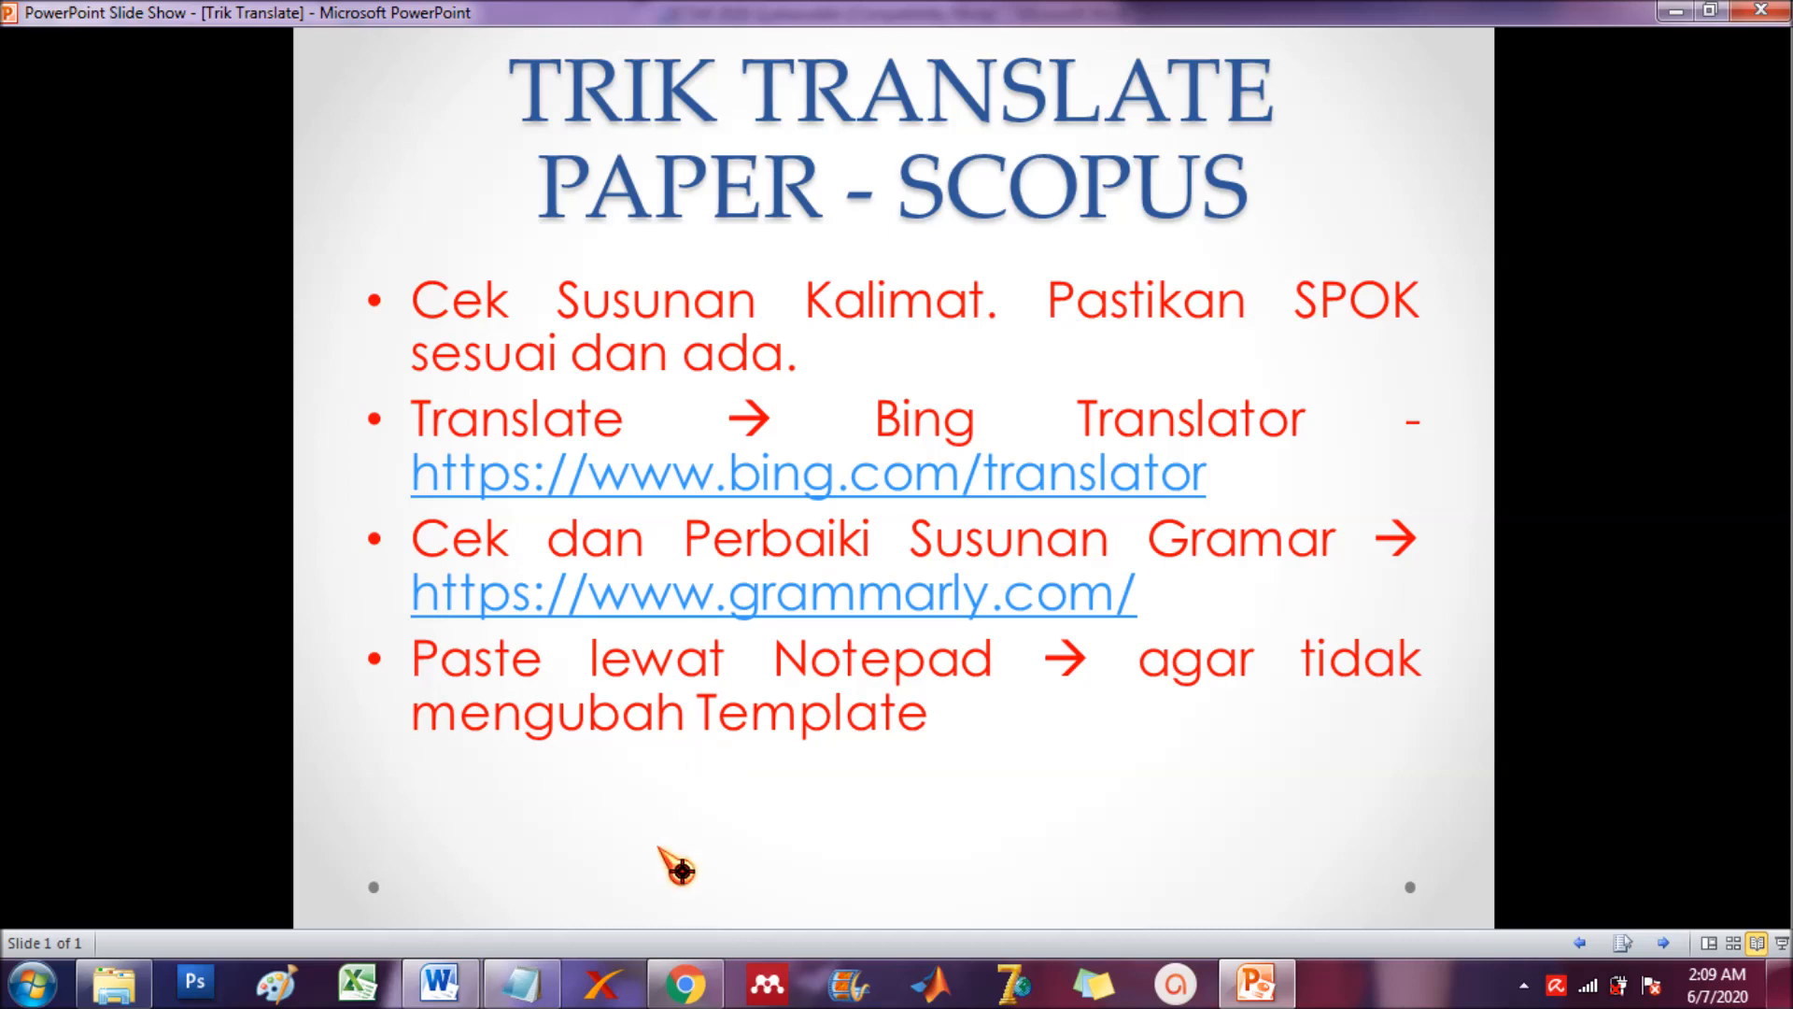
# - Review the Grammarly text, the Bing translation, the Word paragraph and Notepad in turn, ending on the PowerPoint slide
pyautogui.click(685, 983)
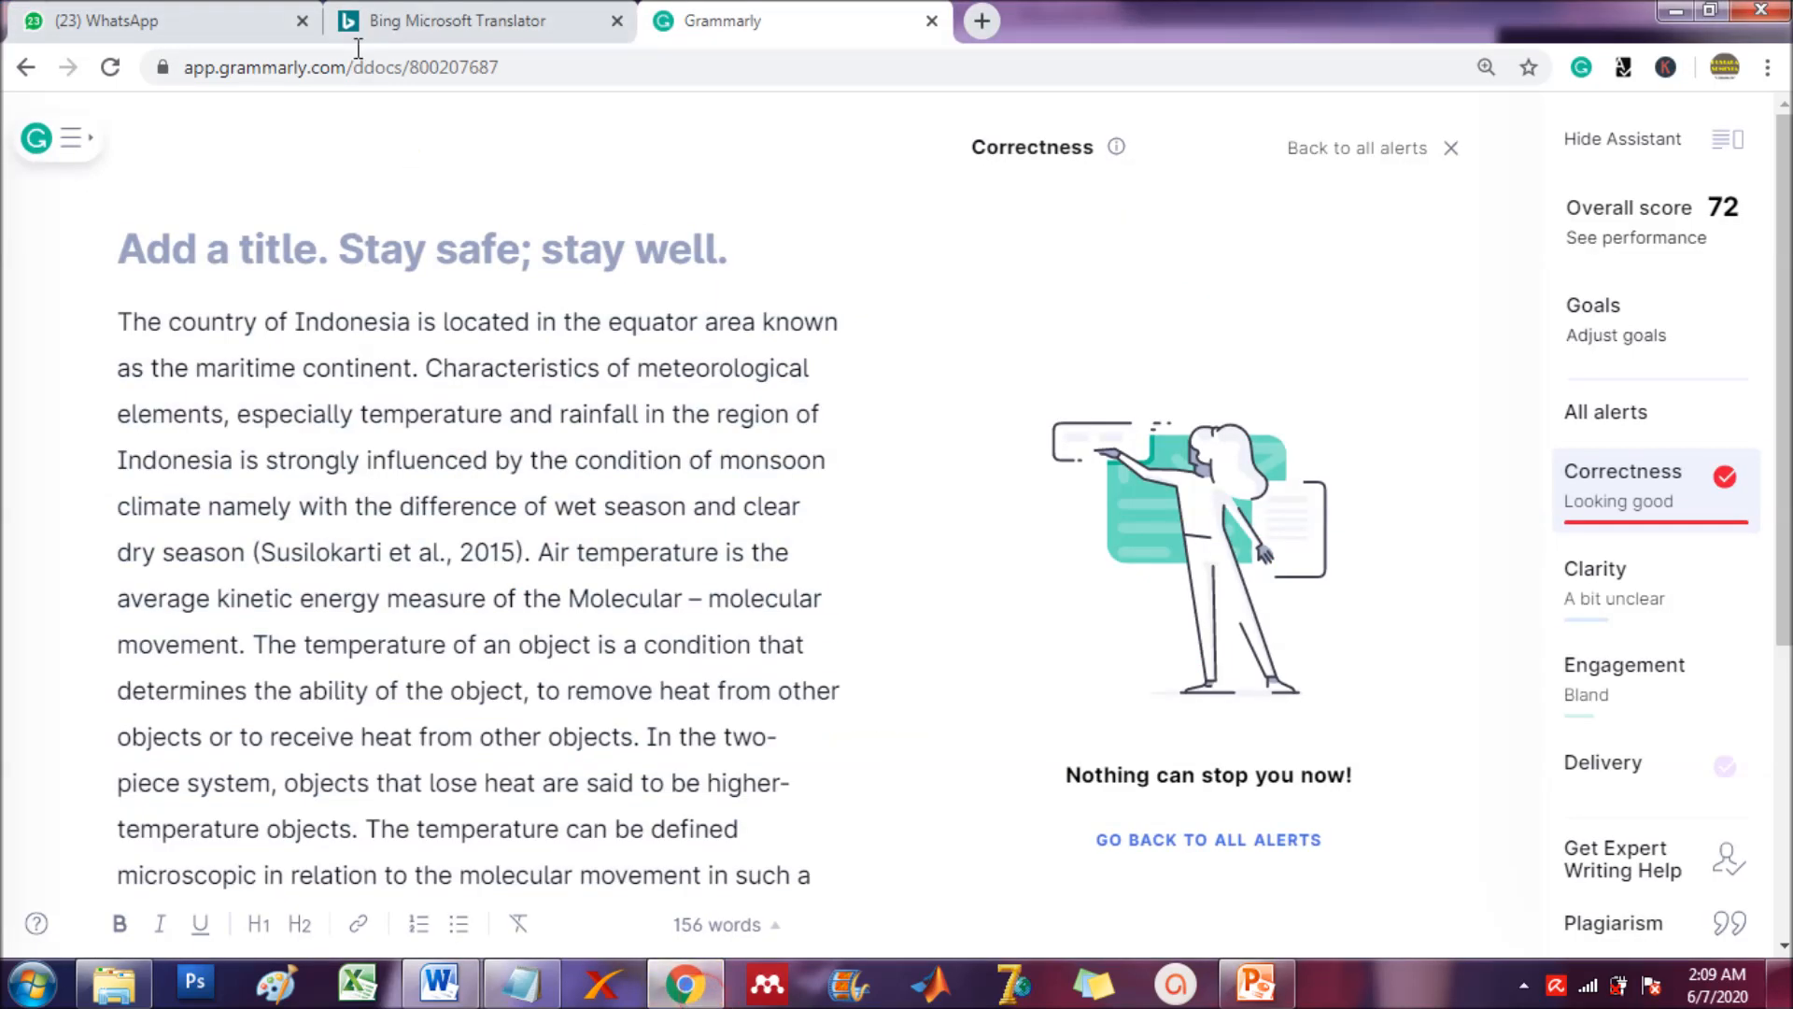
pyautogui.click(439, 21)
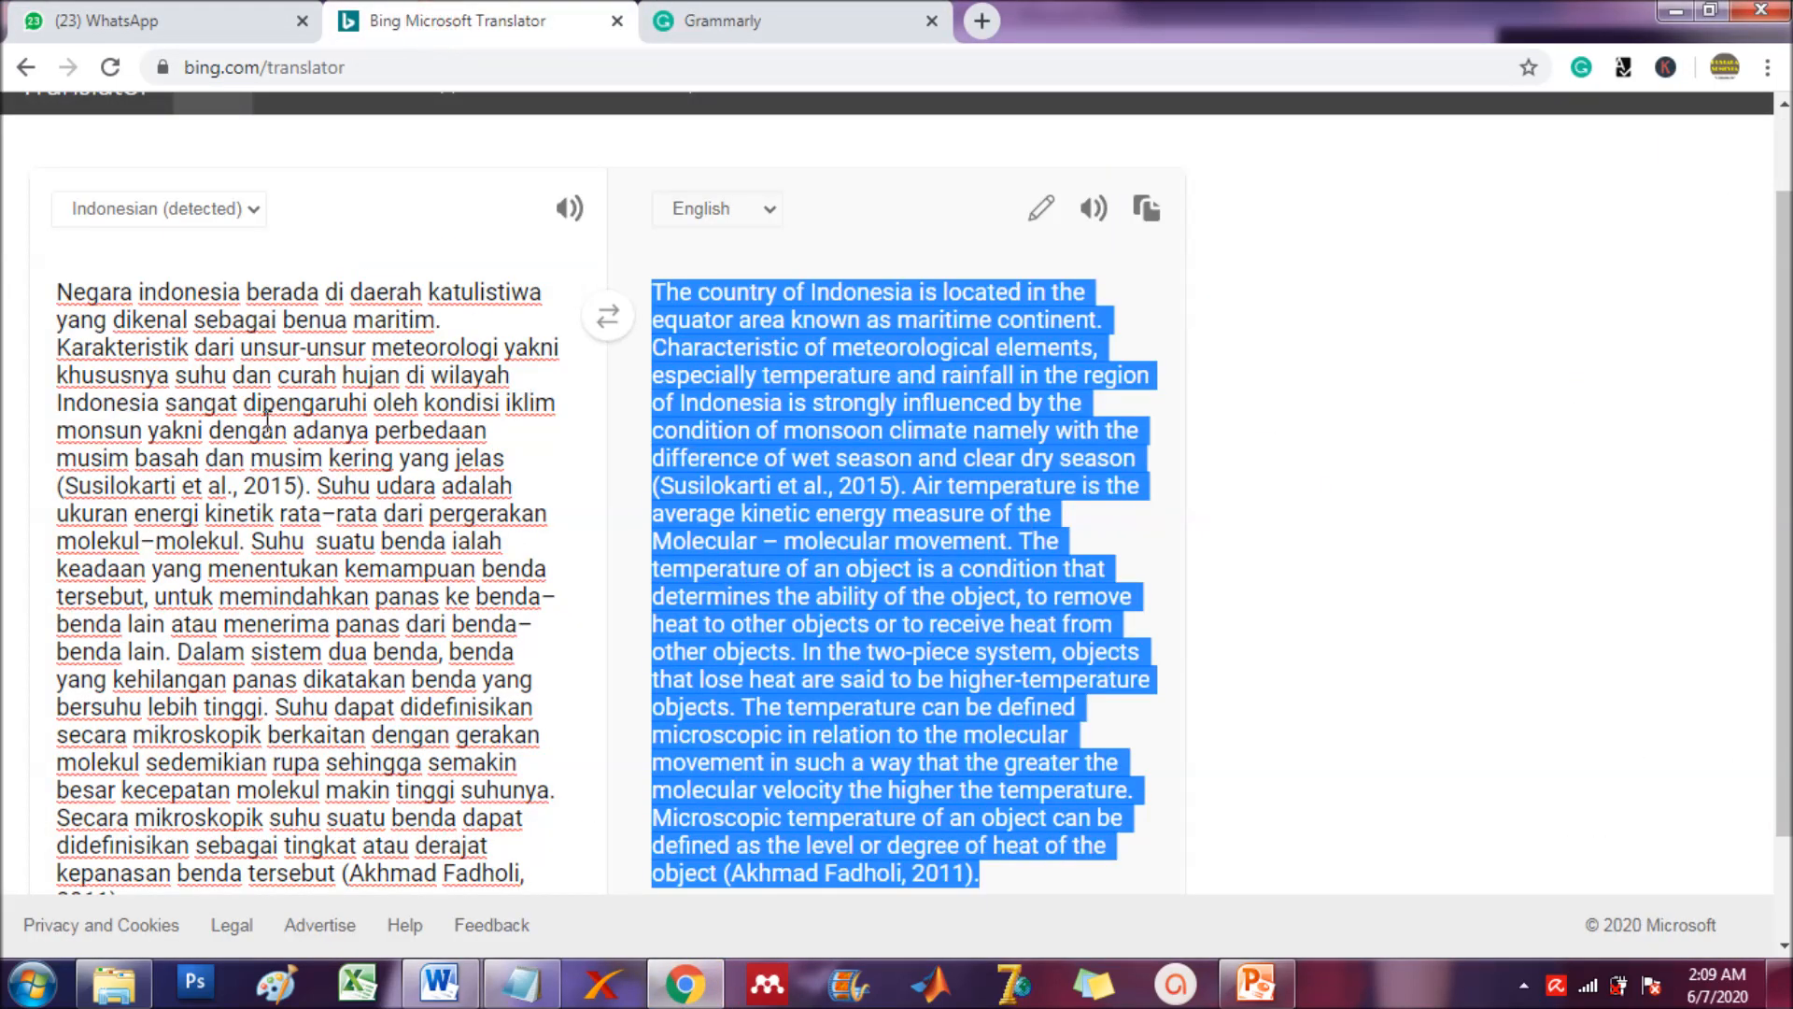
pyautogui.click(439, 983)
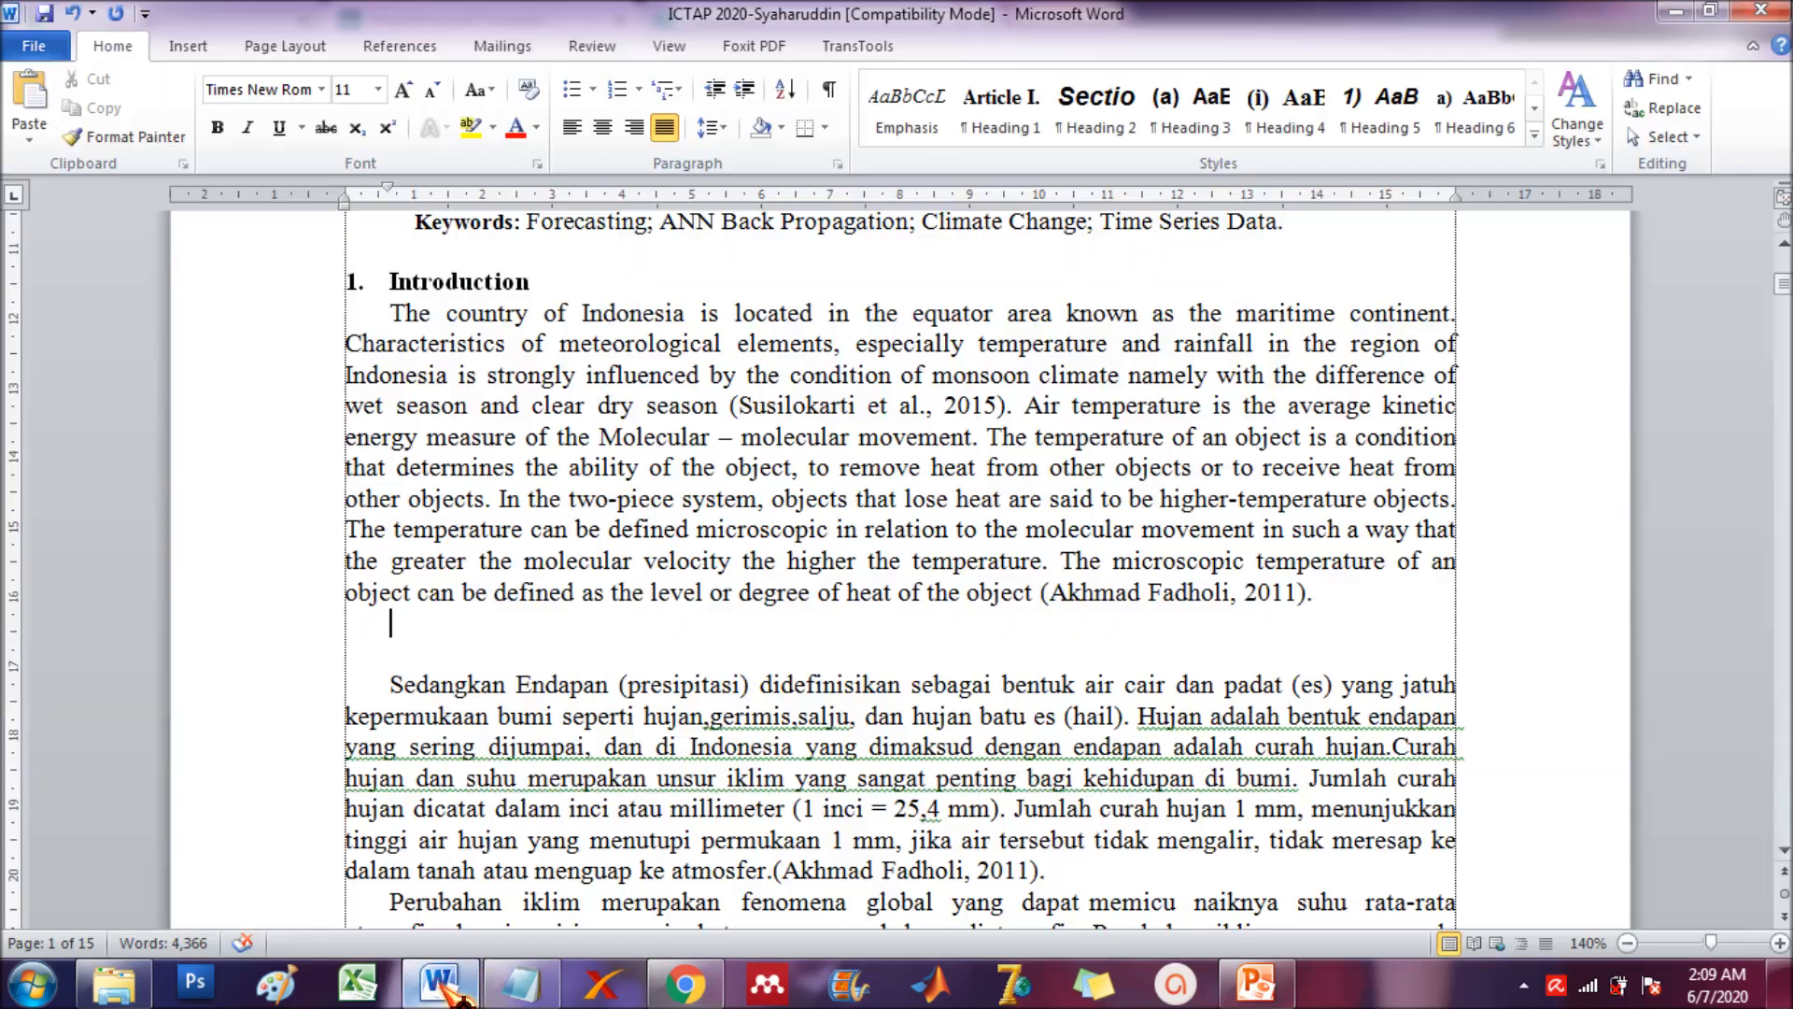
pyautogui.click(472, 439)
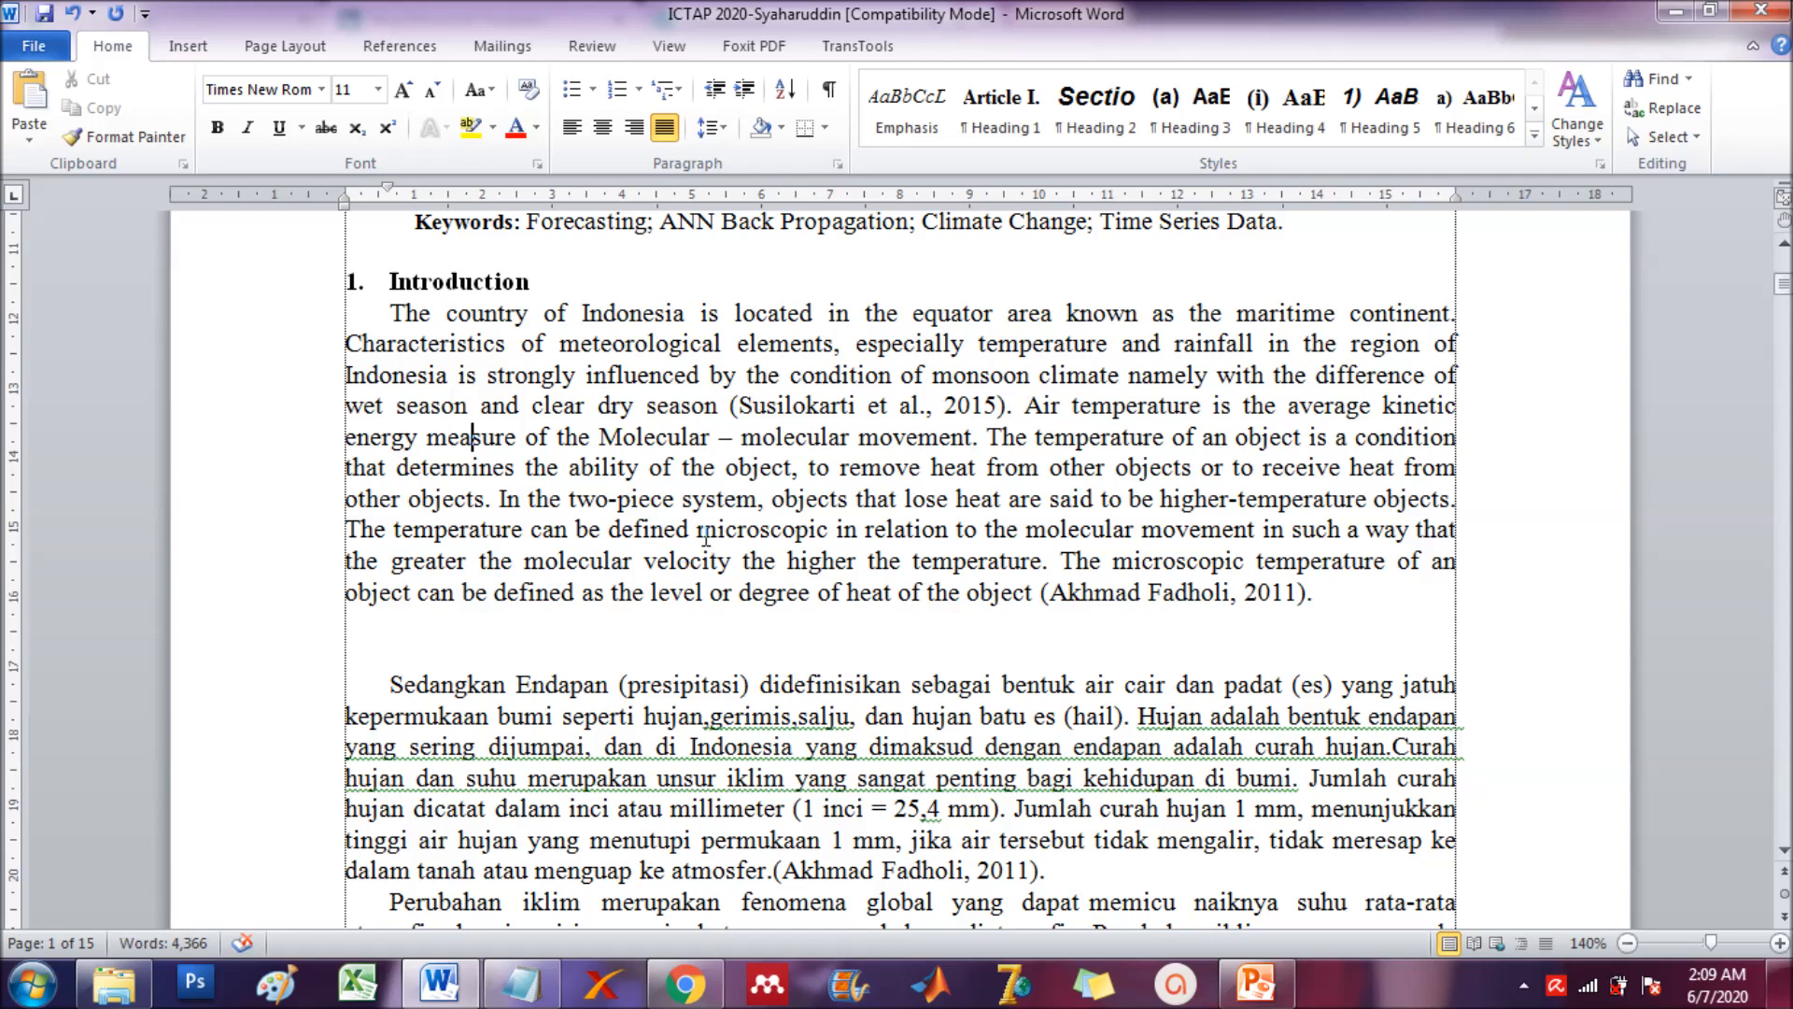
pyautogui.click(521, 984)
pyautogui.click(816, 467)
pyautogui.hotkey('alt', 'Tab')
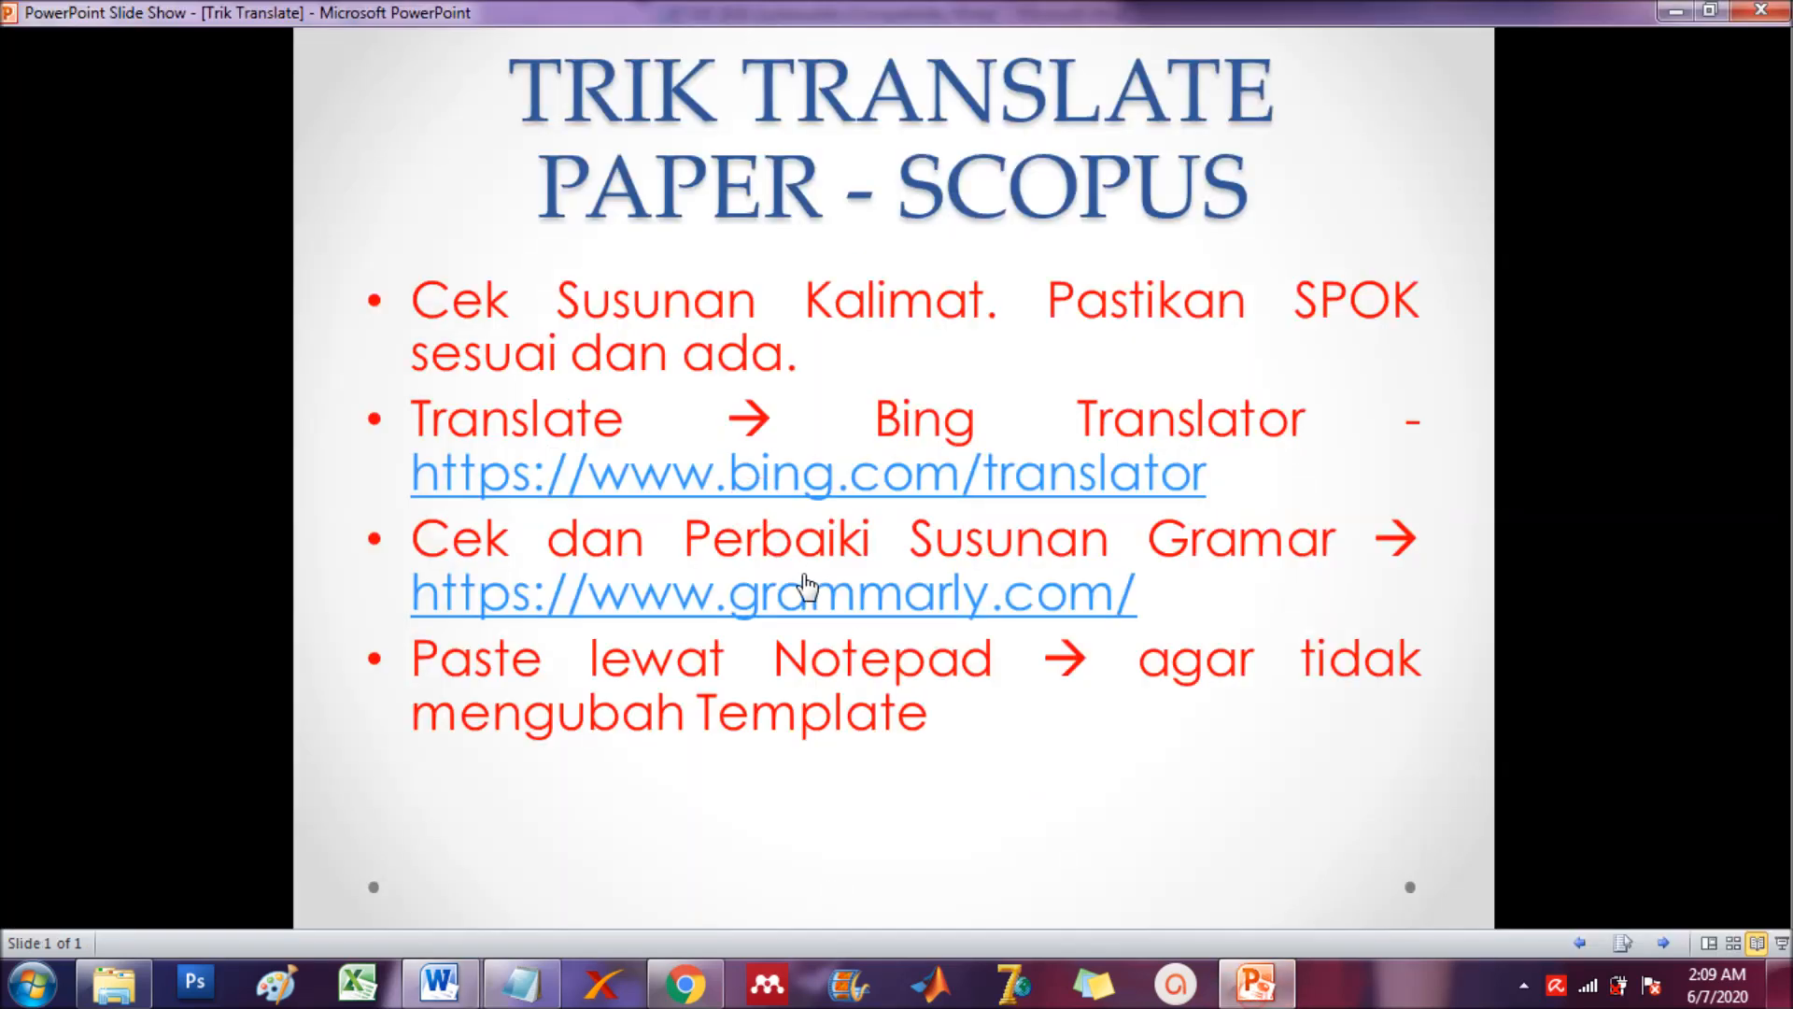
# - Copy the Indonesian paragraph starting "Sedangkan Endapan" from Word and translate it into English in Bing Translator, replacing the previous source text
pyautogui.click(439, 981)
pyautogui.scroll(-2, 537, 664)
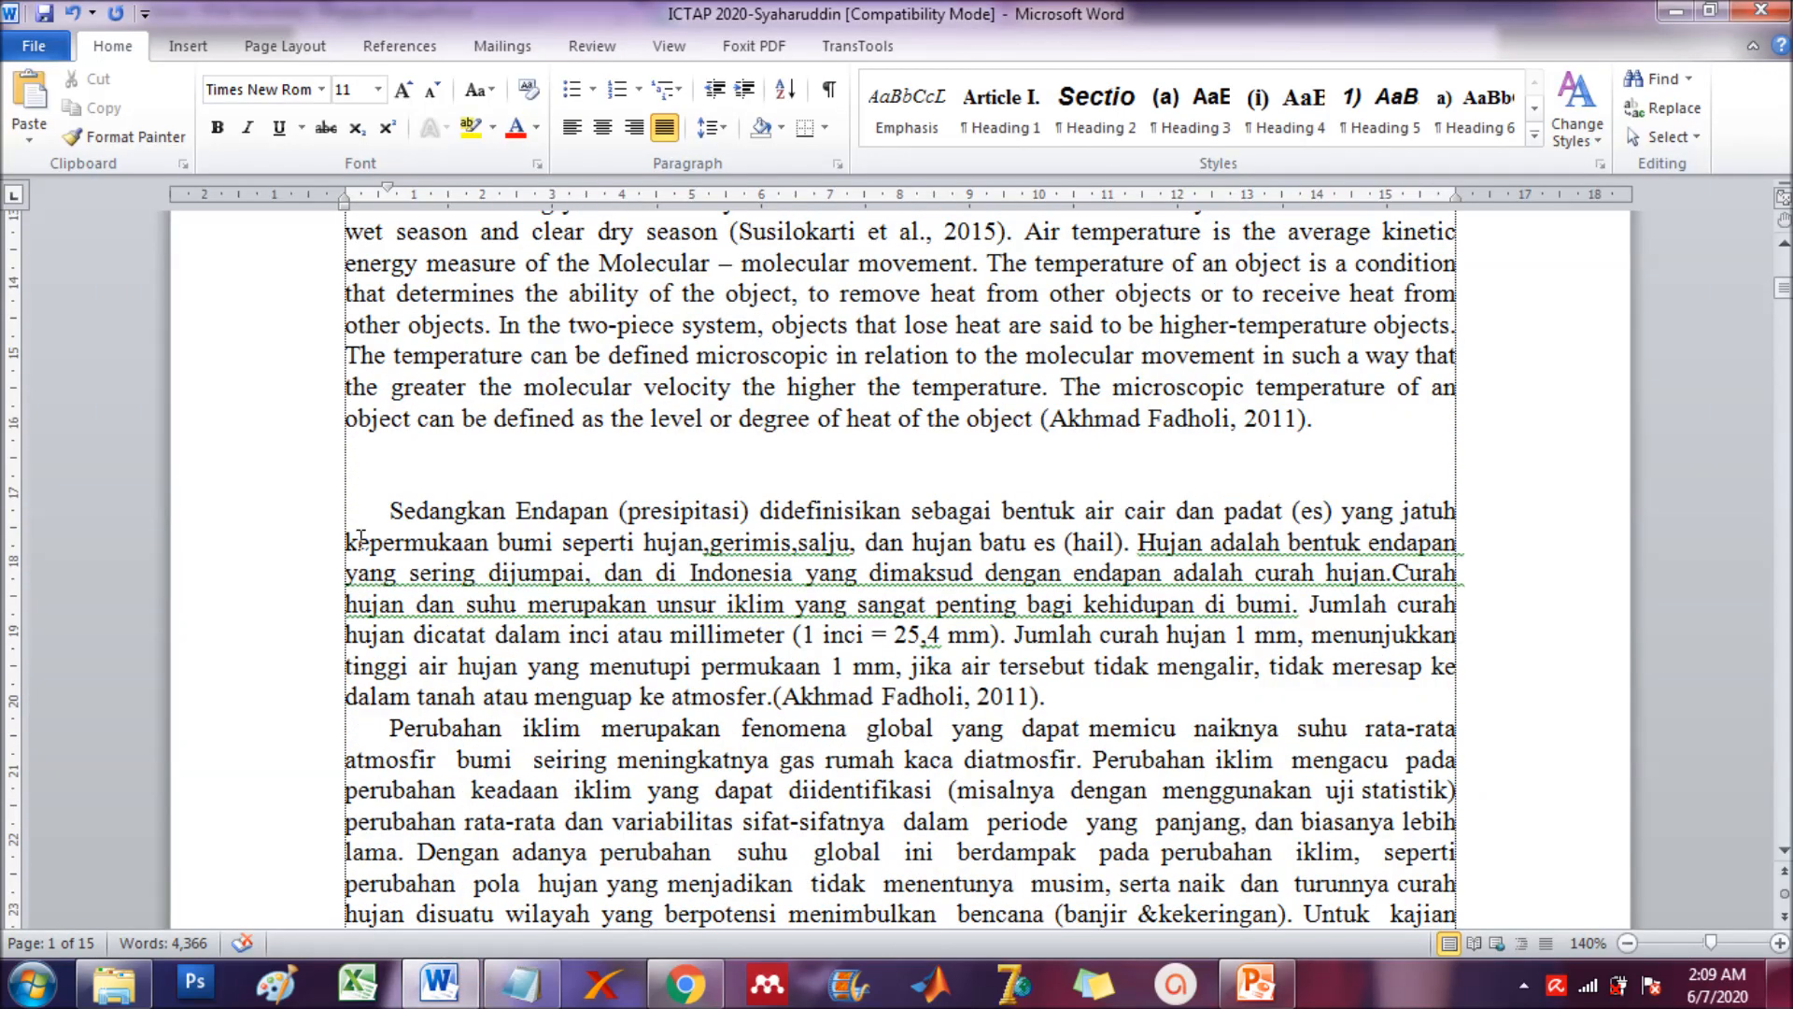
pyautogui.moveTo(390, 514); pyautogui.dragTo(1069, 695)
pyautogui.hotkey('ctrl', 'c')
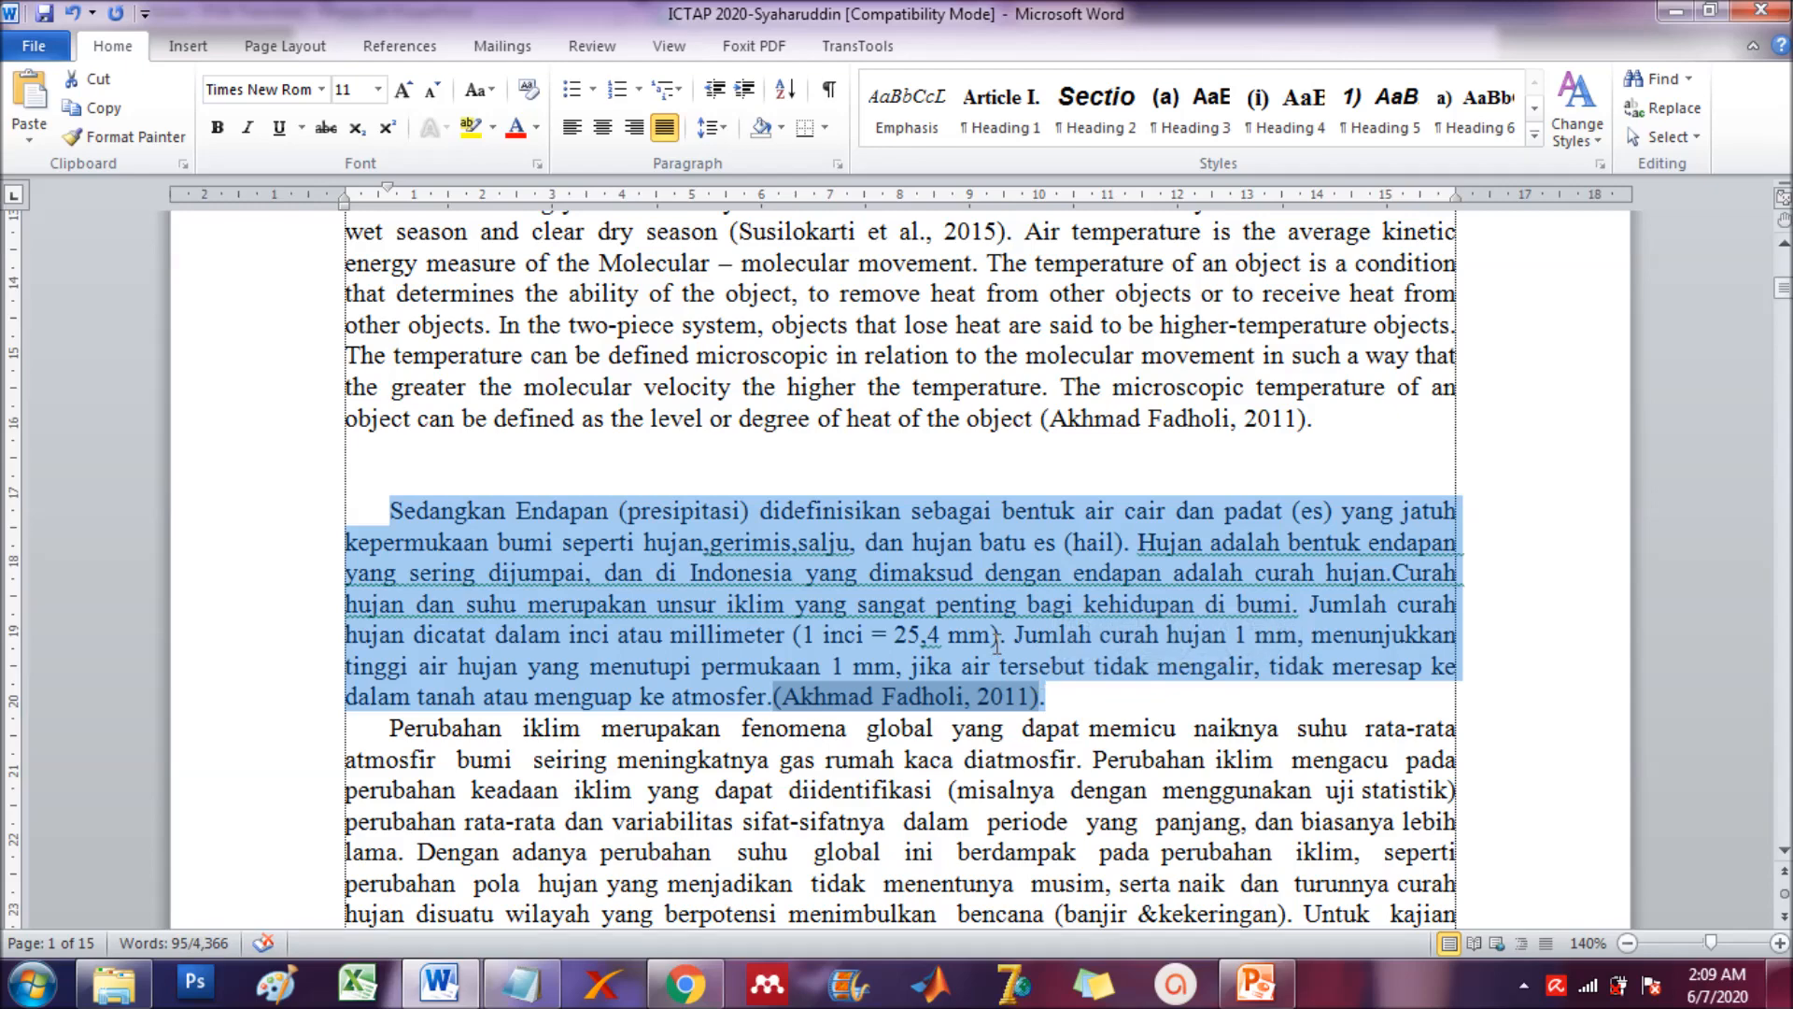
pyautogui.click(685, 984)
pyautogui.click(385, 540)
pyautogui.hotkey('ctrl', 'a')
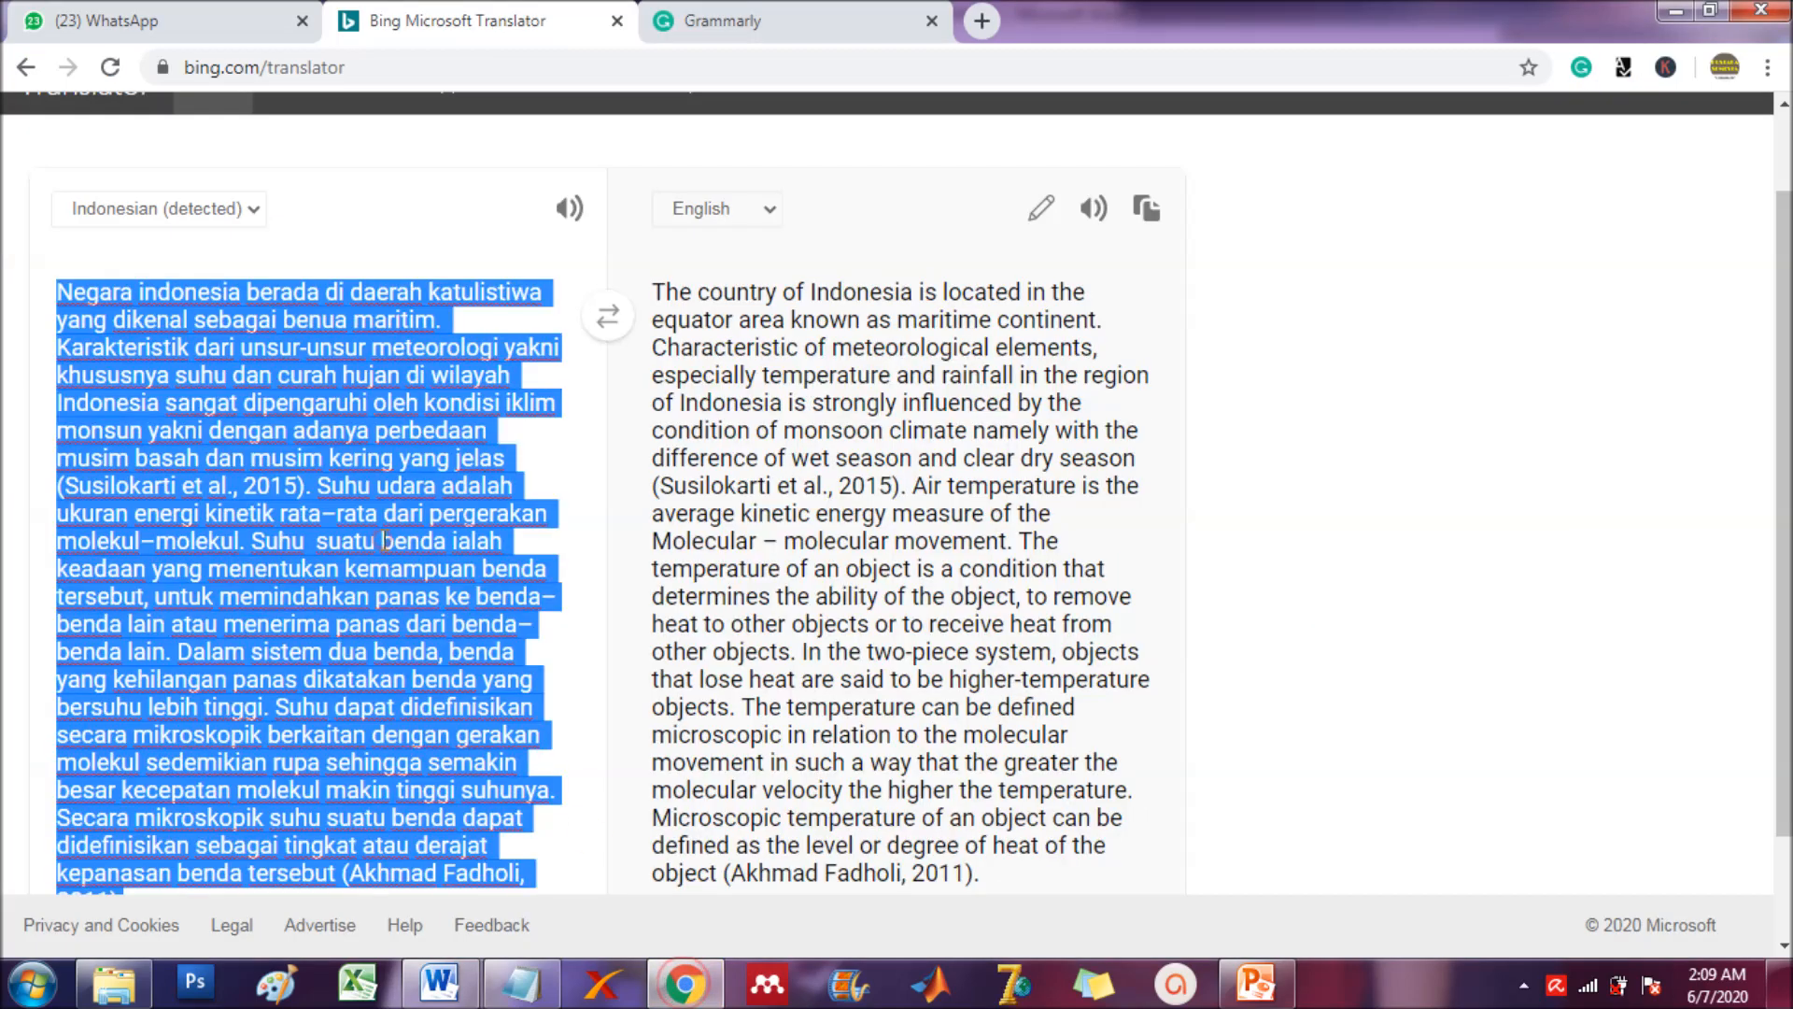
pyautogui.hotkey('ctrl', 'v')
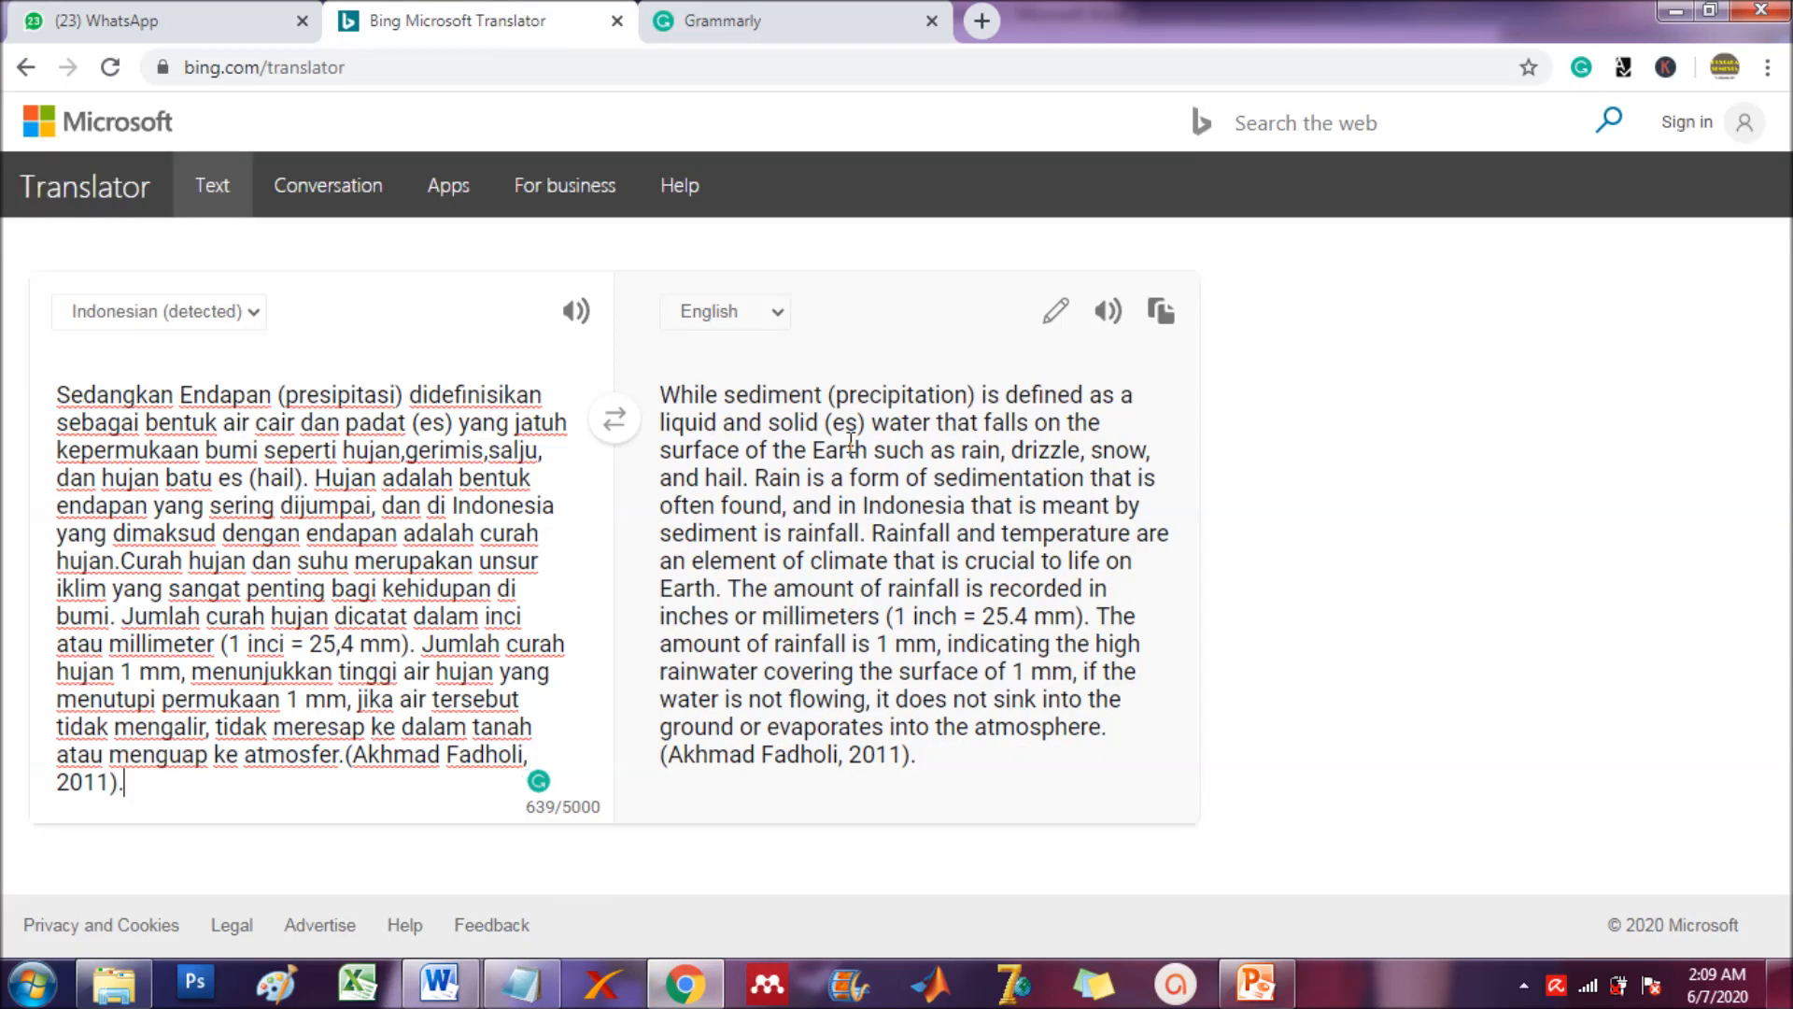
# - Copy the English translation and replace the old text in the Grammarly document with it for checking
pyautogui.click(1161, 314)
pyautogui.click(809, 31)
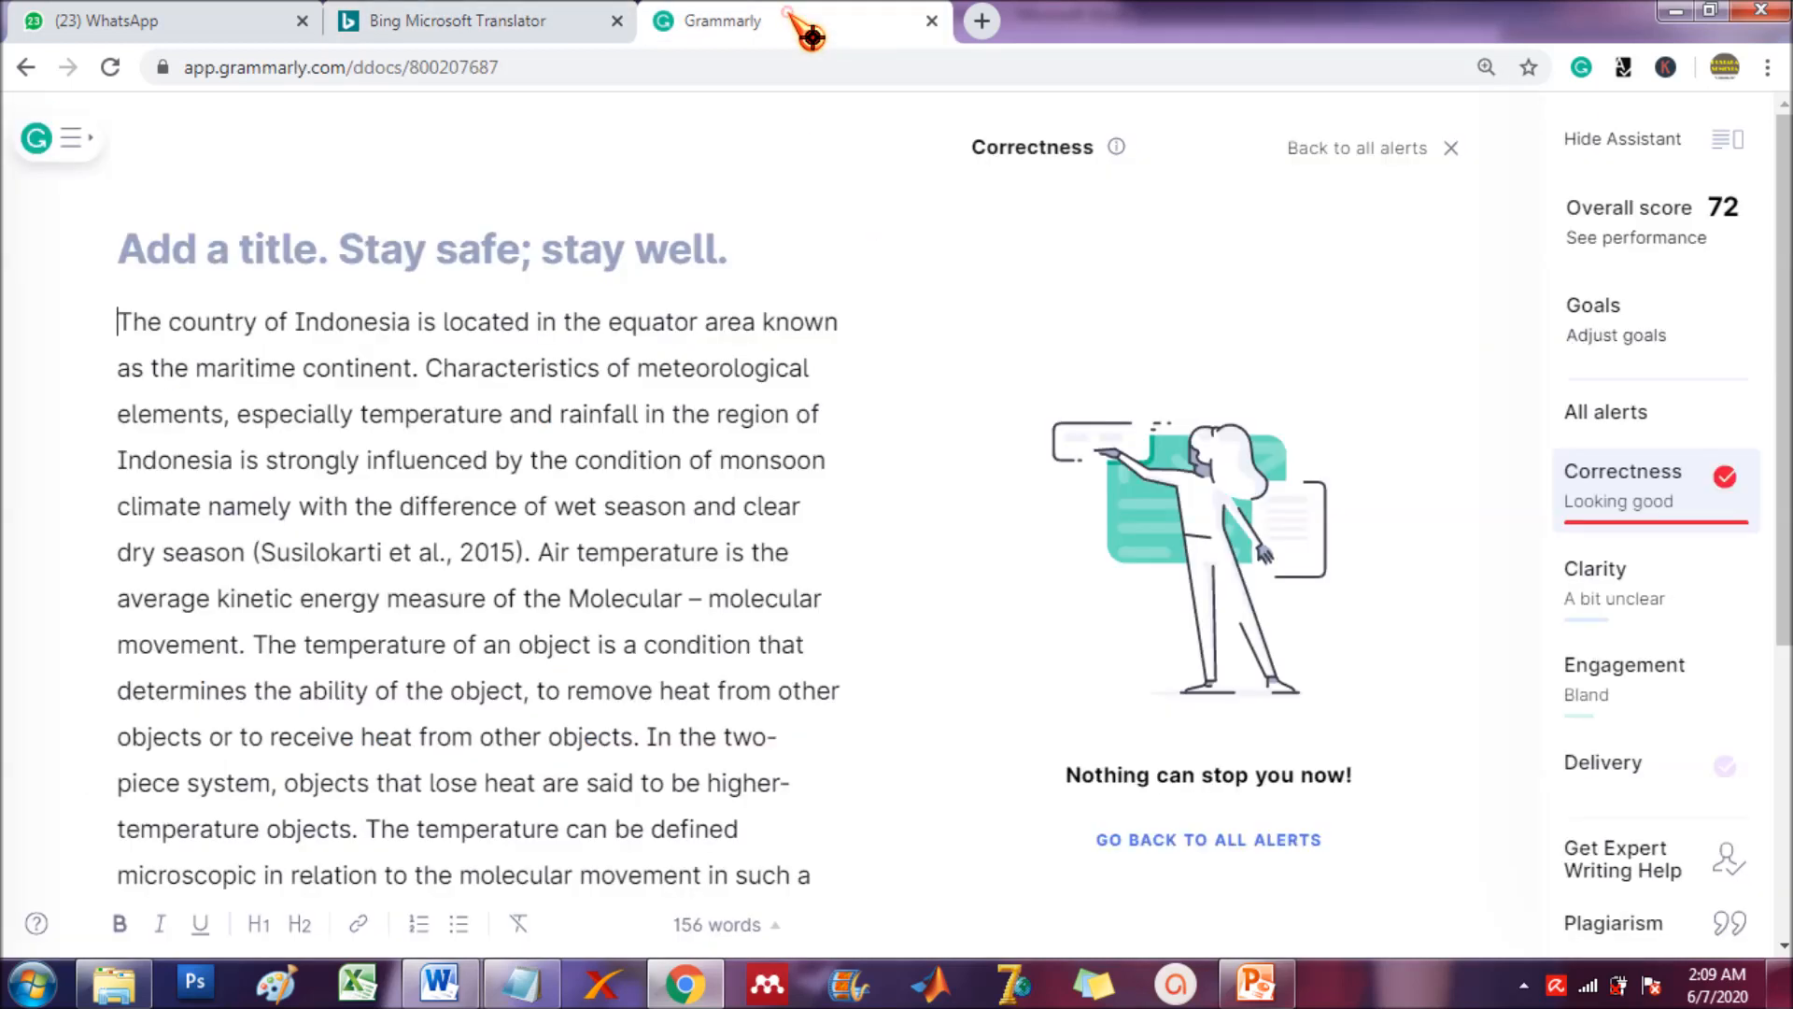
pyautogui.hotkey('ctrl', 'a')
pyautogui.press('BackSpace')
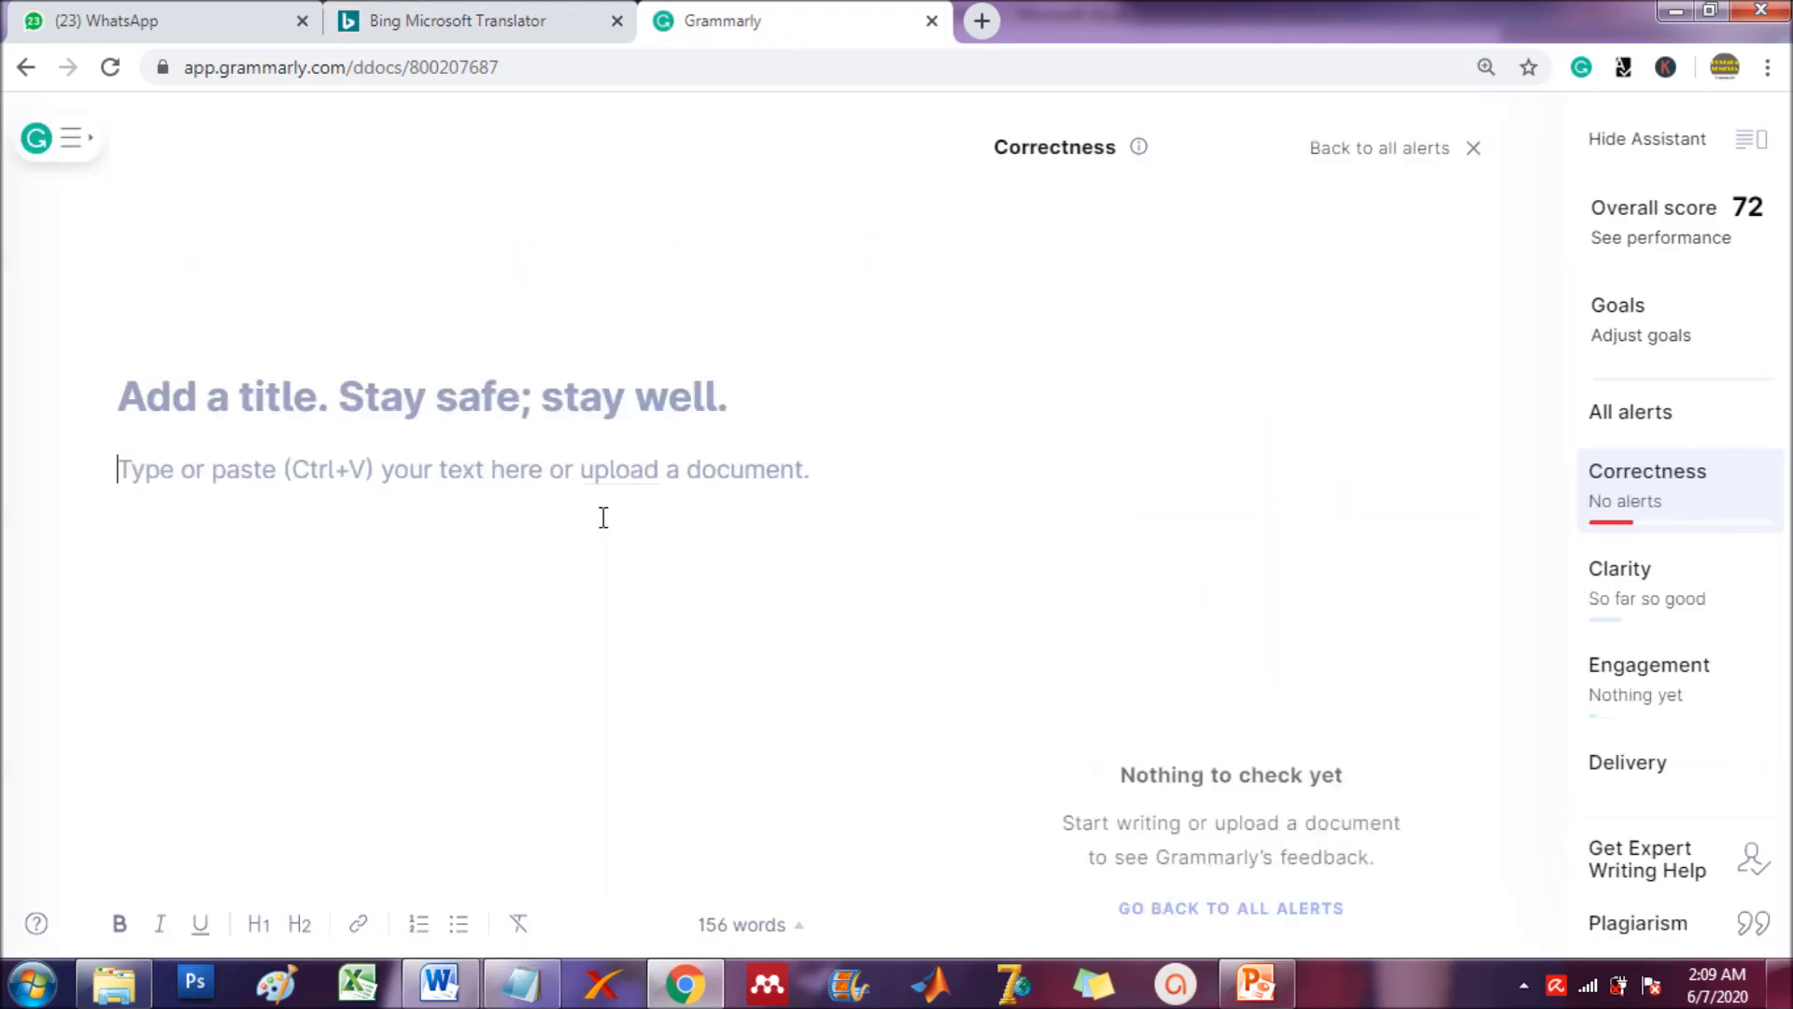
pyautogui.hotkey('ctrl', 'v')
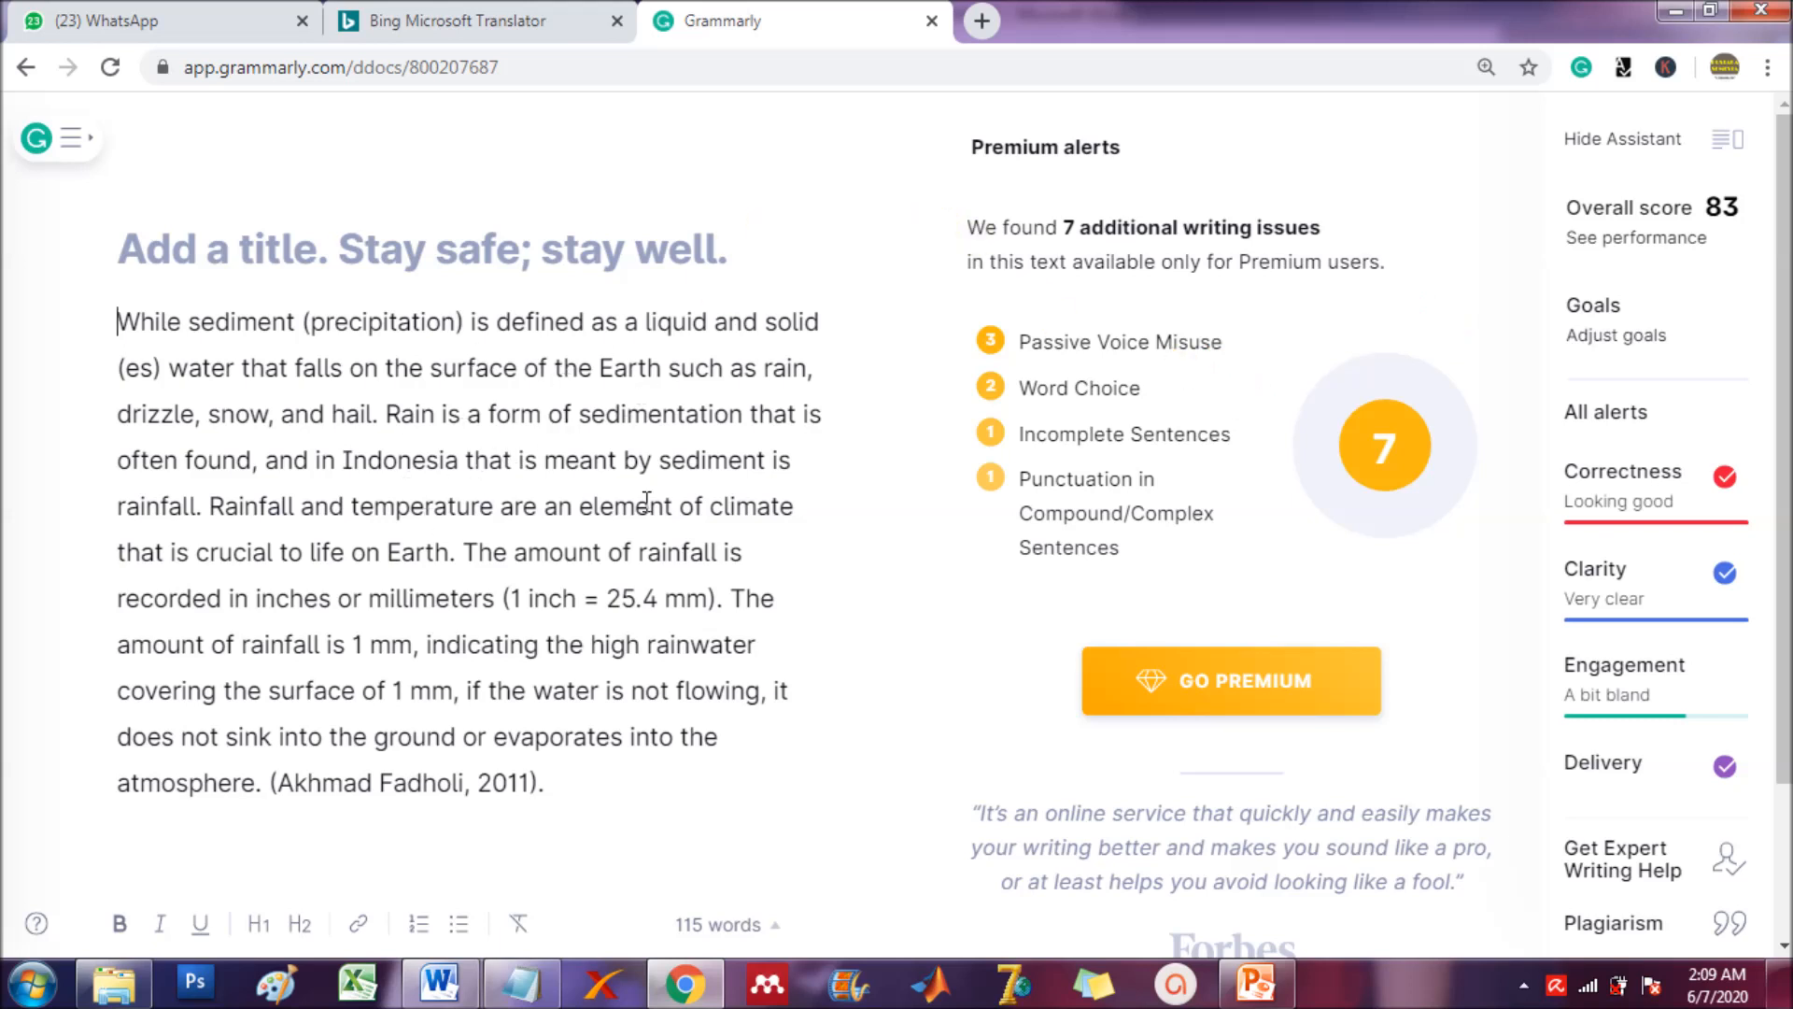
# - Copy the checked paragraph from Grammarly and paste it in Word as a new paragraph directly below the "Sedangkan Endapan" paragraph
pyautogui.tripleClick(589, 617)
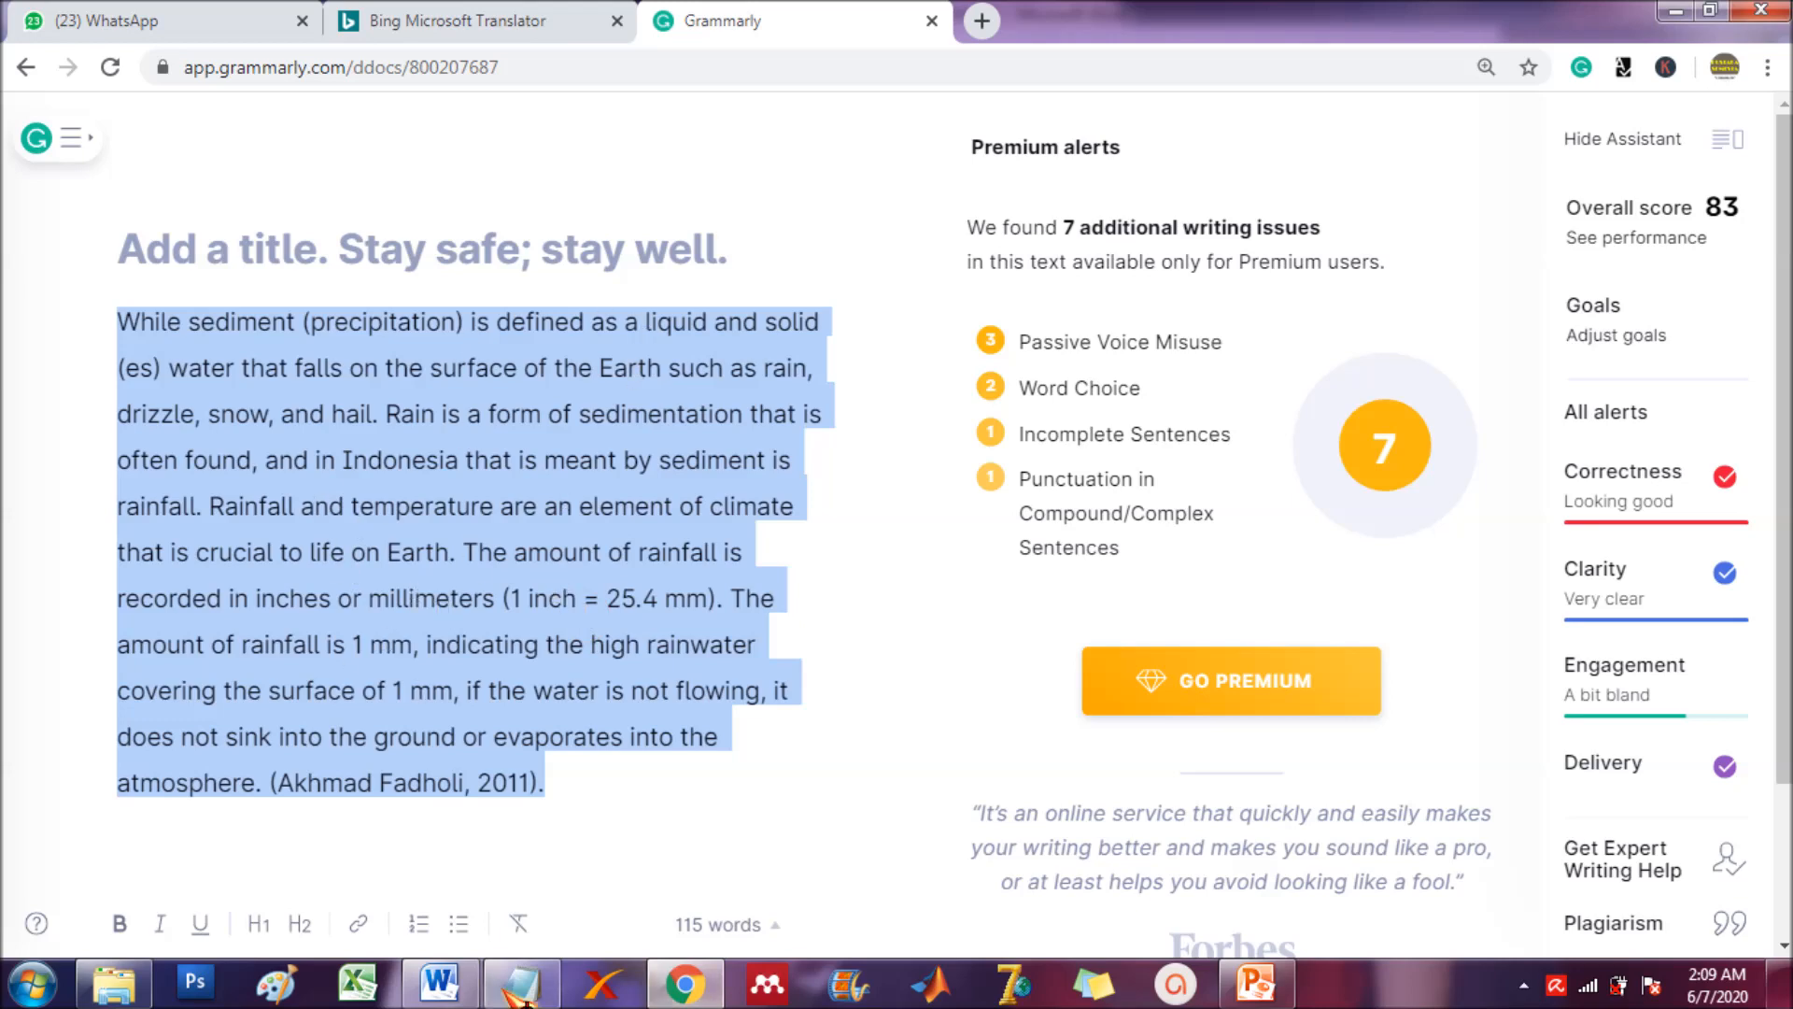
pyautogui.click(439, 981)
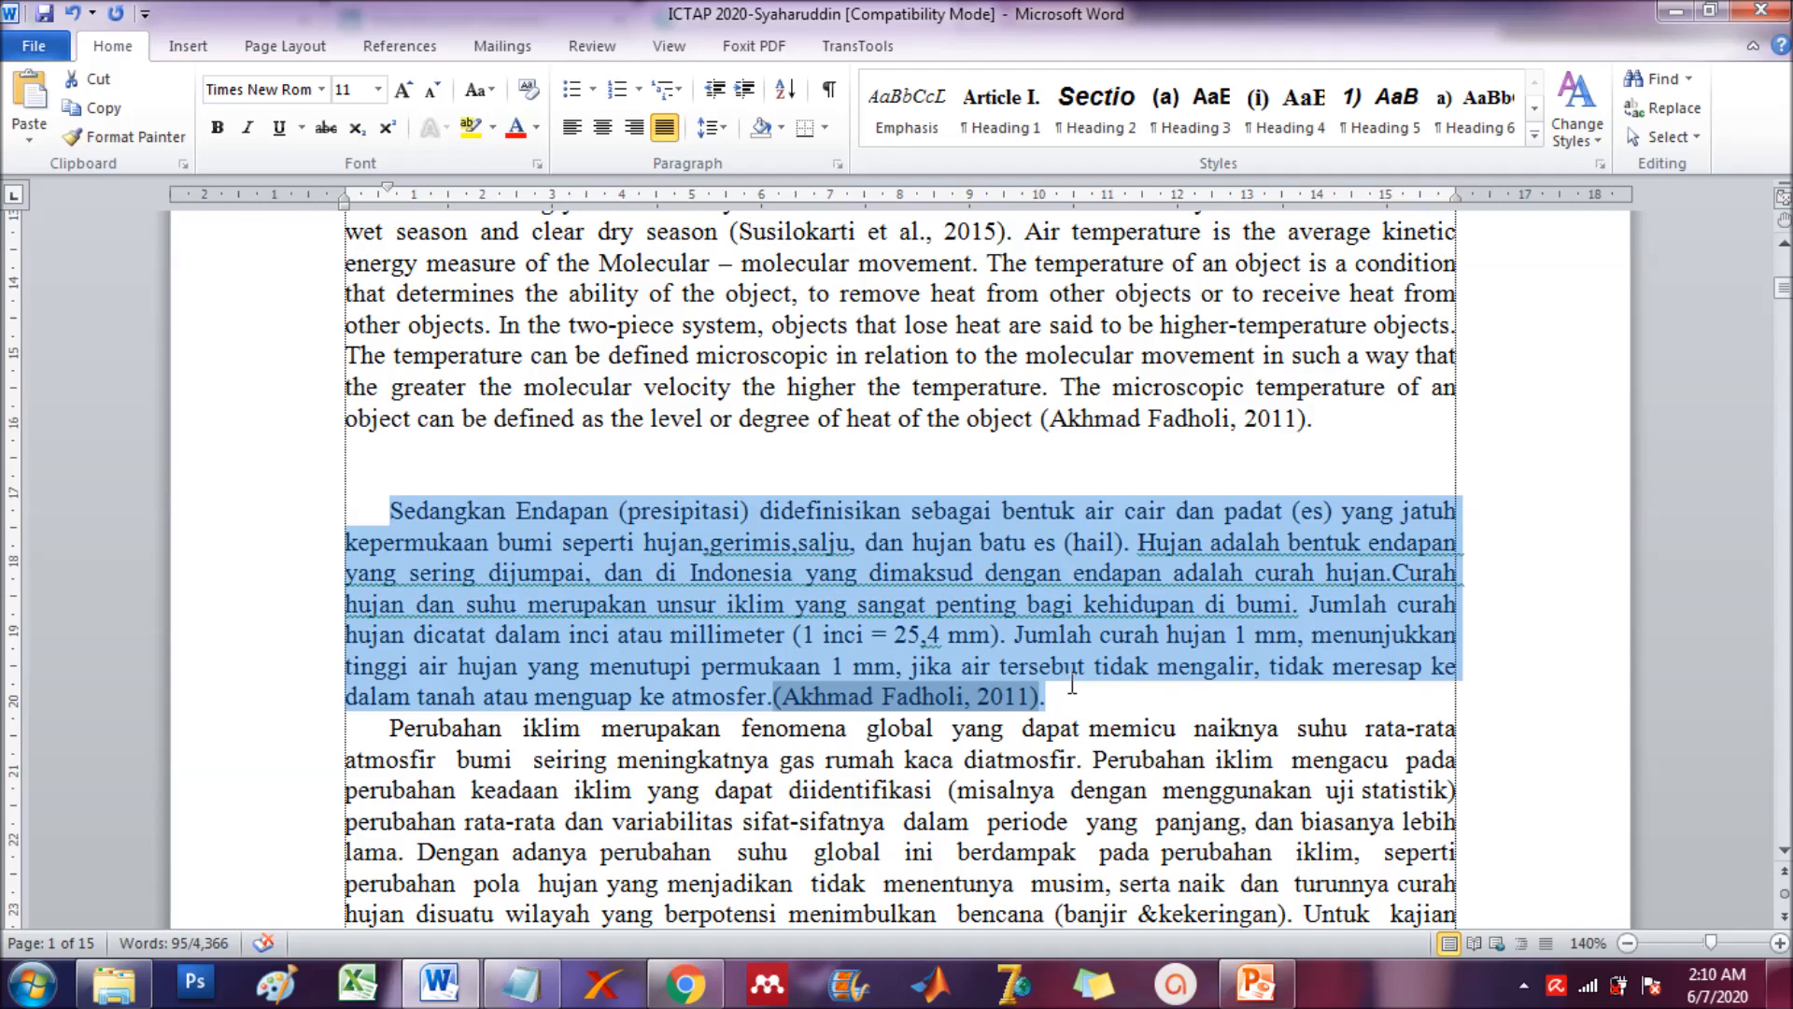
pyautogui.click(1070, 691)
pyautogui.press('Return')
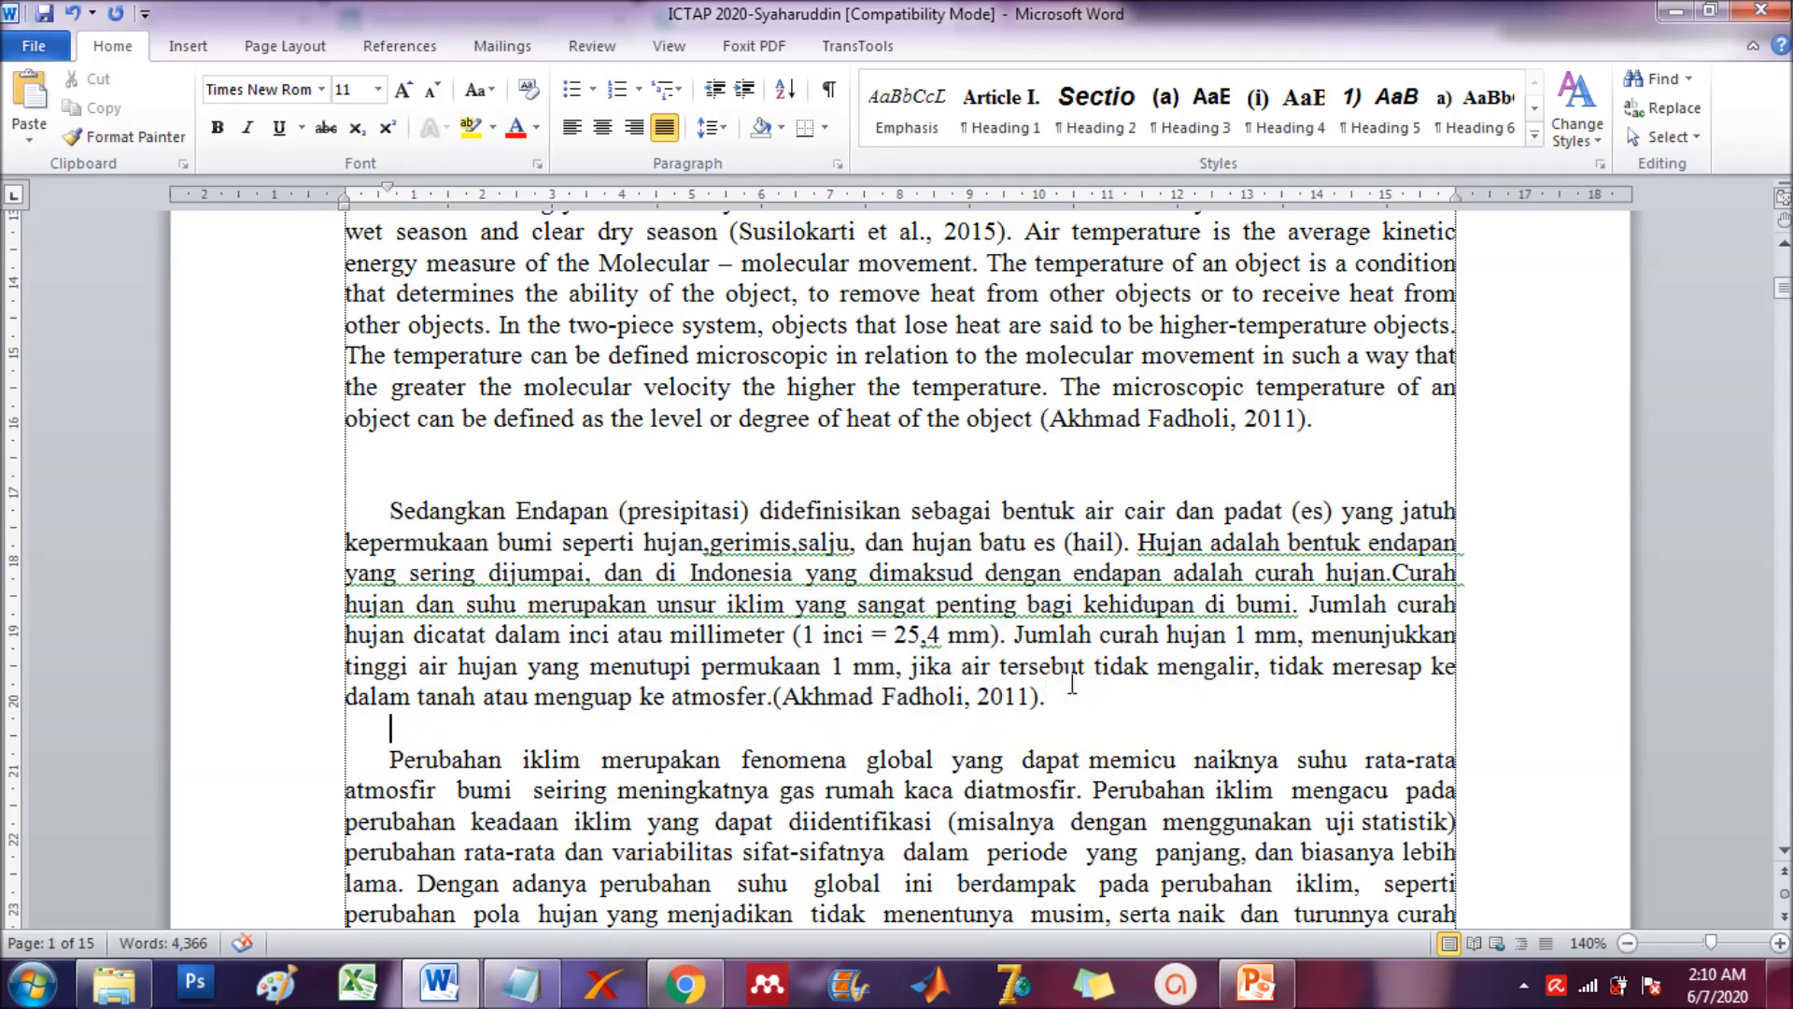
pyautogui.hotkey('ctrl', 'v')
pyautogui.scroll(4, 1072, 684)
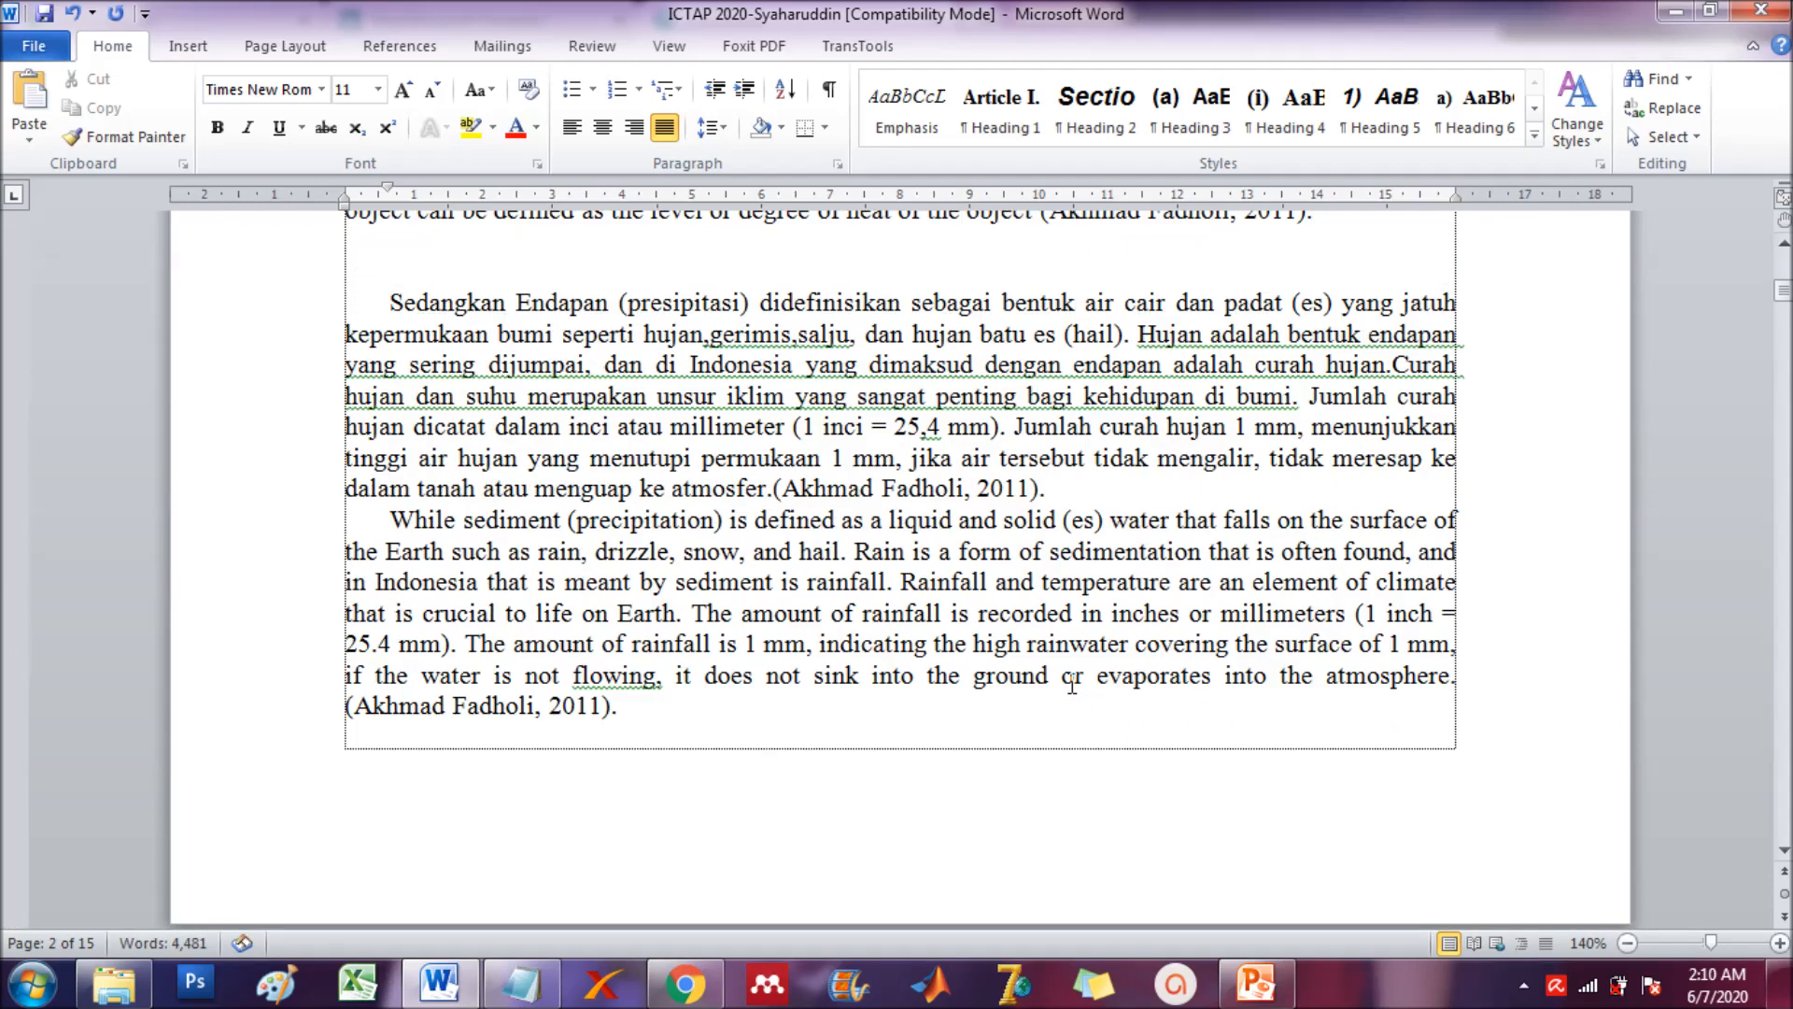
# - Replace the plain-text 2011 citation ending the "While sediment" paragraph with the citation field copied from the Indonesian paragraph above, and check the field
pyautogui.moveTo(773, 487); pyautogui.dragTo(1044, 483)
pyautogui.moveTo(634, 707); pyautogui.dragTo(355, 707)
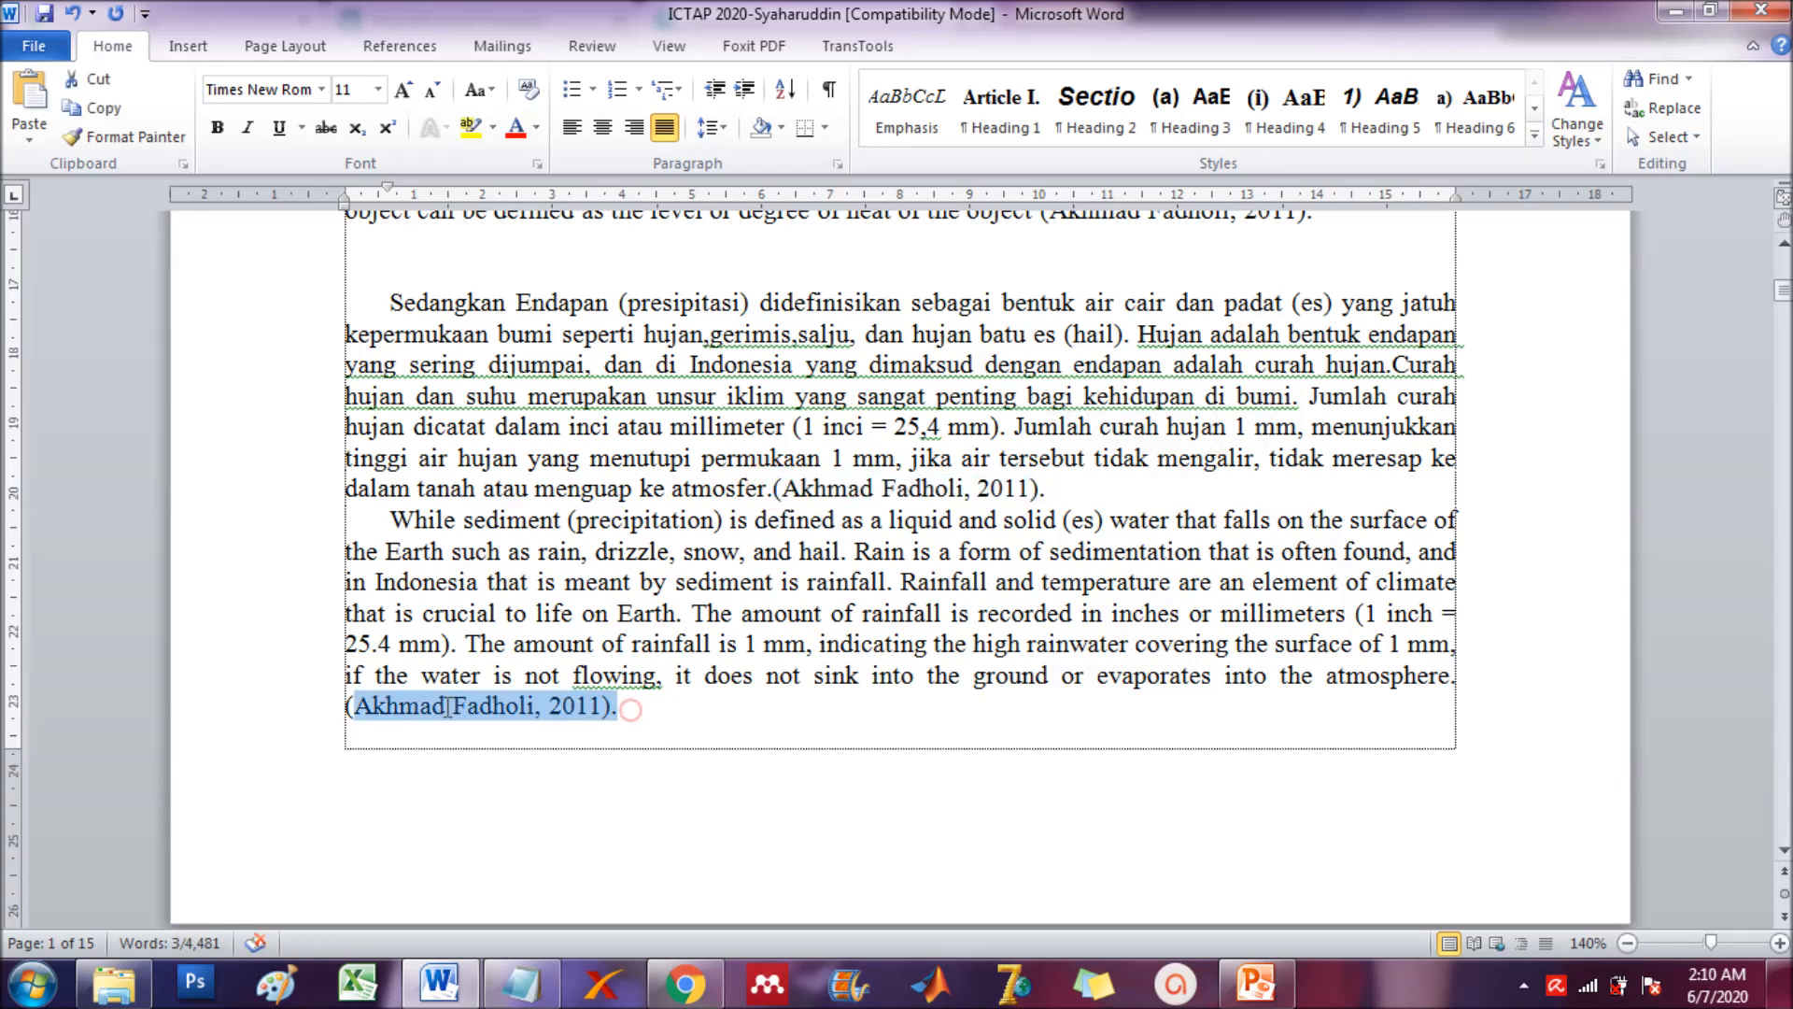
pyautogui.press('BackSpace')
pyautogui.press('BackSpace')
pyautogui.press('BackSpace')
pyautogui.press('BackSpace')
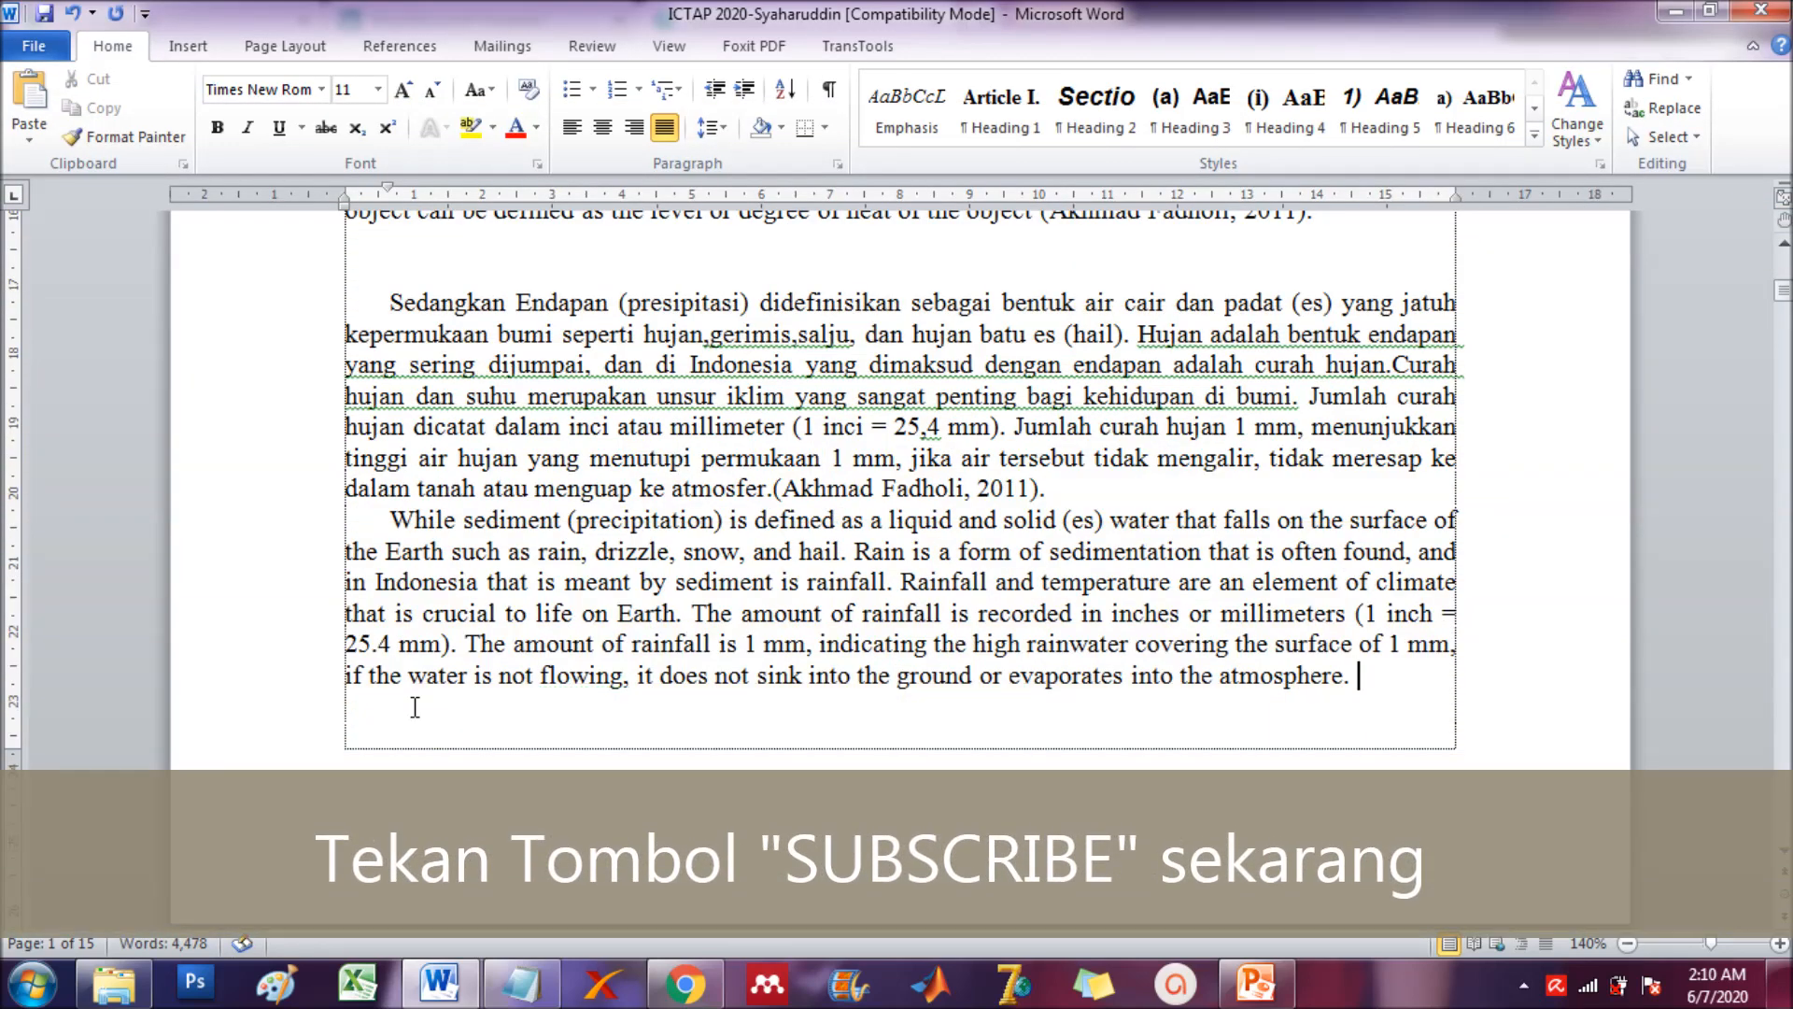
pyautogui.hotkey('ctrl', 'v')
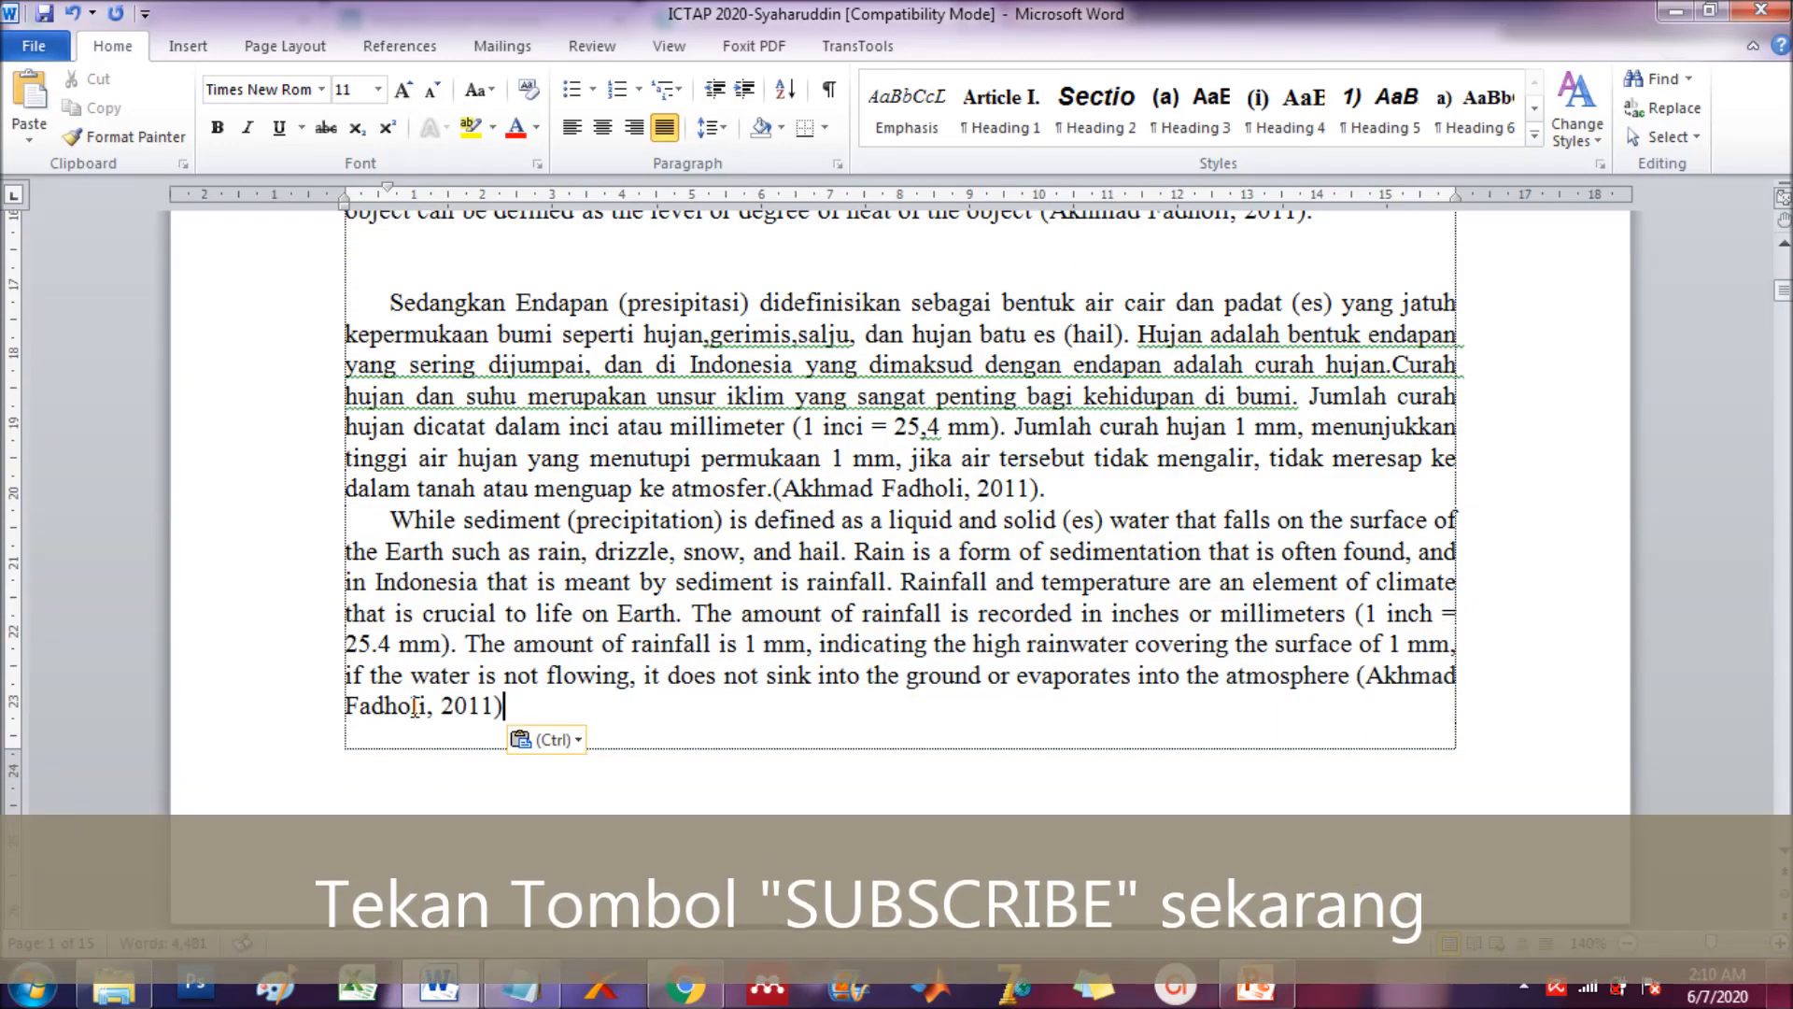
pyautogui.moveTo(441, 714); pyautogui.dragTo(1359, 675)
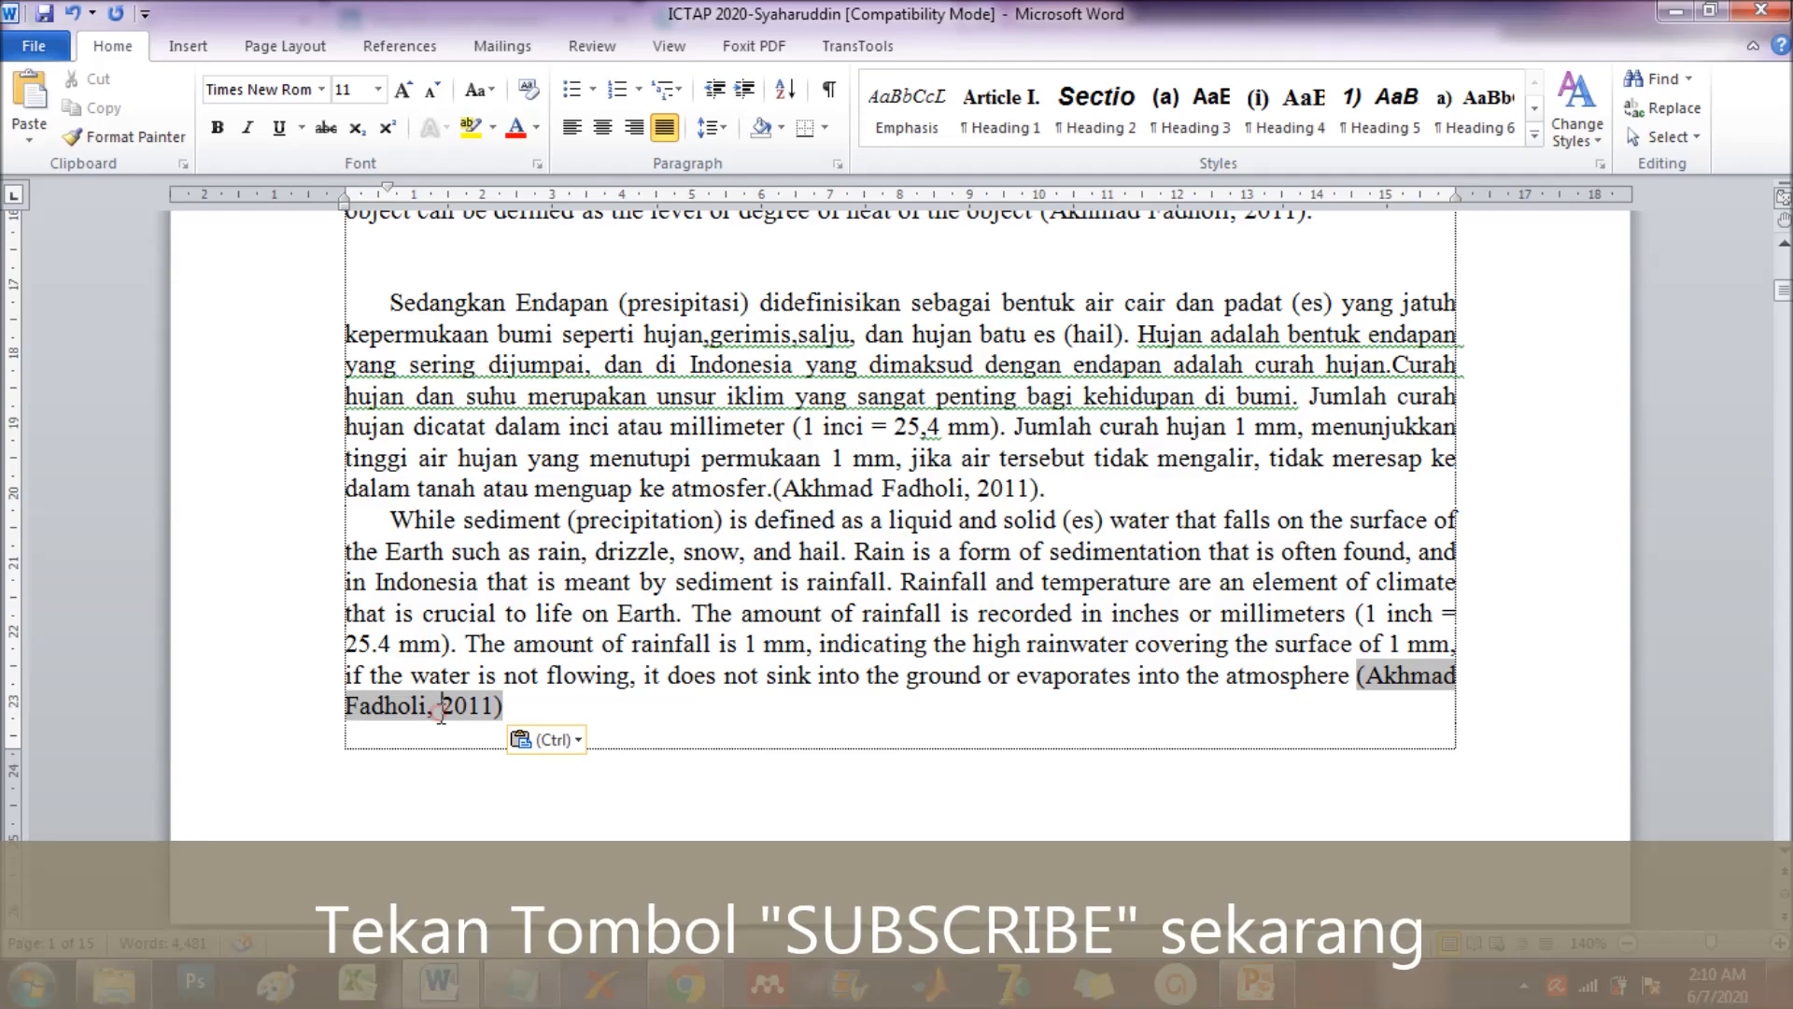
# - Skim the remaining Indonesian paragraphs in Word and the Grammarly text, and reveal the next bullet on the PowerPoint slide
pyautogui.click(563, 543)
pyautogui.scroll(-3, 809, 657)
pyautogui.scroll(-20, 809, 656)
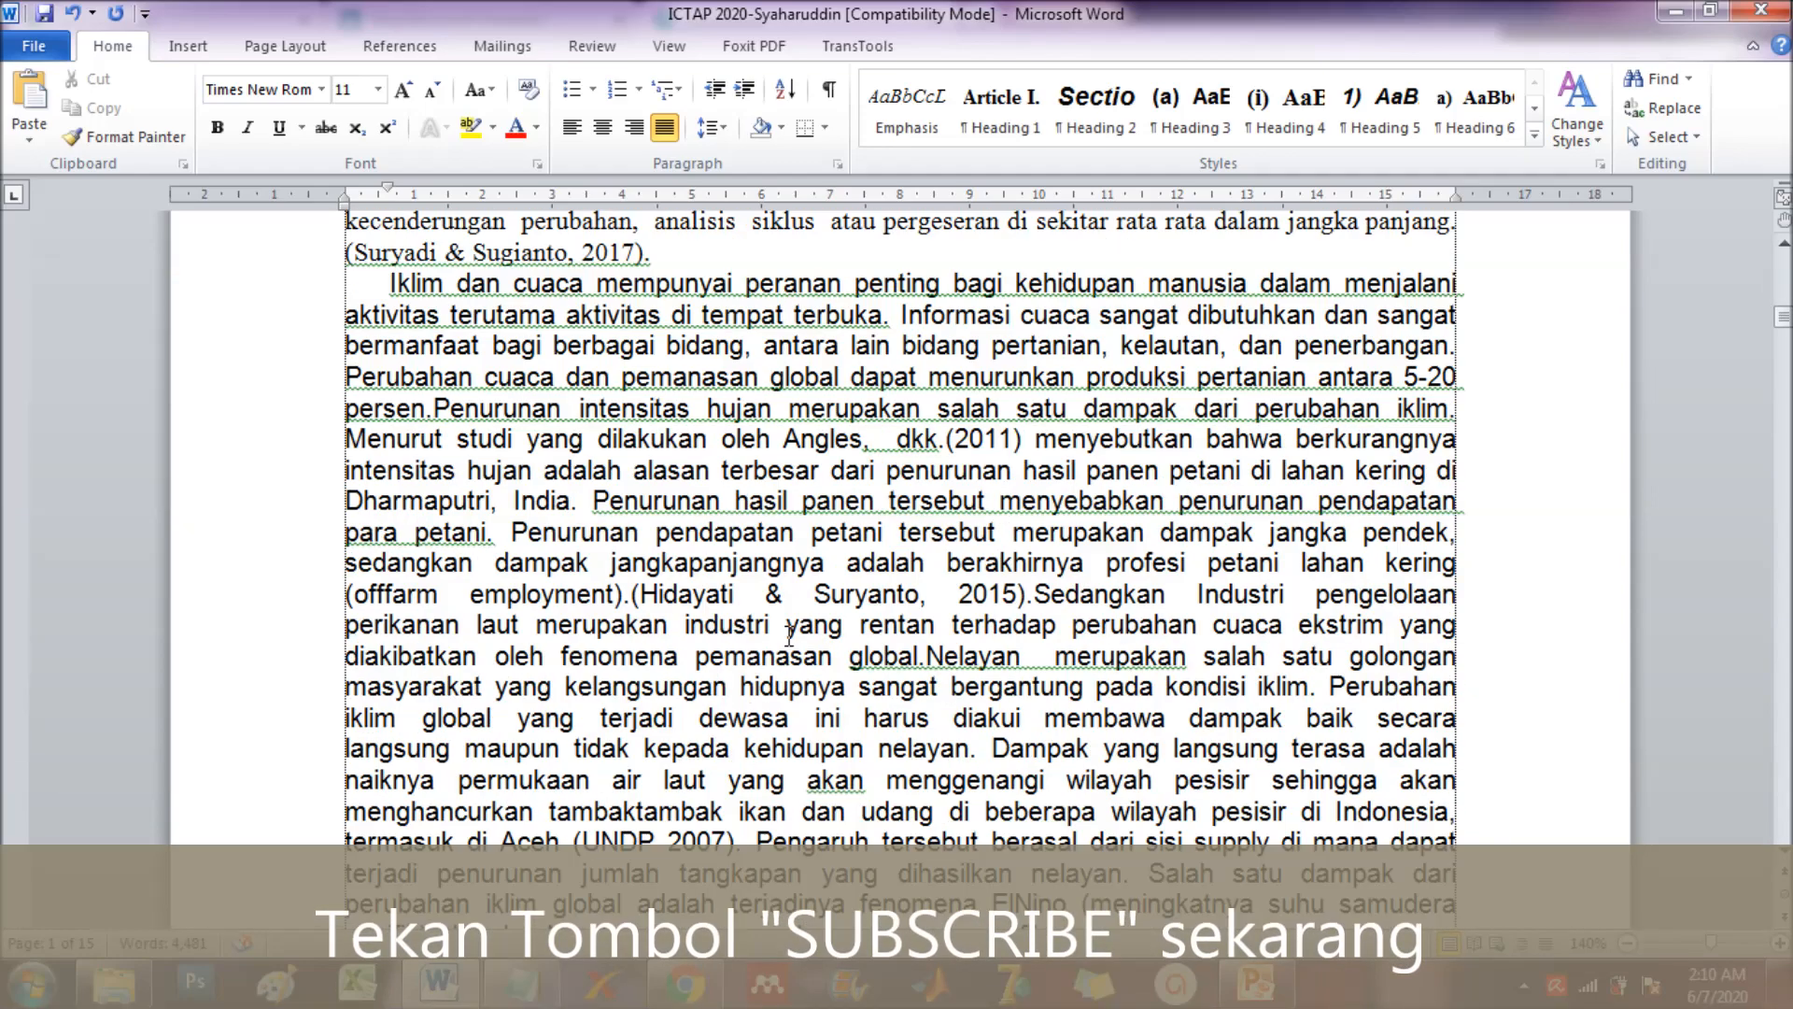
pyautogui.scroll(-8, 789, 635)
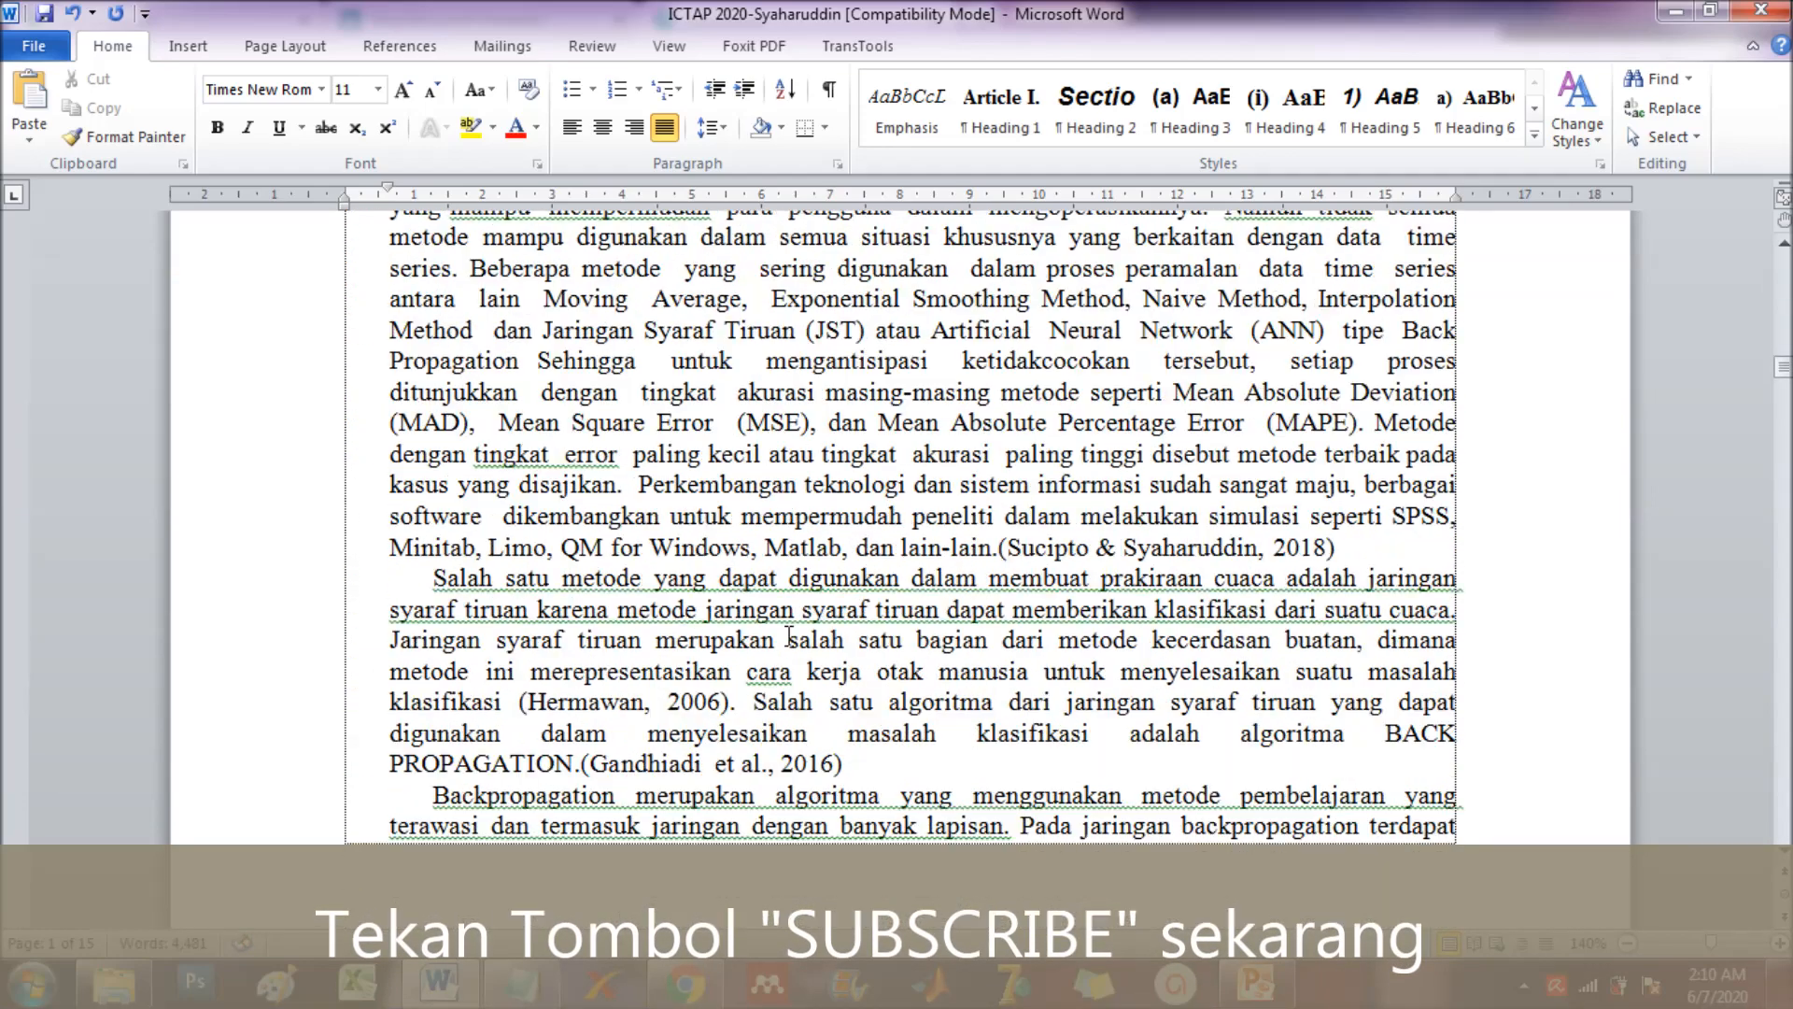
pyautogui.click(684, 983)
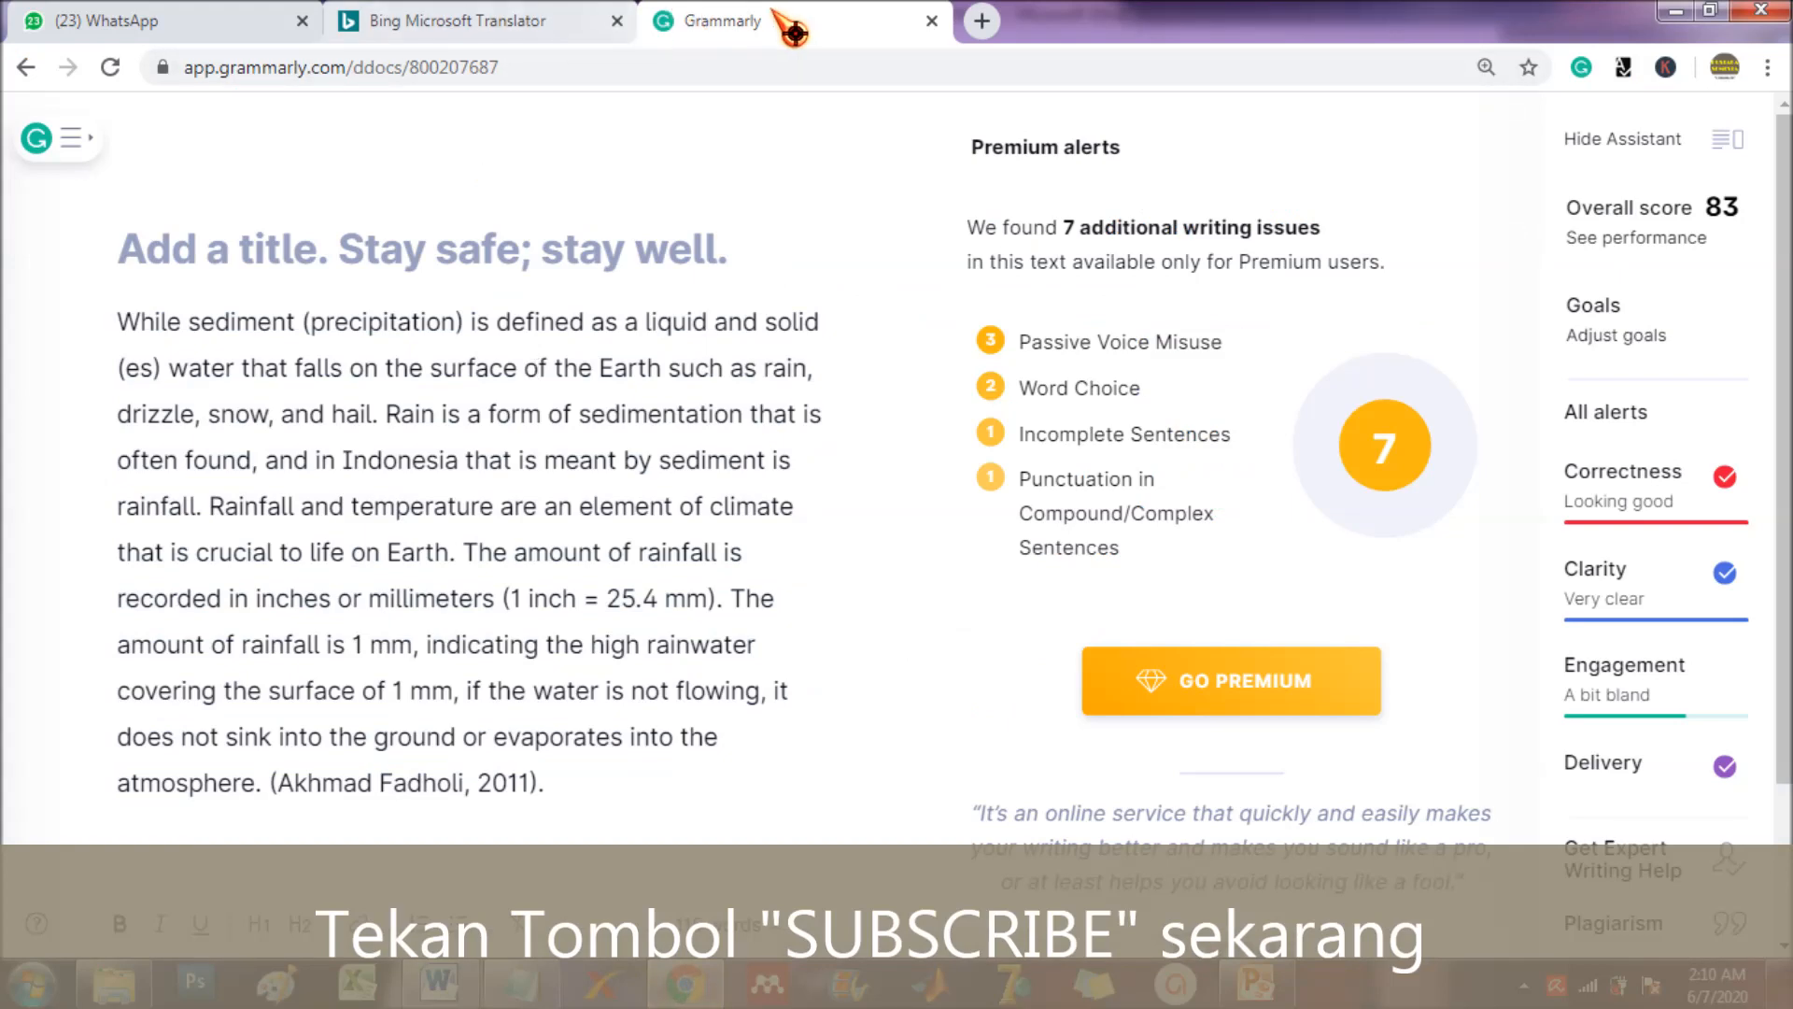
pyautogui.click(1254, 982)
pyautogui.click(245, 581)
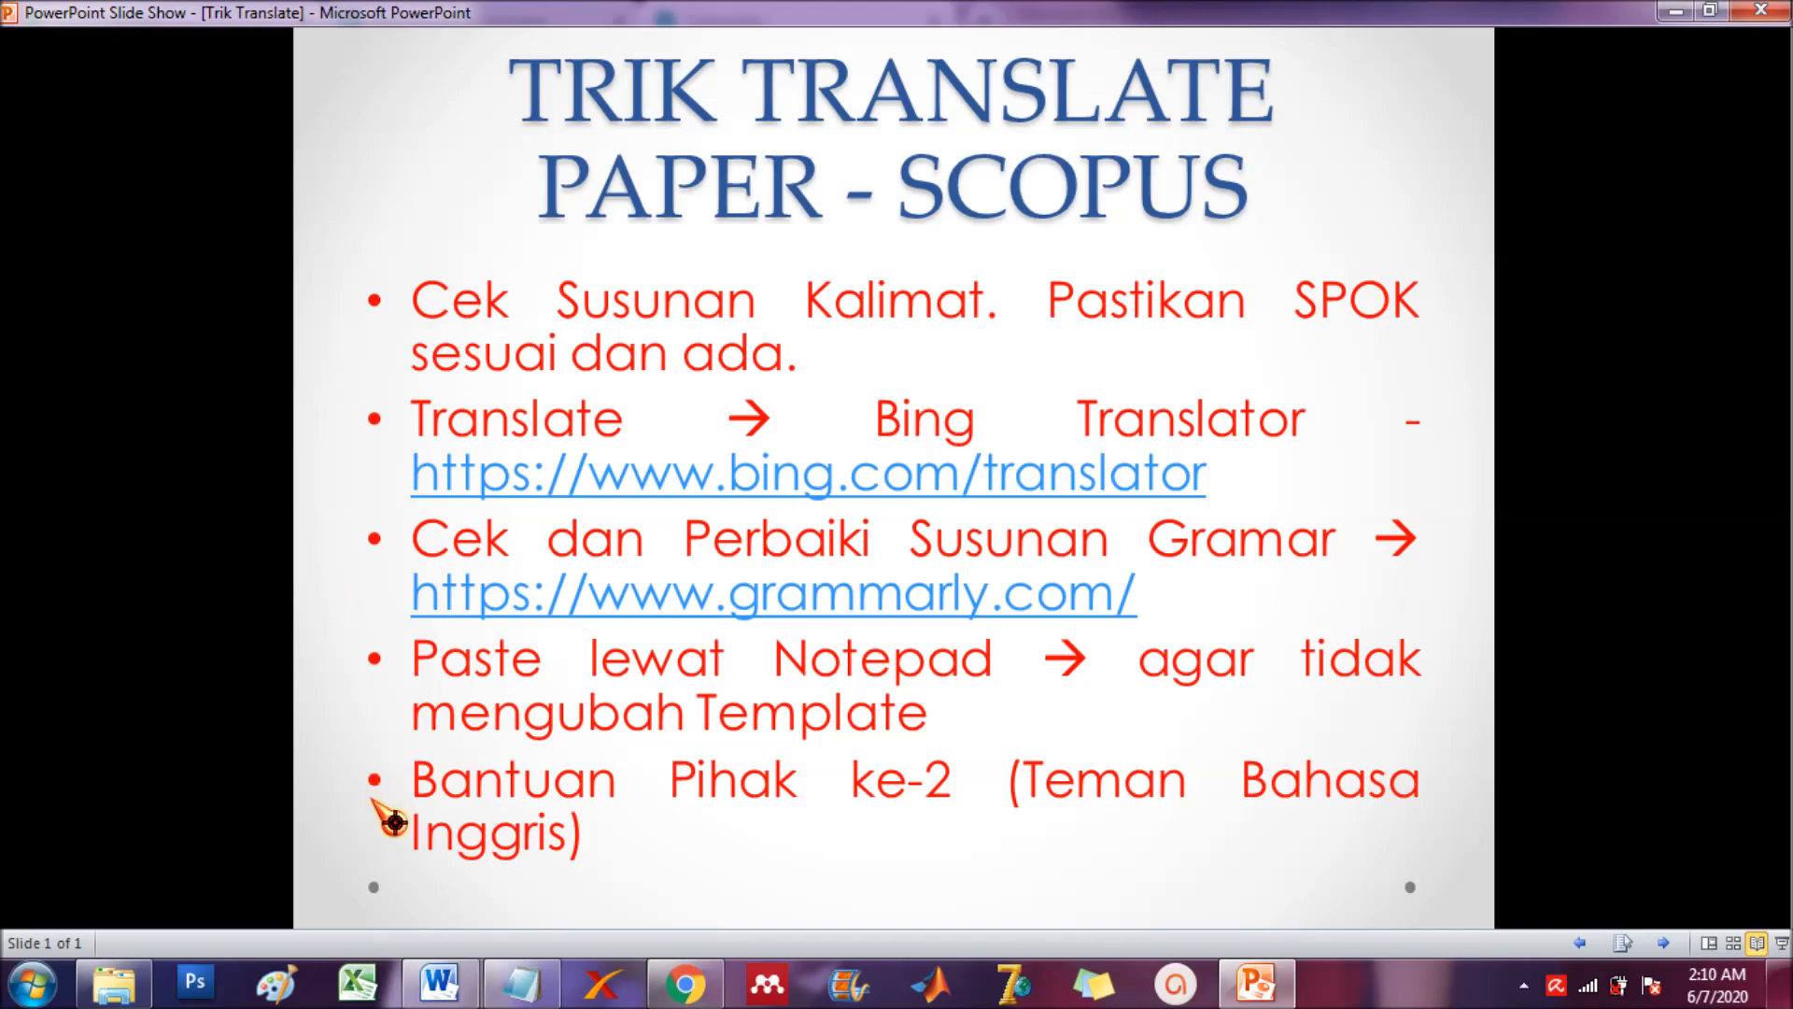
# - Back in Word's Introduction, delete one blank line below the first English paragraph and remove the Indonesian "Sedangkan Endapan" paragraph
pyautogui.click(439, 982)
pyautogui.scroll(20, 374, 651)
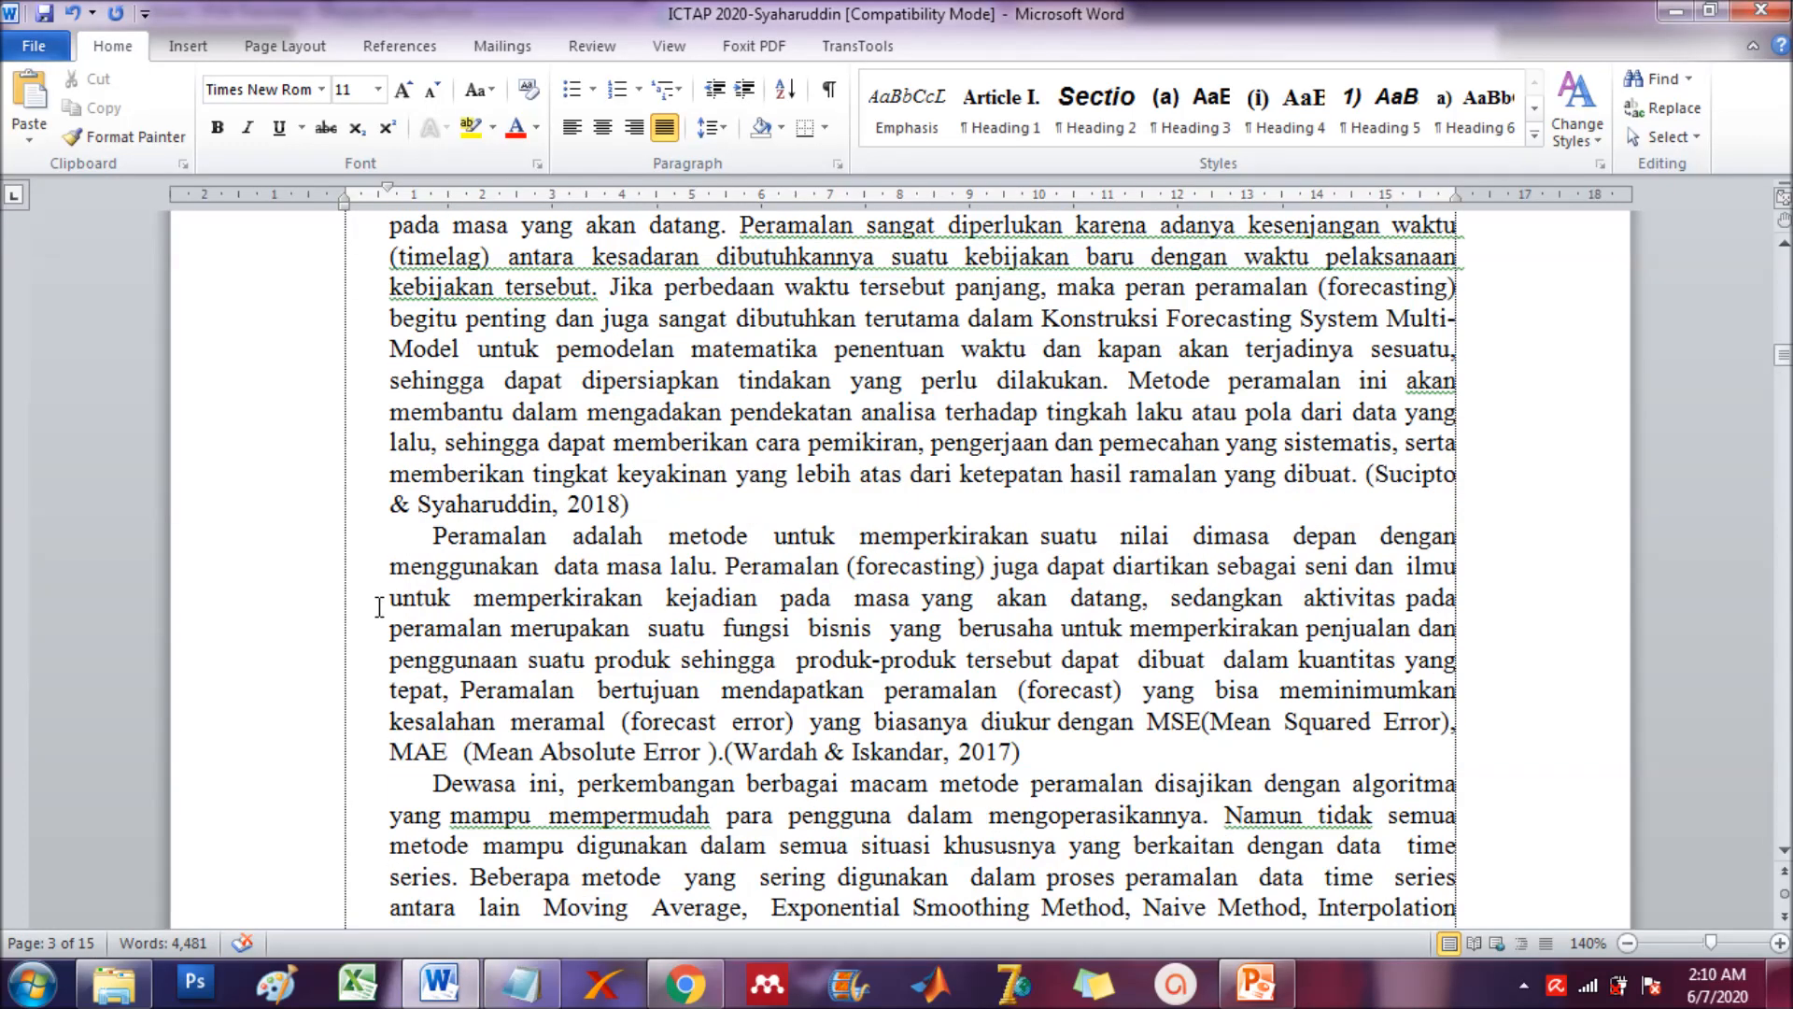
pyautogui.scroll(15, 378, 607)
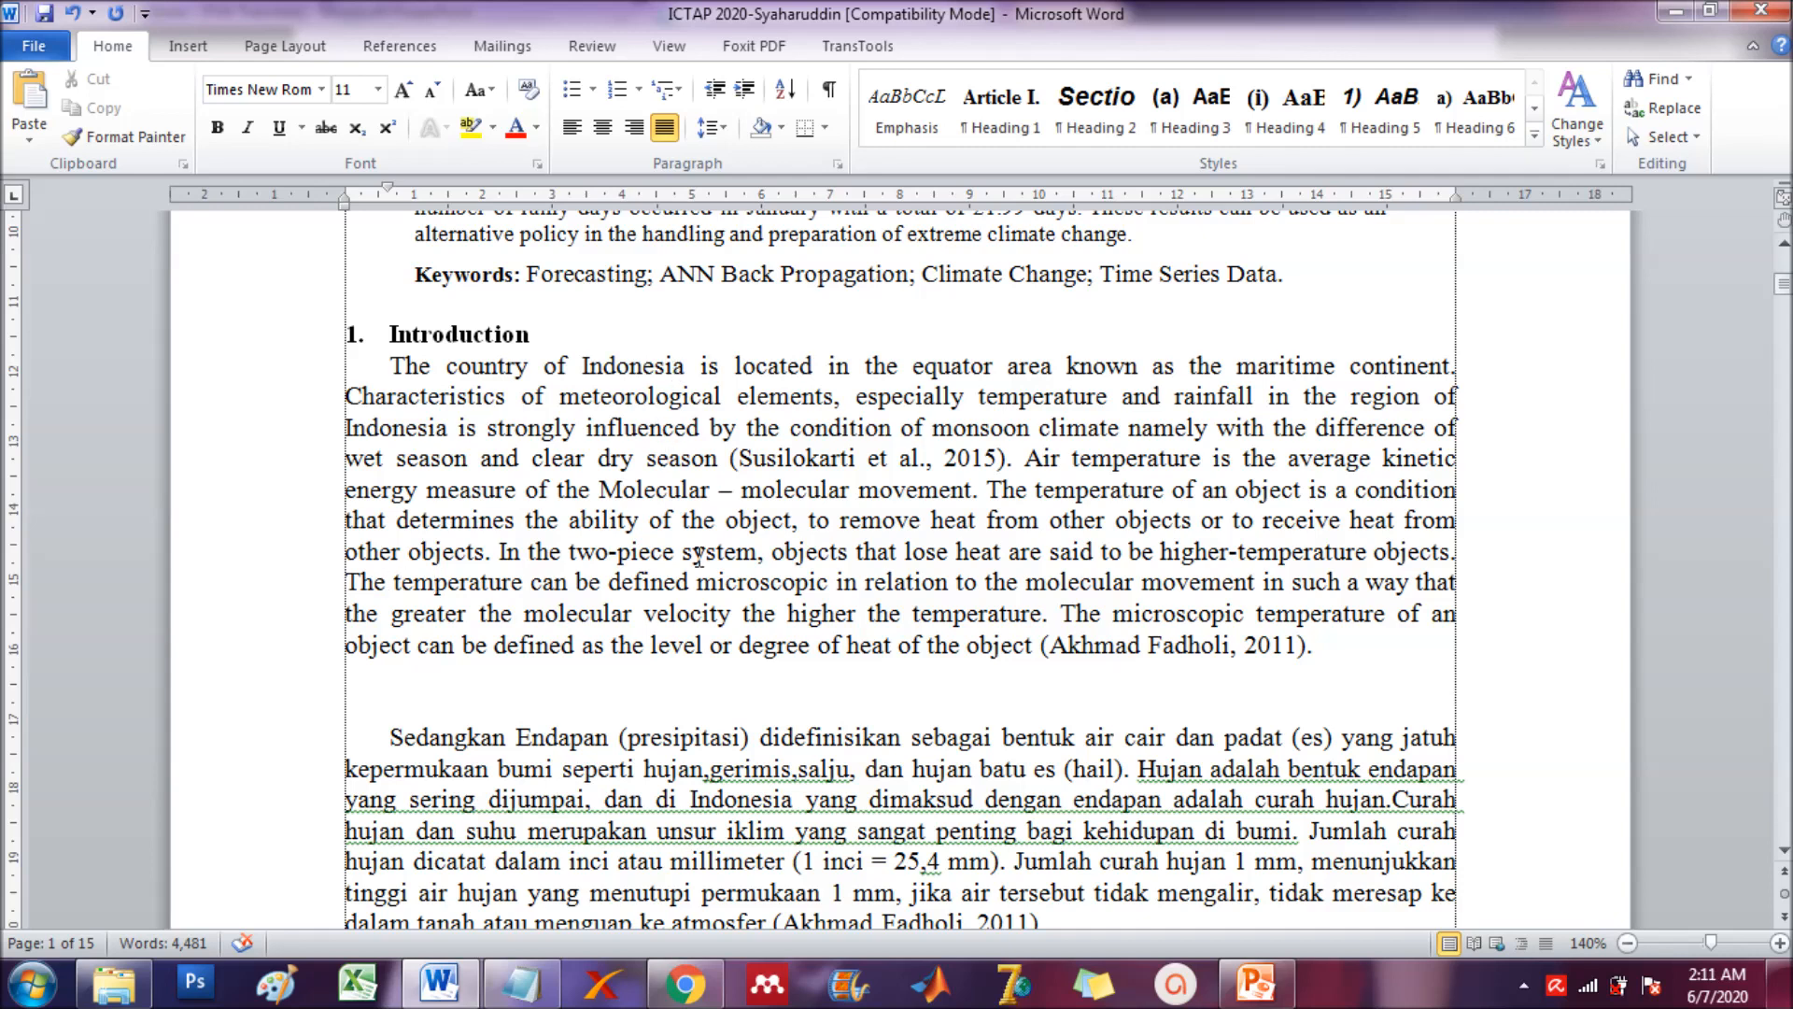
pyautogui.click(658, 684)
pyautogui.press('Delete')
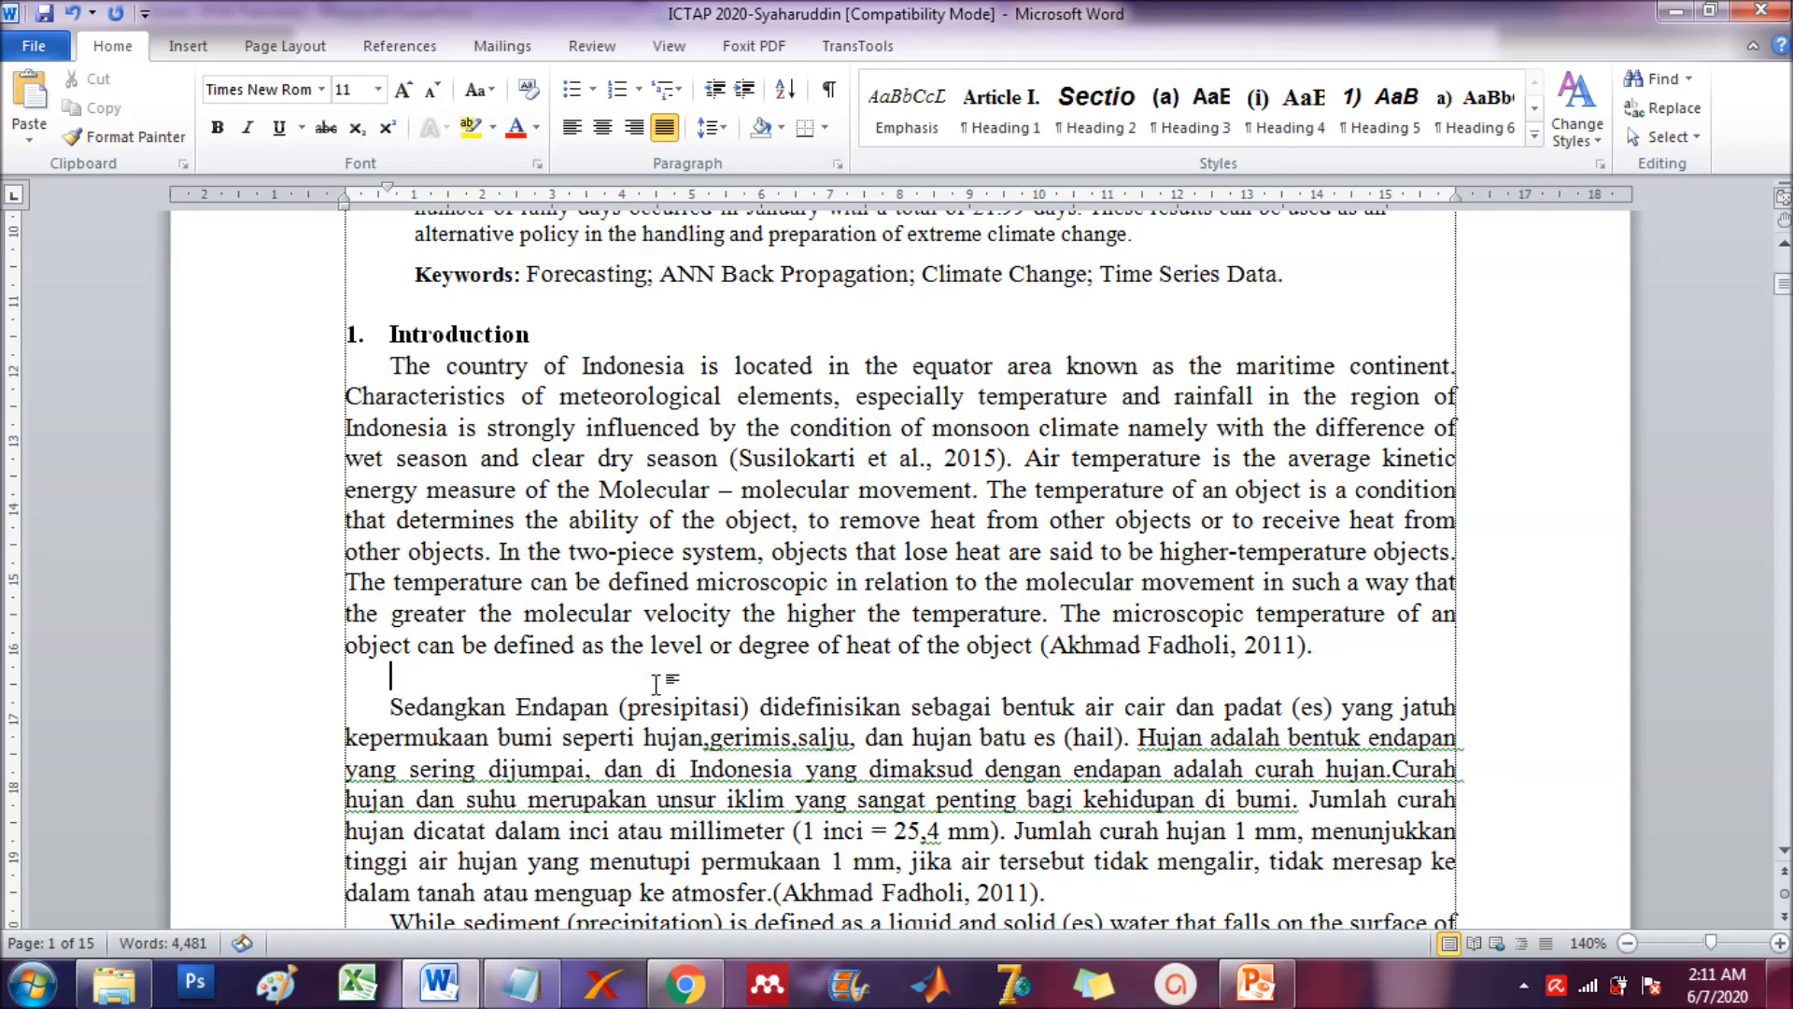
pyautogui.scroll(-1, 659, 684)
pyautogui.moveTo(384, 619); pyautogui.dragTo(1072, 805)
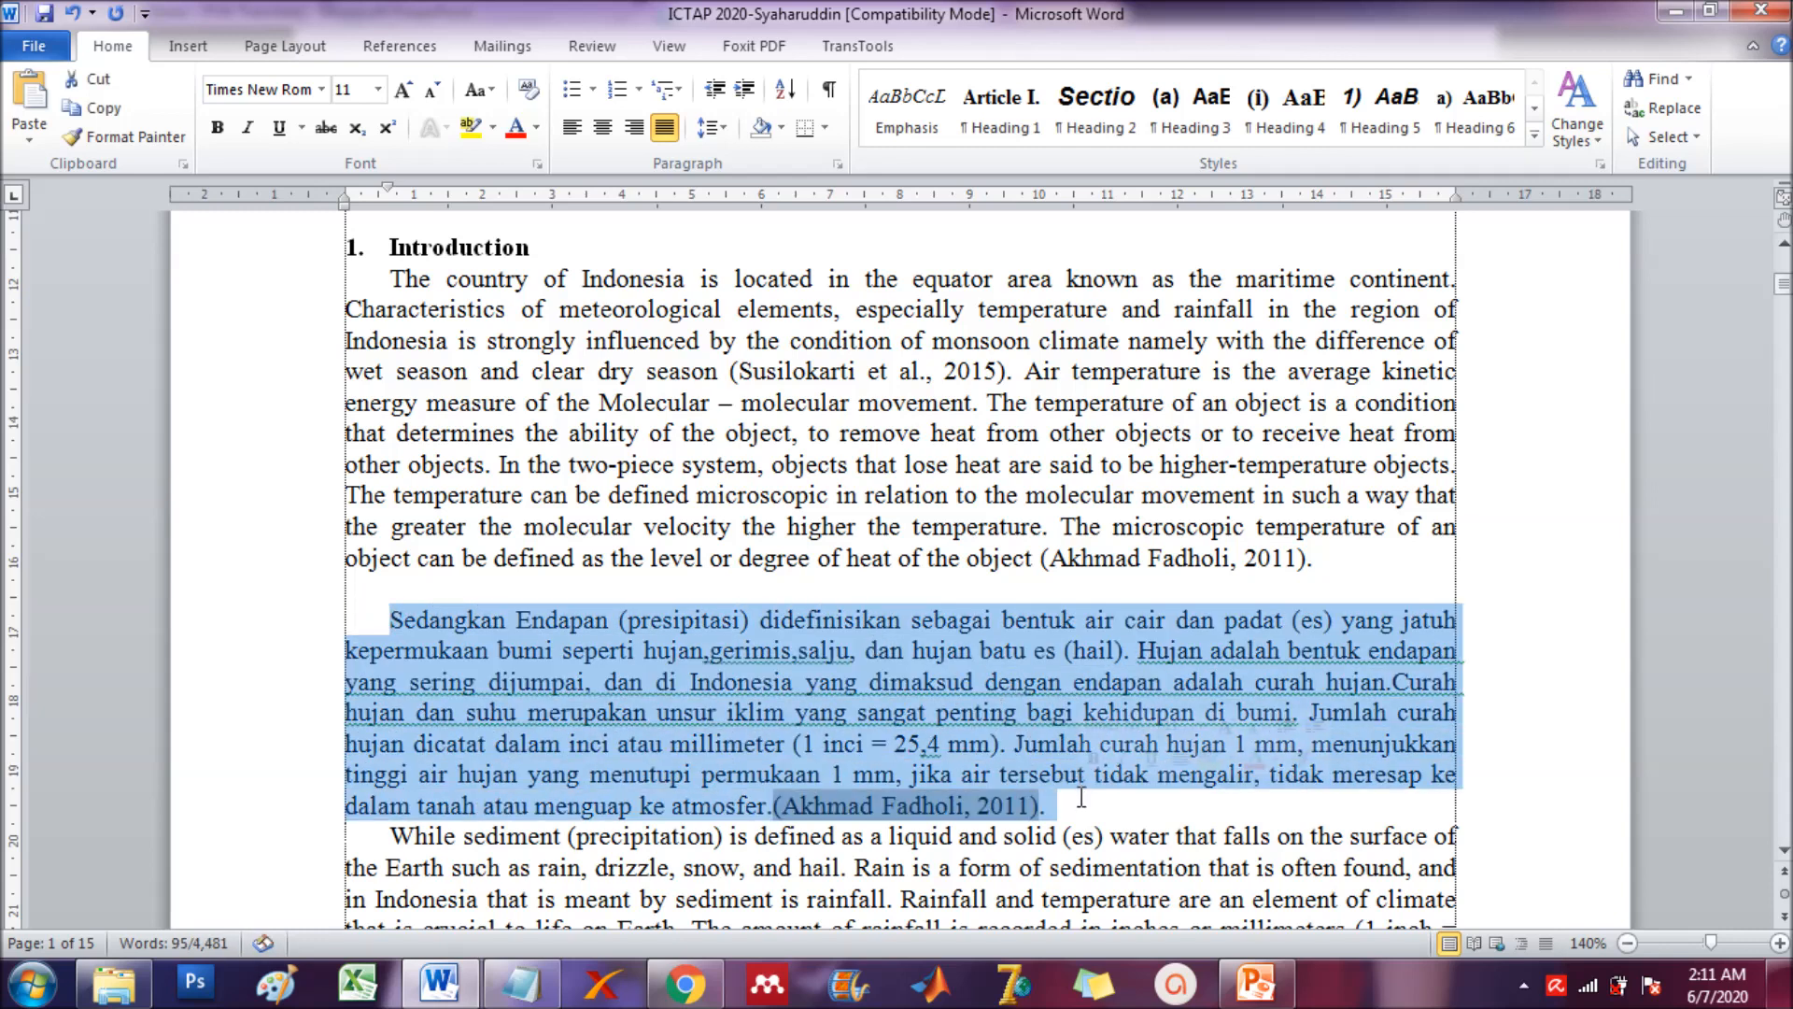
pyautogui.press('Delete')
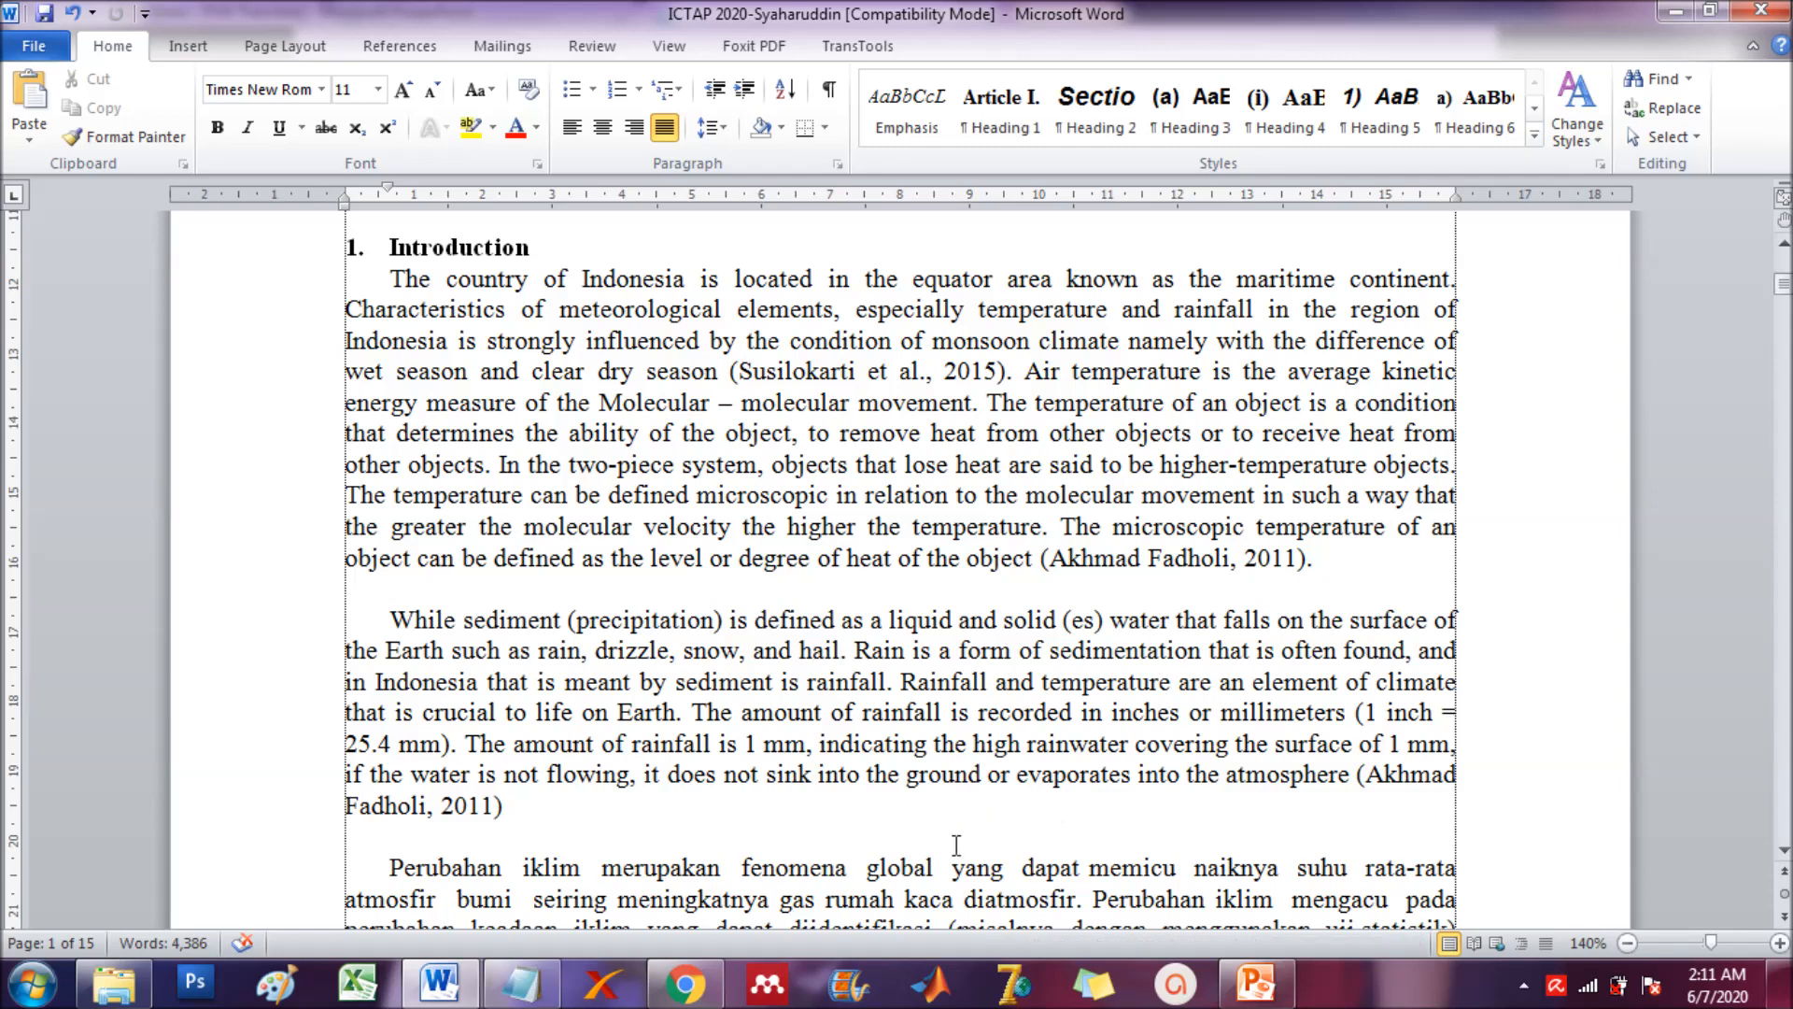
# - View the Grammarly document again and return to the Trik Translate slide in PowerPoint
pyautogui.click(711, 997)
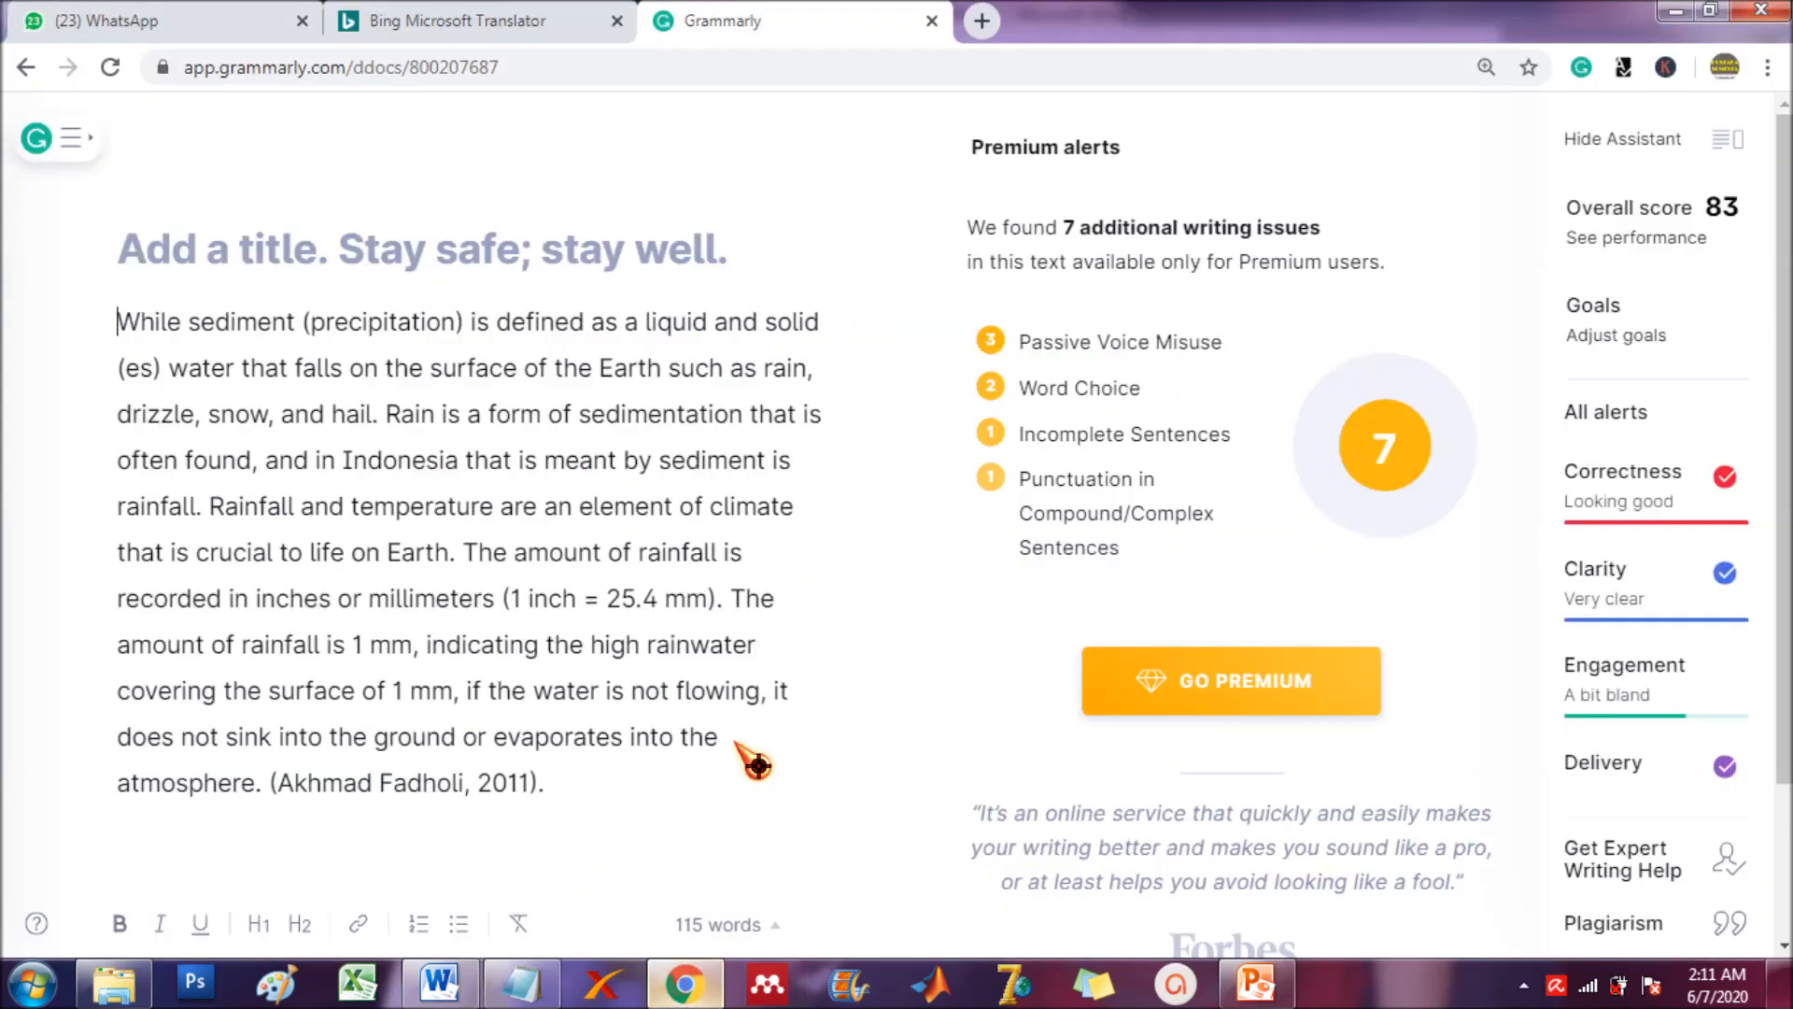
pyautogui.click(1256, 982)
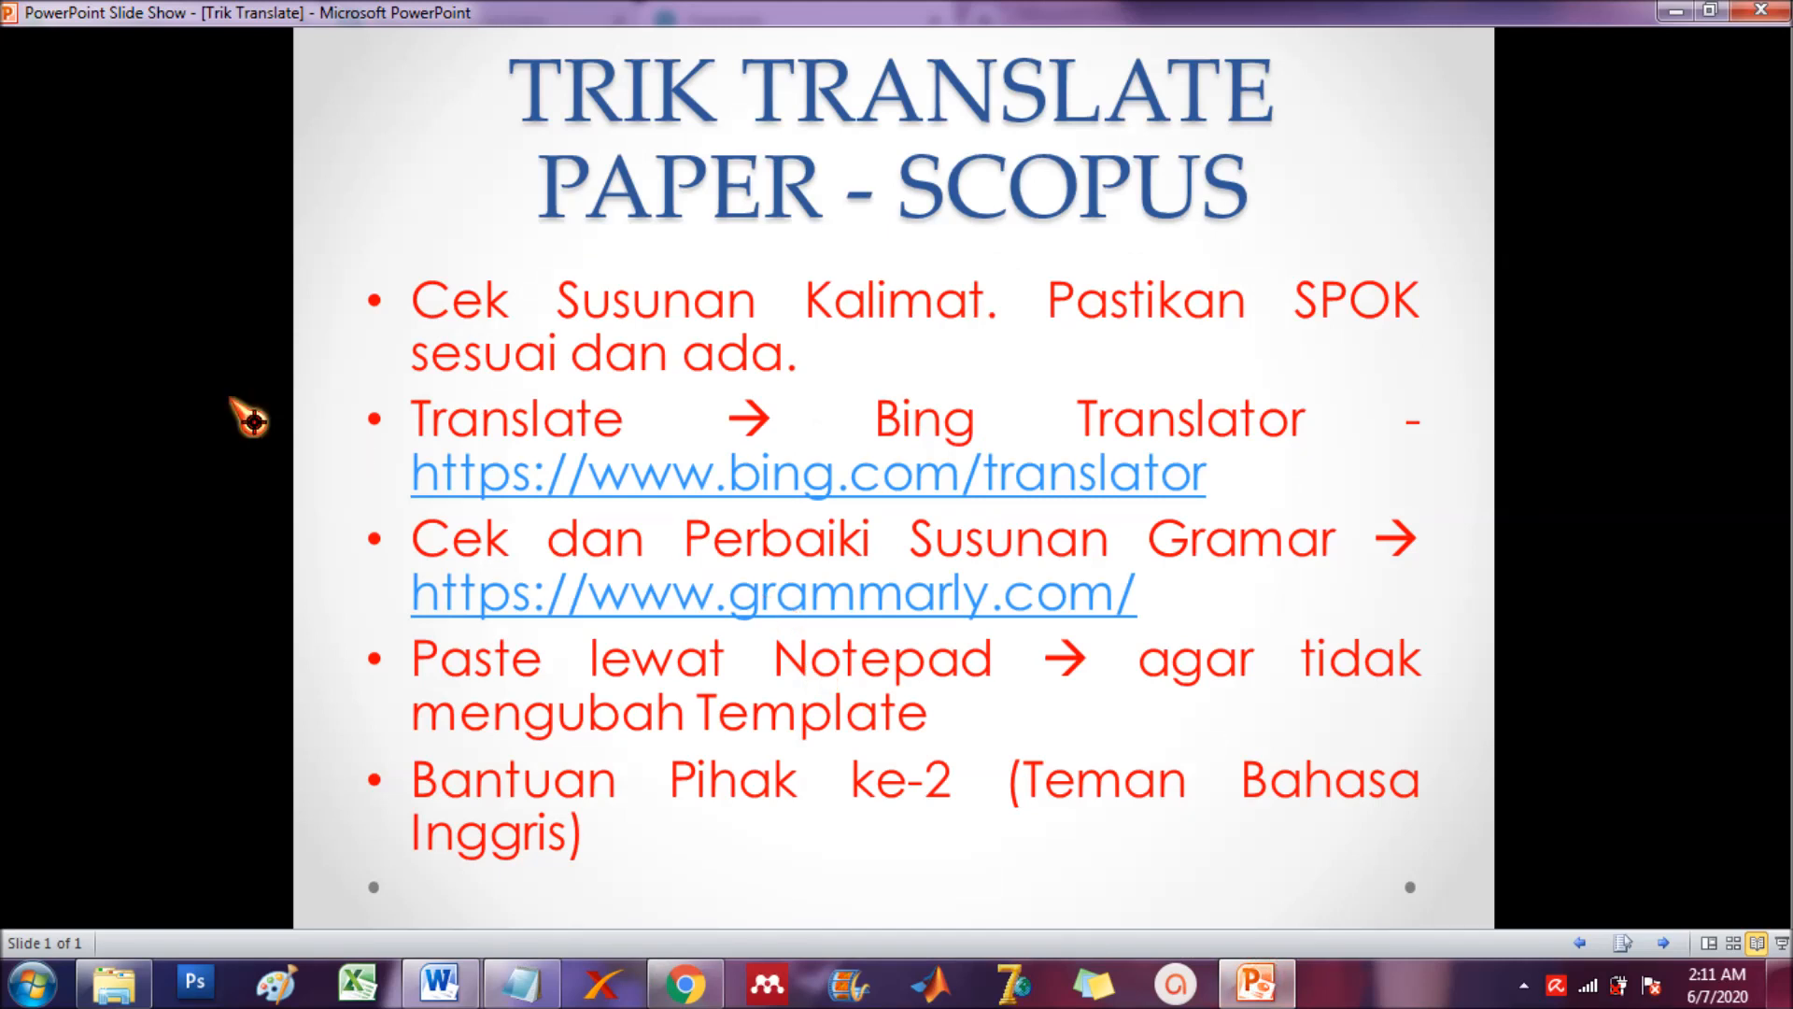